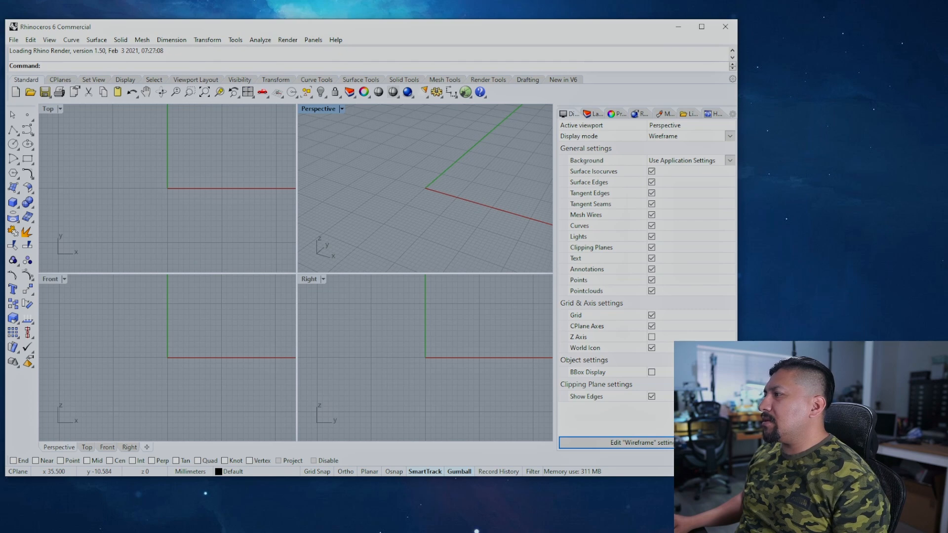
Step: Drag the Rhino window's bottom-right corner inward so the four viewports and panel reflow narrower
drag(736, 477, 665, 496)
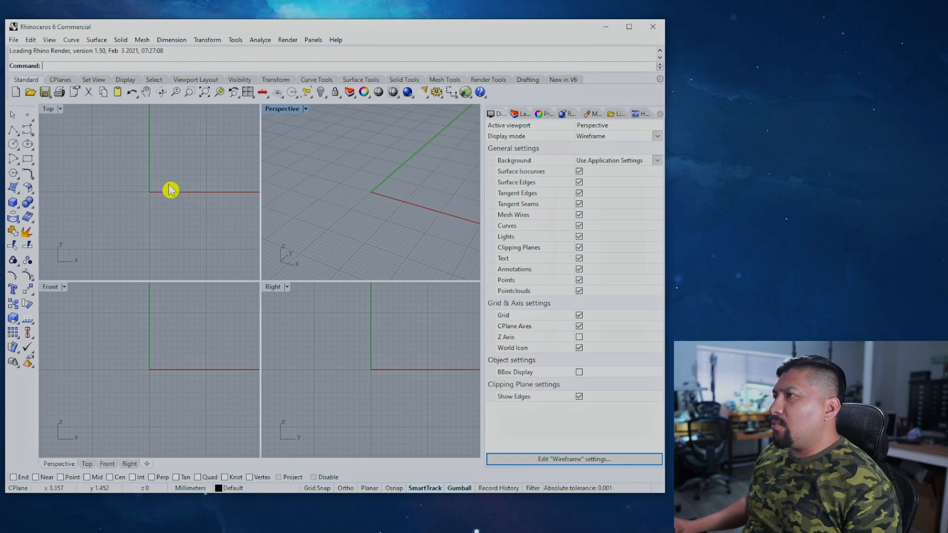
Step: In Options go to Appearance > Colors and open the viewport Background colour swatch
click(436, 94)
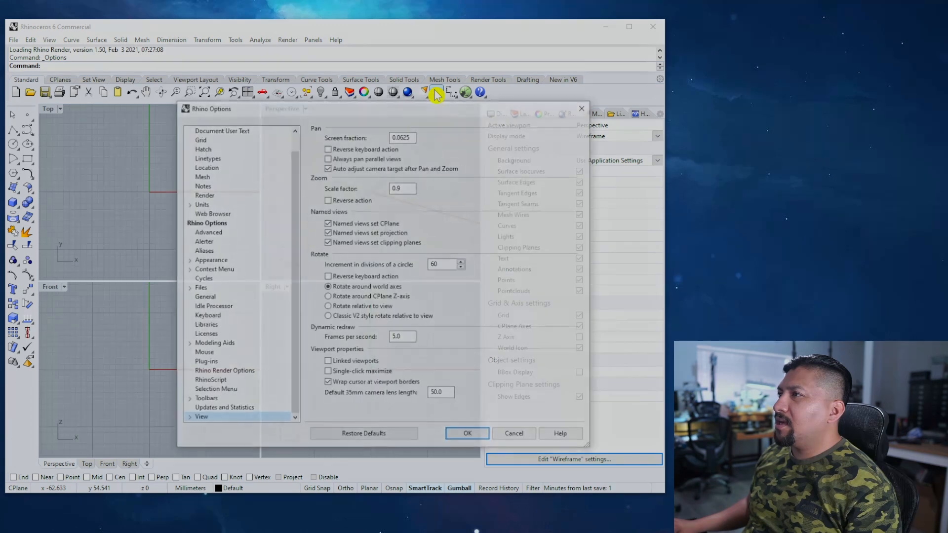
drag(346, 112, 270, 90)
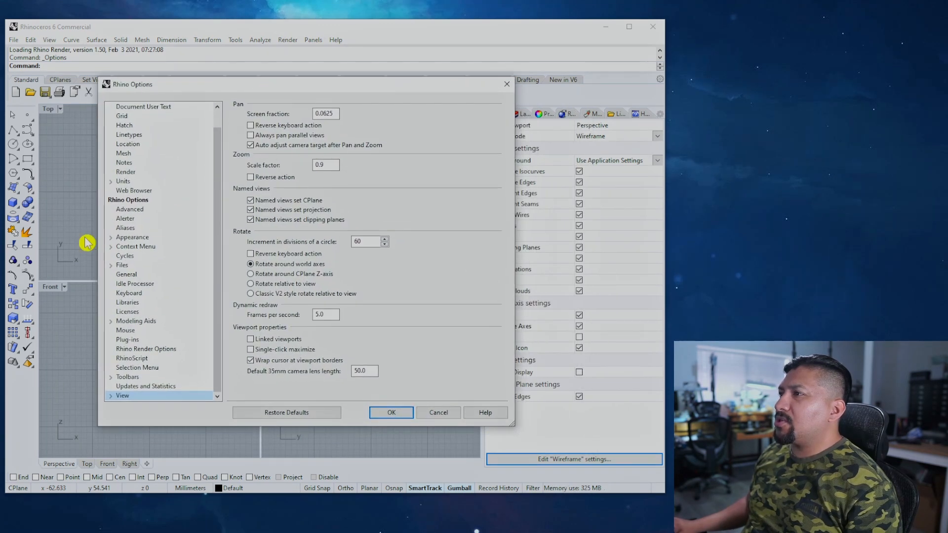
click(112, 237)
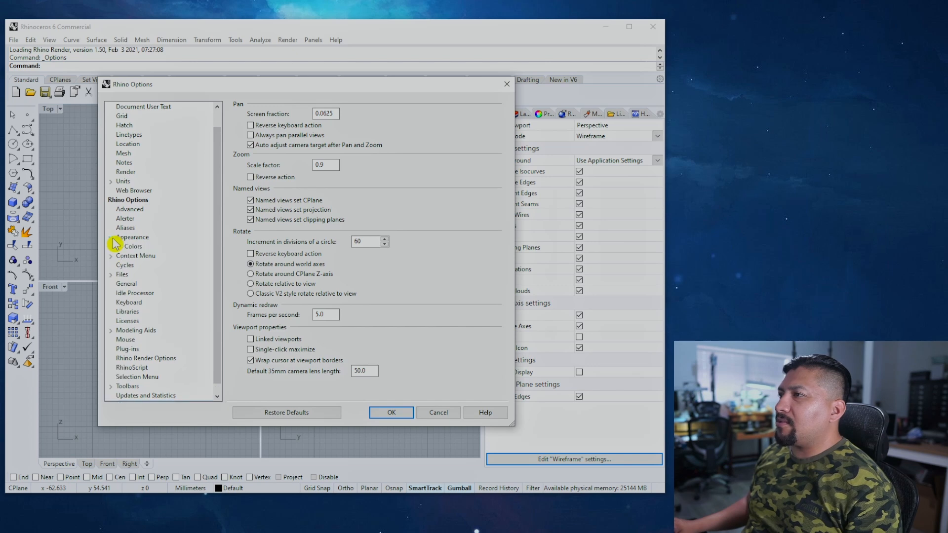
click(132, 247)
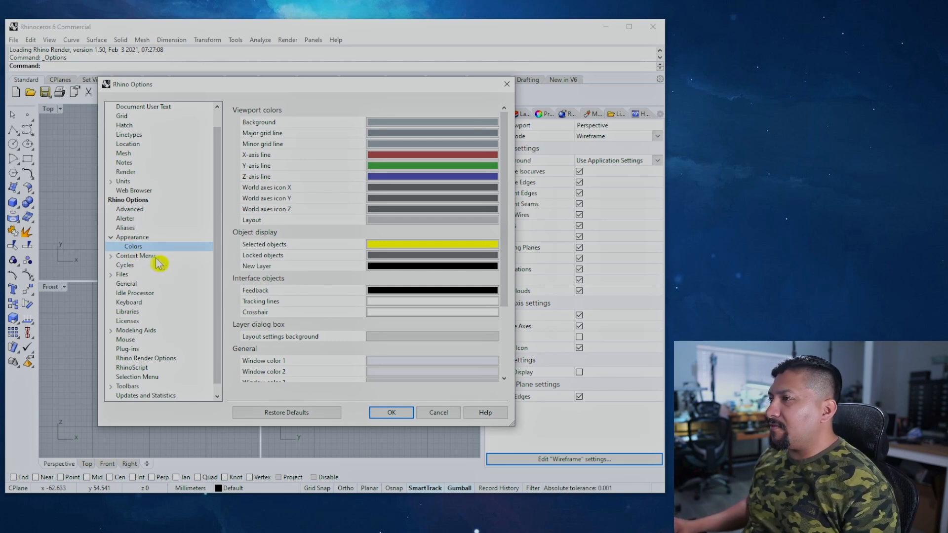
drag(508, 203, 537, 127)
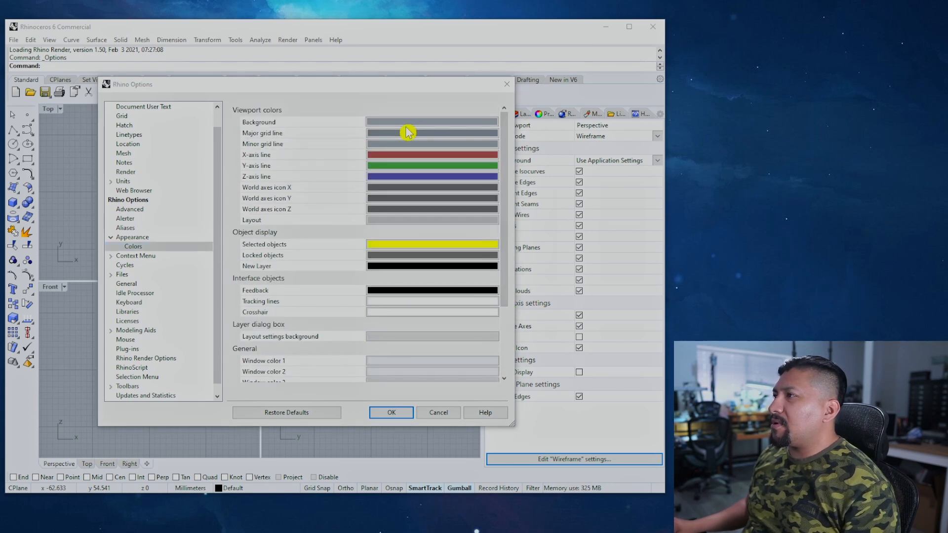
click(432, 122)
Step: Set the viewport background colour to black
drag(302, 59, 283, 89)
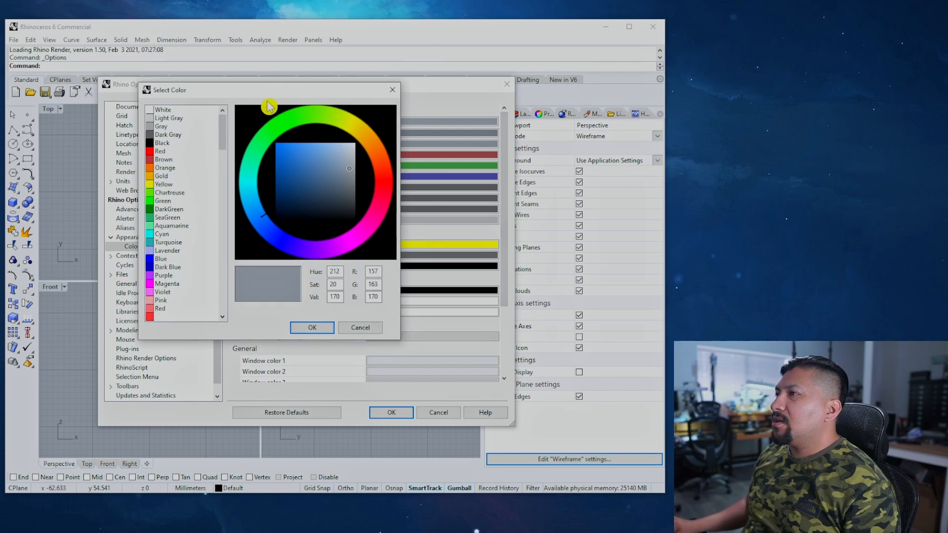
click(149, 144)
click(311, 328)
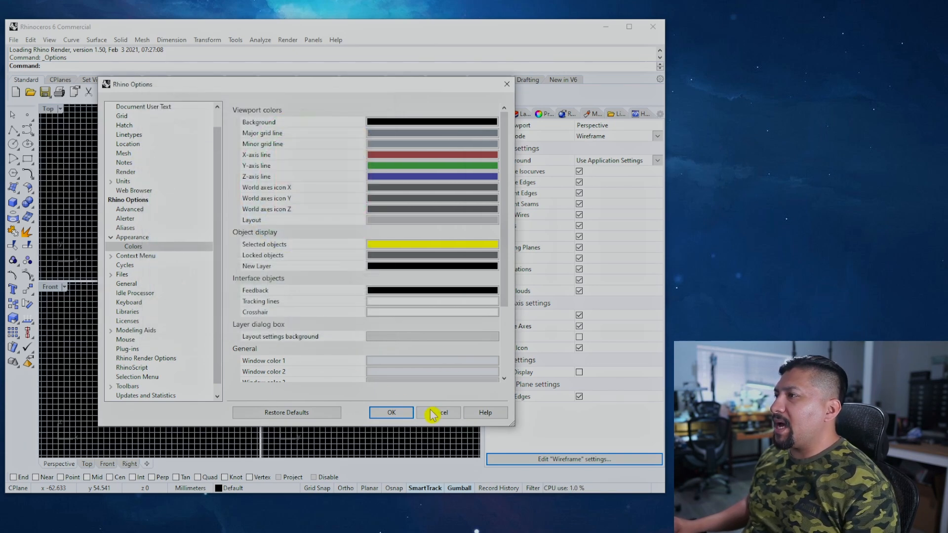
Step: Set the major grid line colour to Dark Gray
click(389, 142)
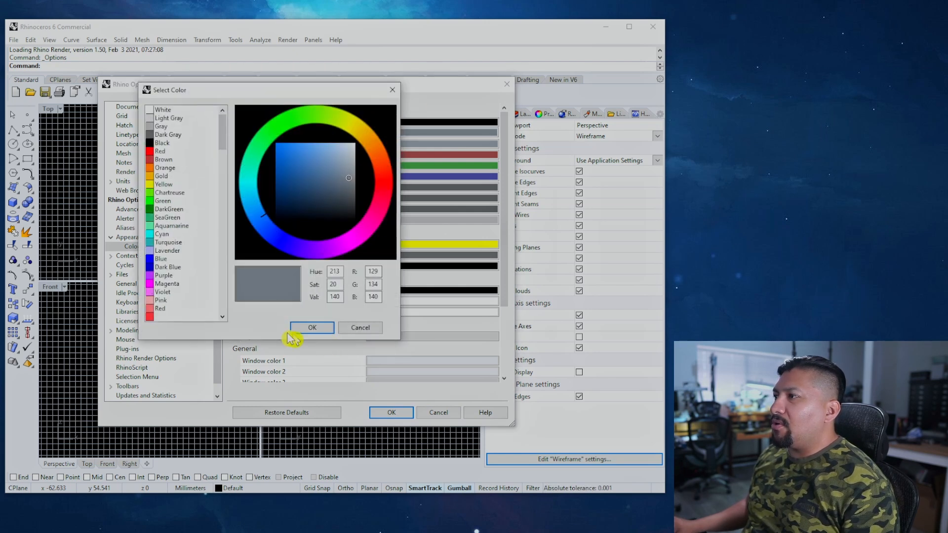
click(360, 327)
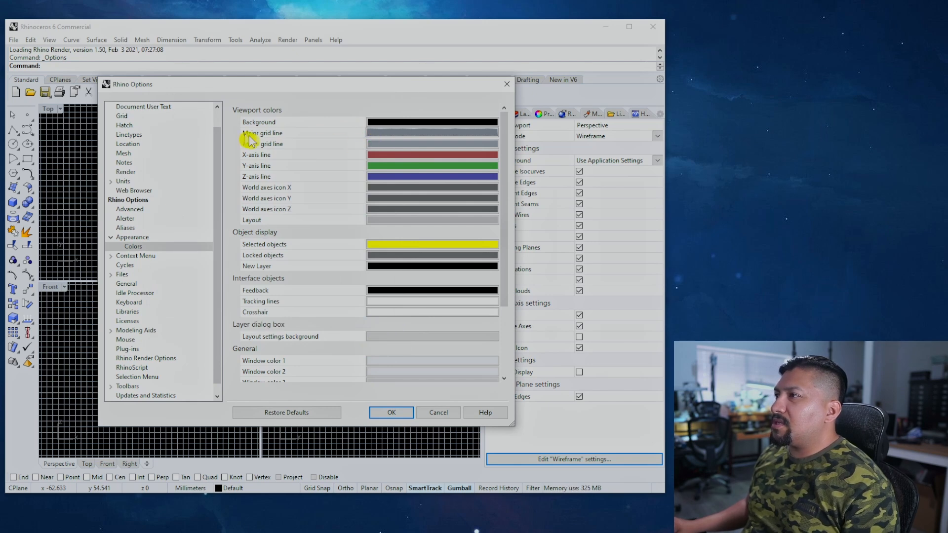
click(428, 134)
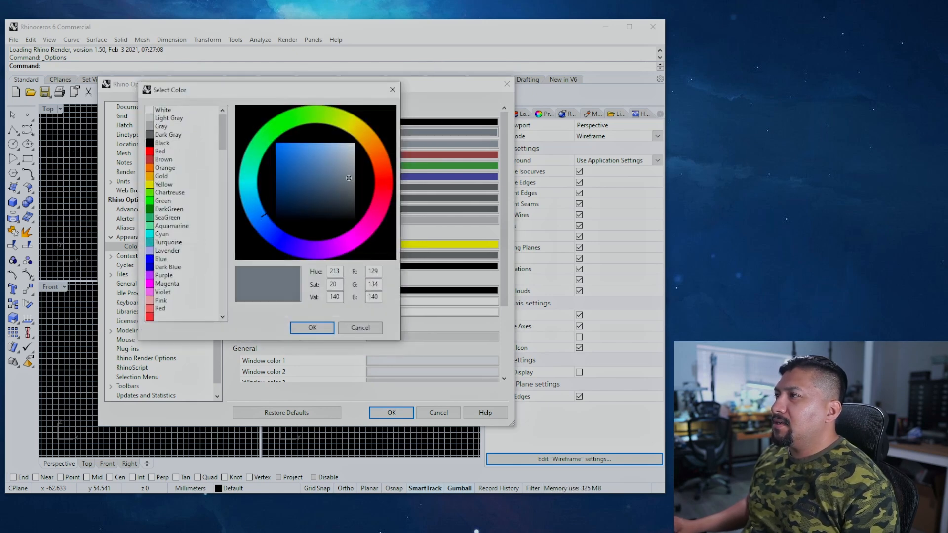
click(152, 138)
click(316, 328)
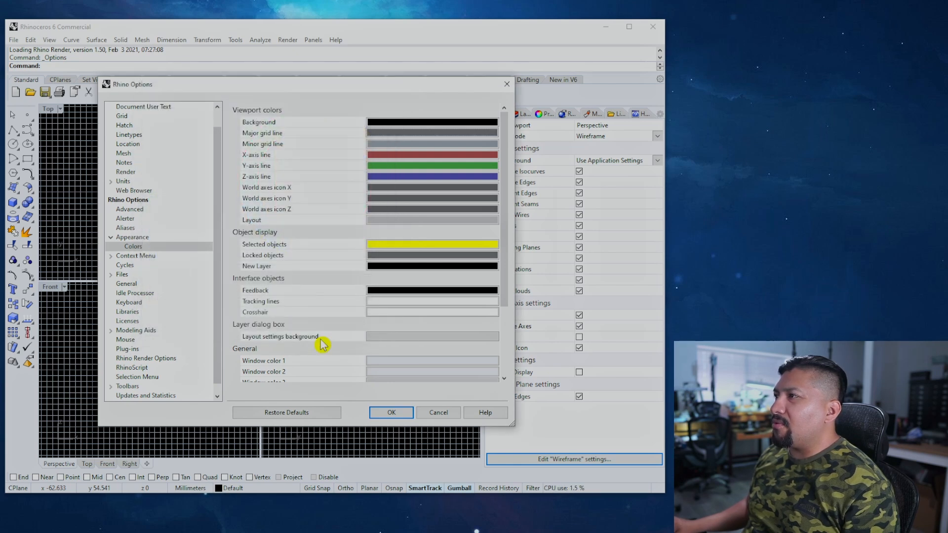
Step: Set the minor grid line colour to a slightly lighter shade of Dark Gray
click(382, 144)
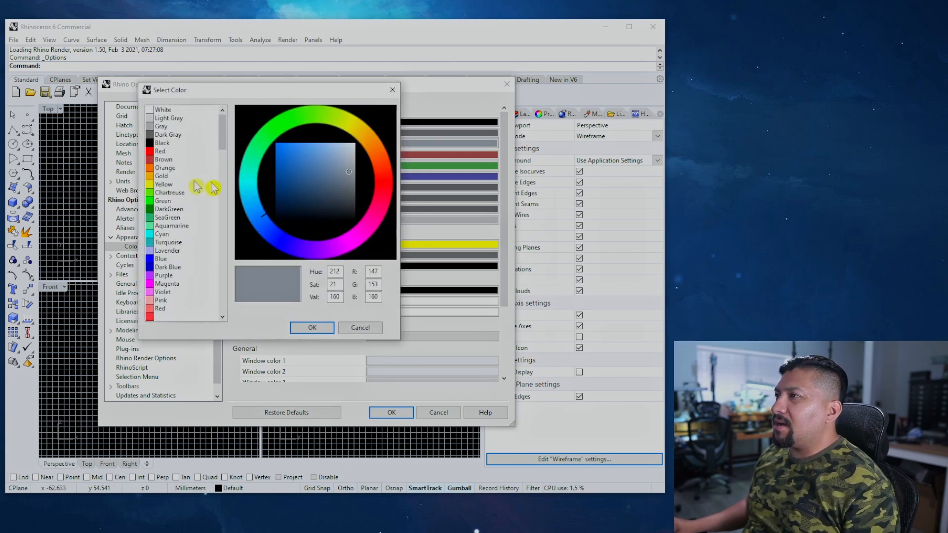
click(148, 135)
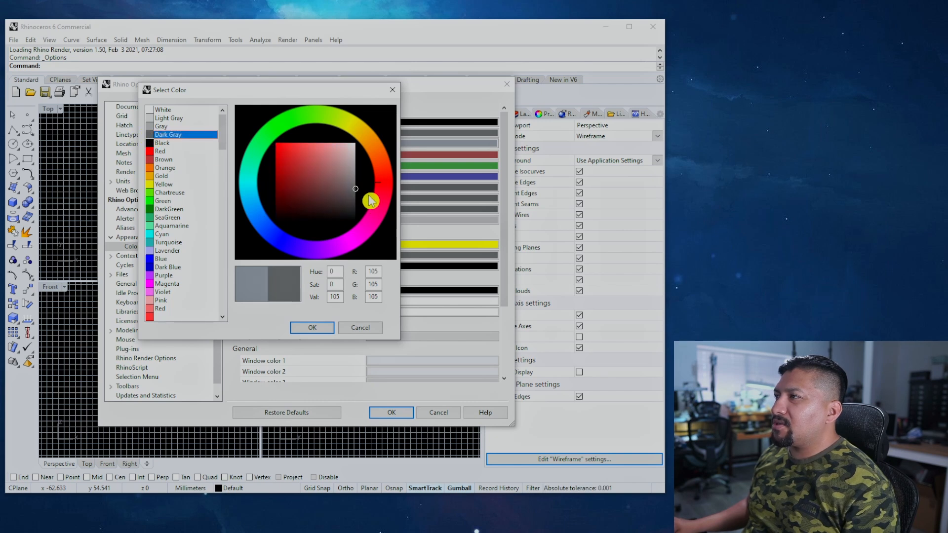
click(355, 185)
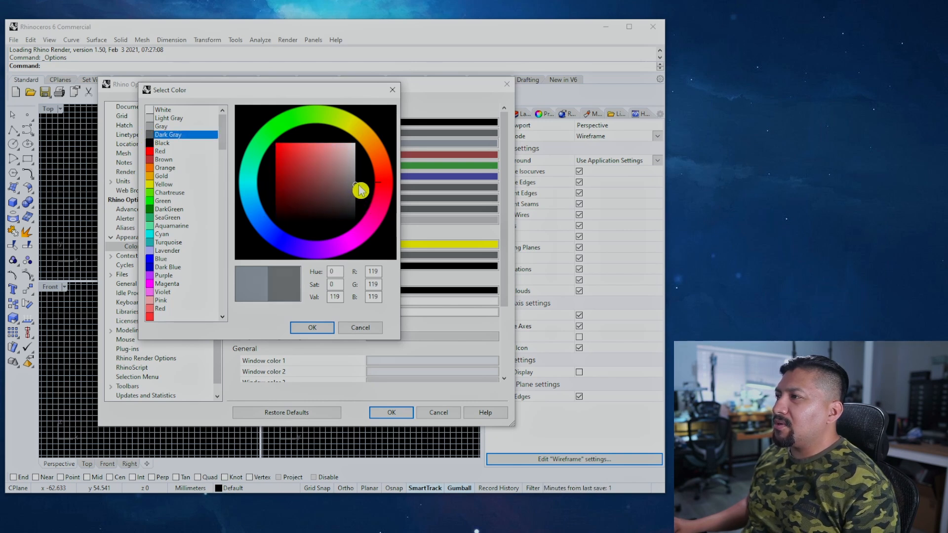
click(312, 328)
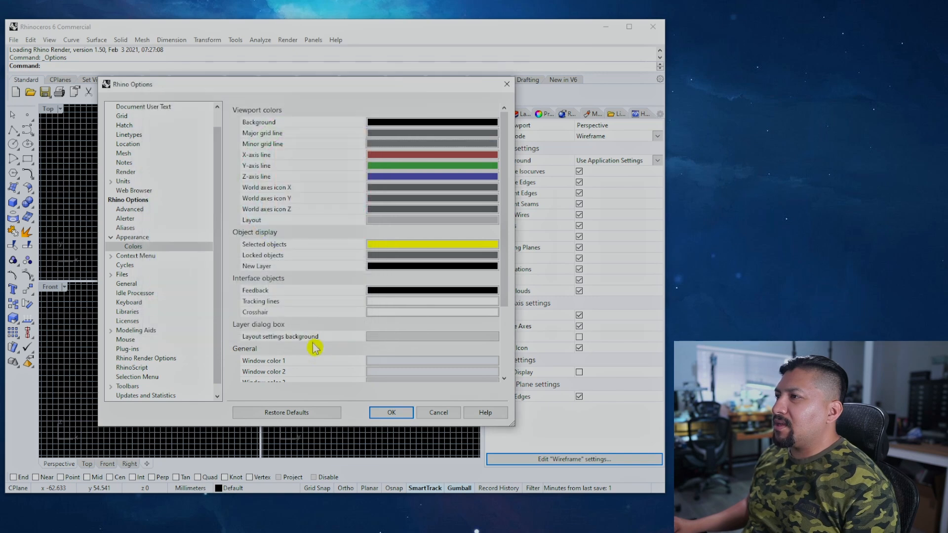
Step: Darken the minor grid lines to grey RGB 76, keeping the major grid colour, and move Options aside
mouse_move(348, 91)
mouse_down()
mouse_move(596, 380)
mouse_move(474, 271)
mouse_move(339, 93)
mouse_up()
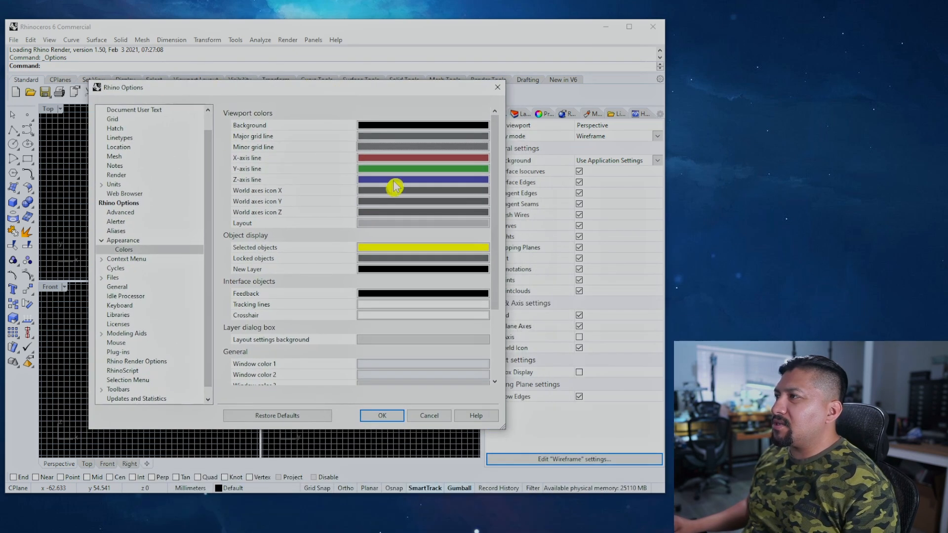
click(387, 138)
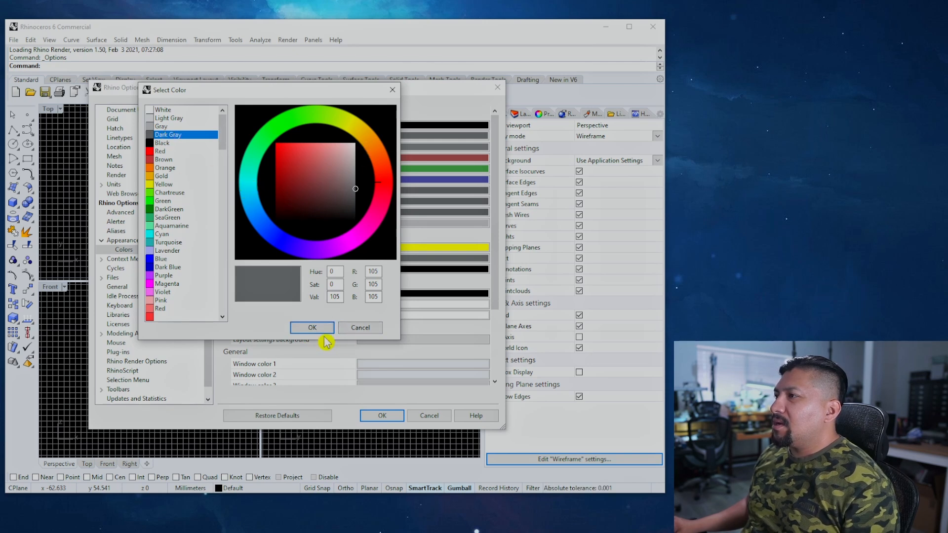
click(312, 328)
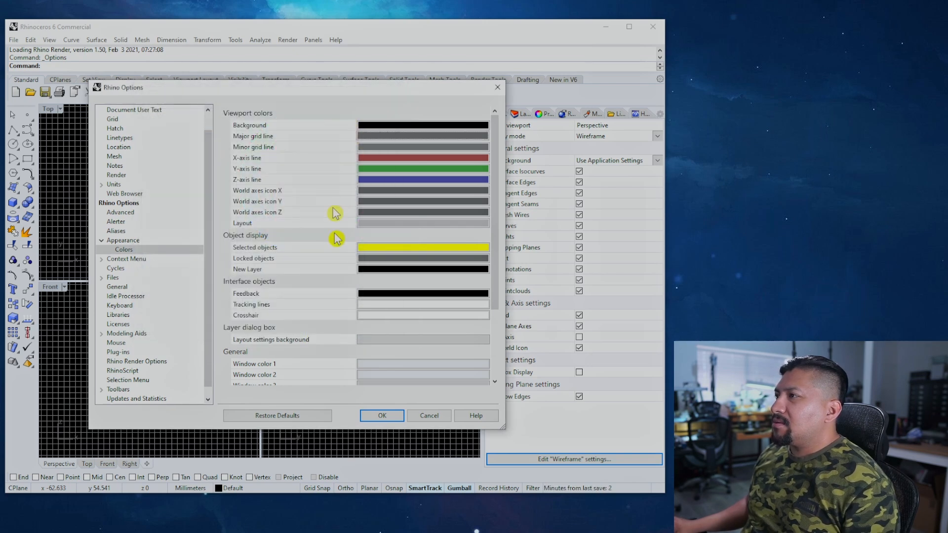
click(384, 147)
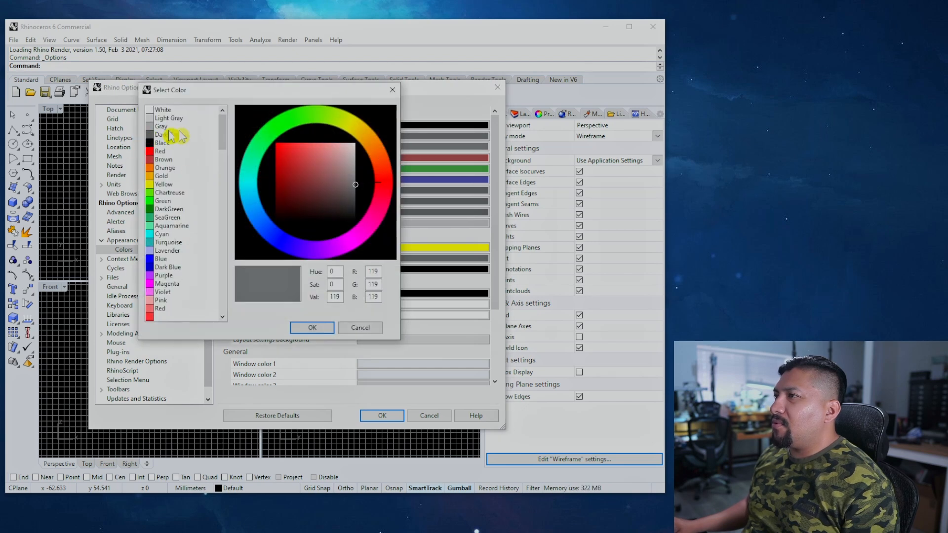
drag(355, 185, 356, 199)
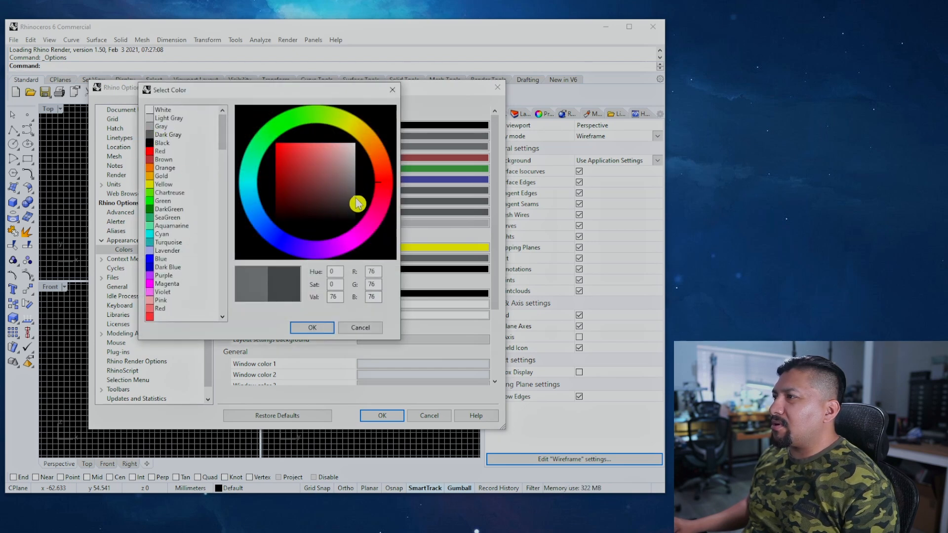
click(323, 332)
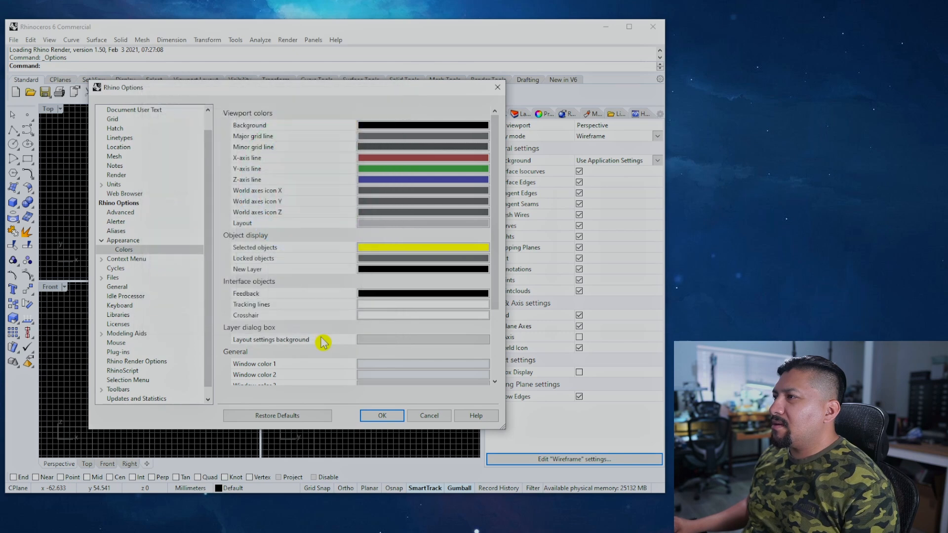
drag(351, 90, 618, 223)
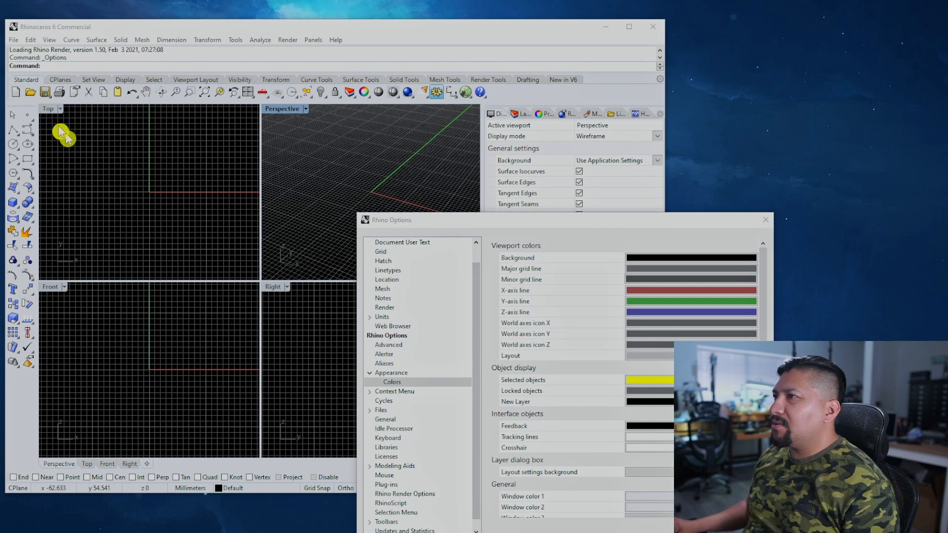
Step: Apply the colours, maximize the Top viewport and bring the Options window back up
click(652, 532)
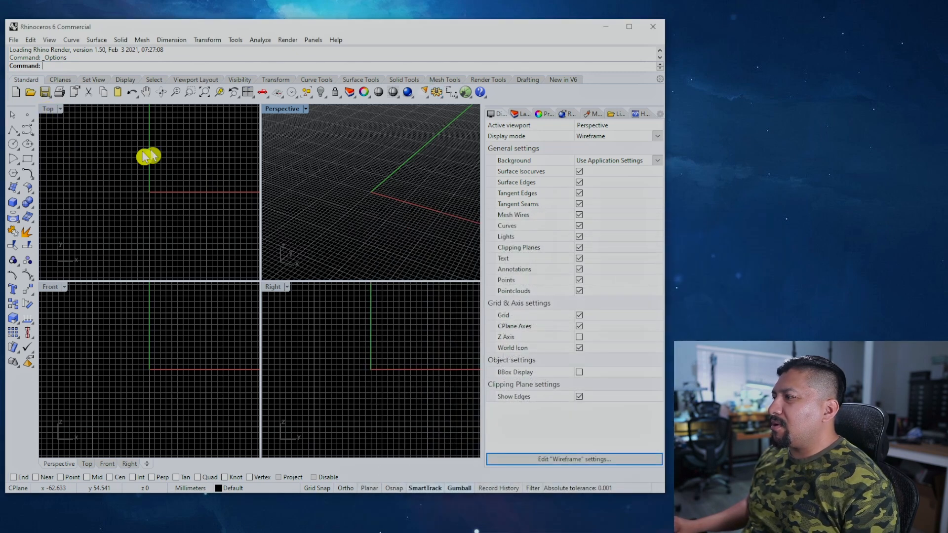
double_click(47, 116)
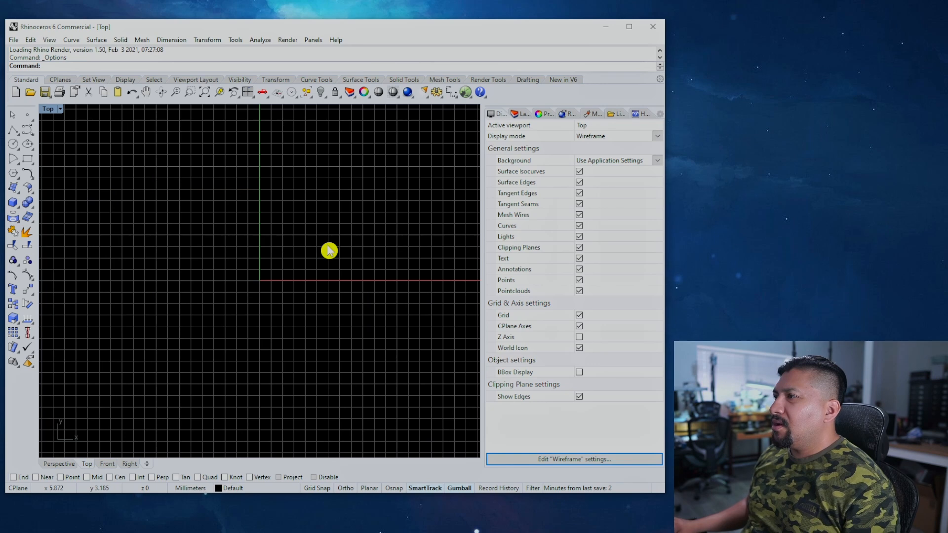
click(436, 92)
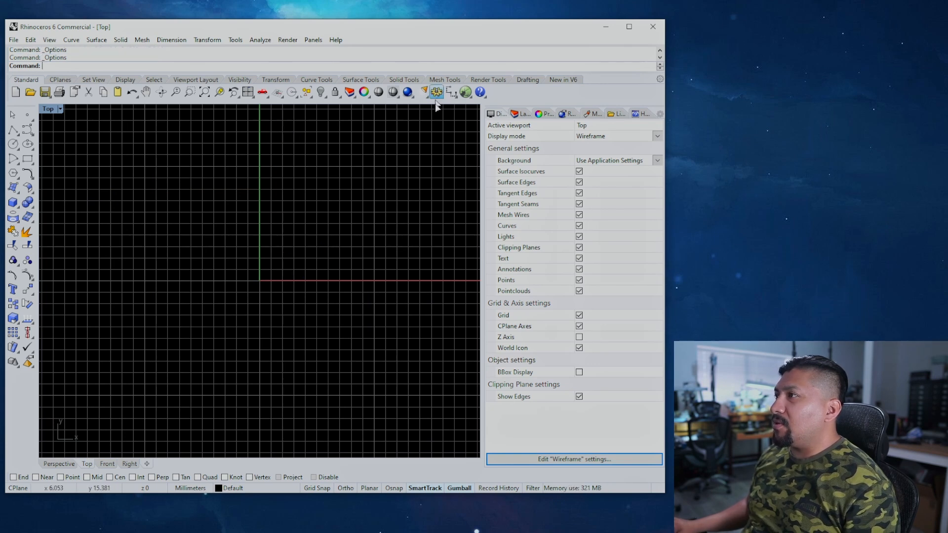
drag(466, 226, 172, 110)
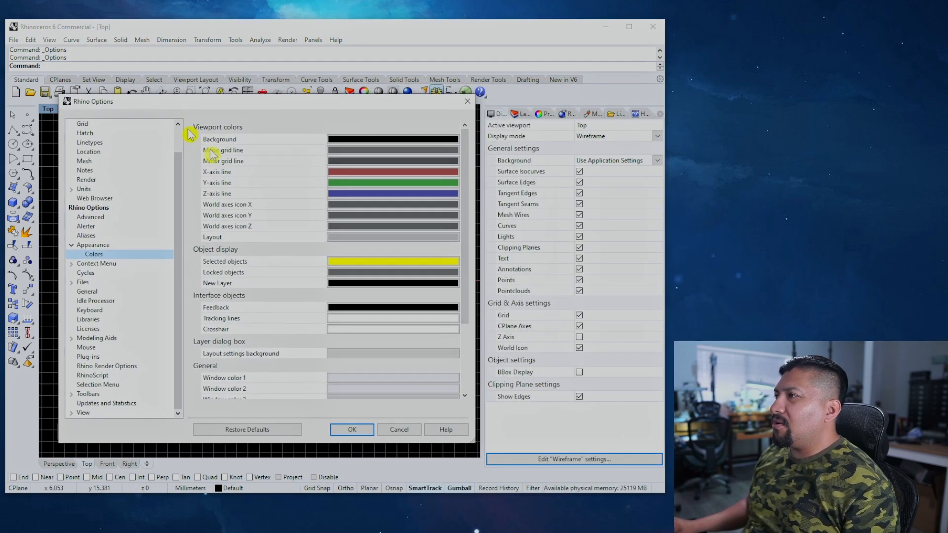
Step: Darken minor grid lines to RGB 56 and major grid lines to RGB 86, then apply
click(355, 163)
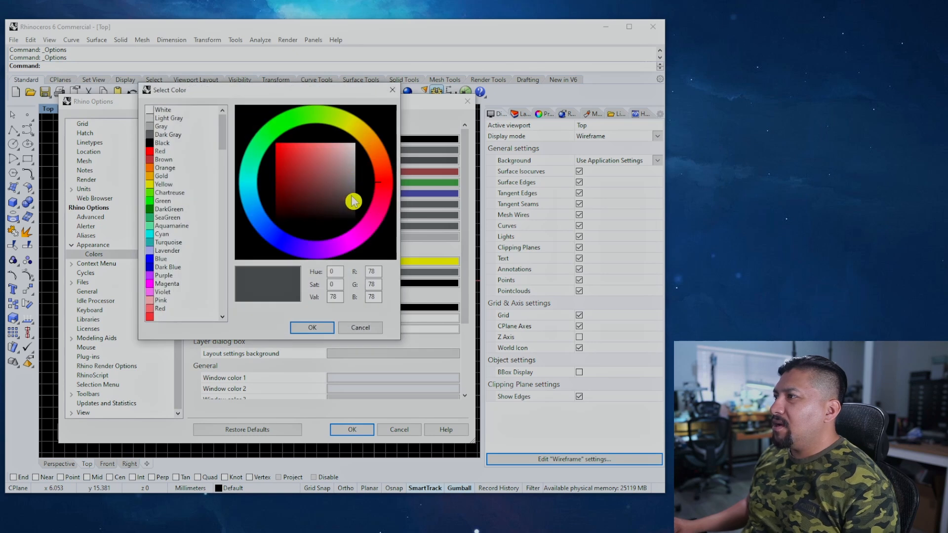
drag(356, 201, 356, 205)
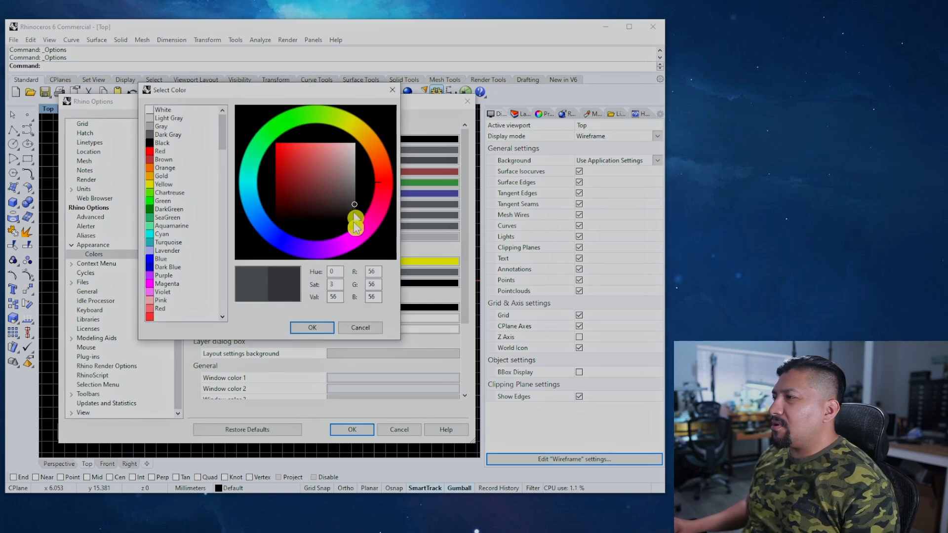
click(313, 327)
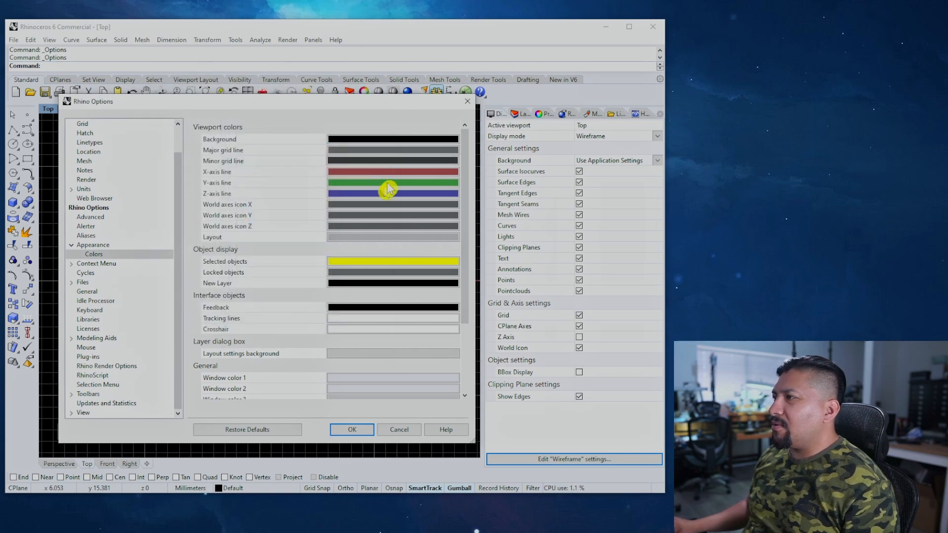
click(398, 157)
drag(358, 191, 359, 199)
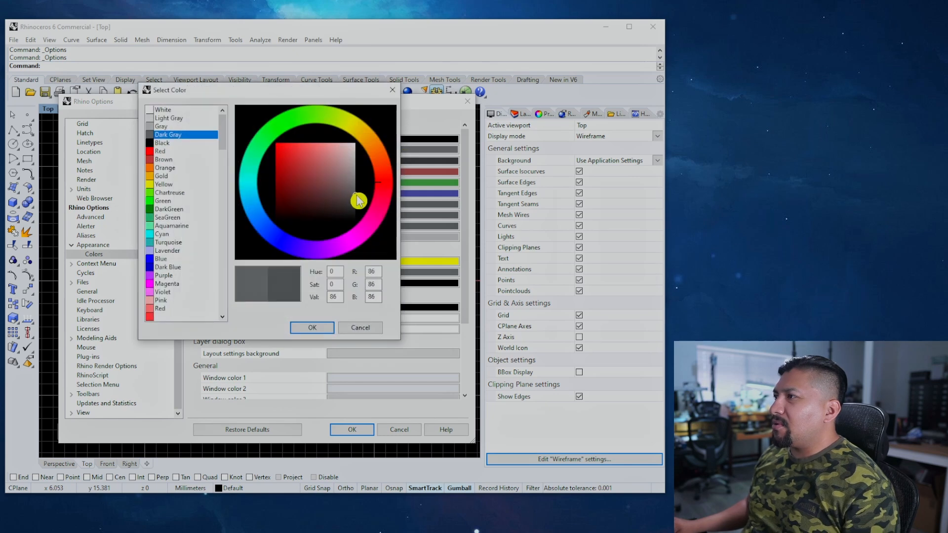
click(312, 328)
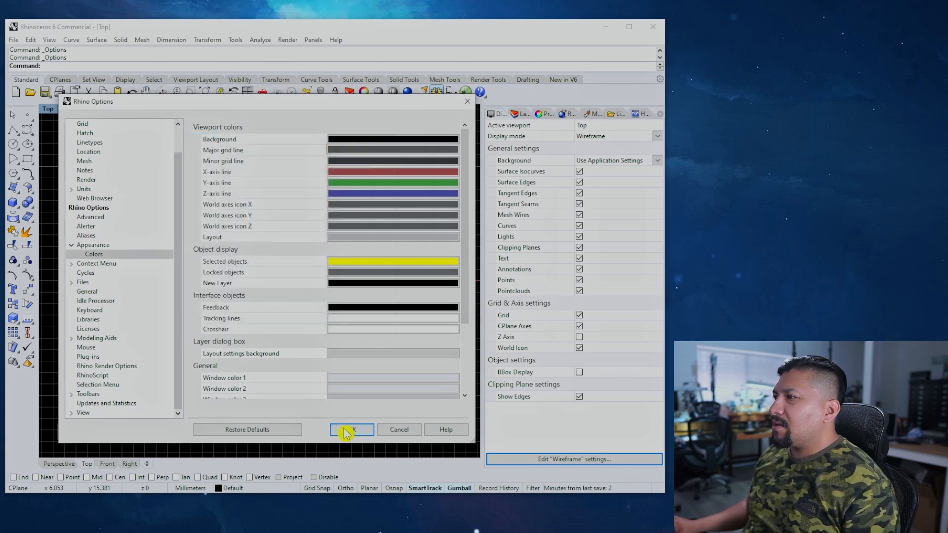
click(348, 429)
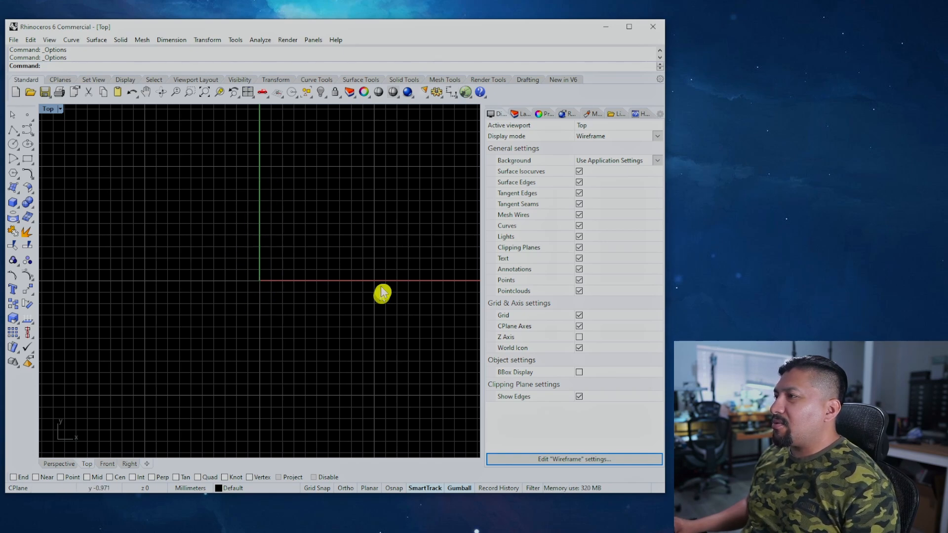
Step: Darken the X-axis line to RGB 98,53,53 and Y-axis line to RGB 47,104,47, then apply
click(435, 92)
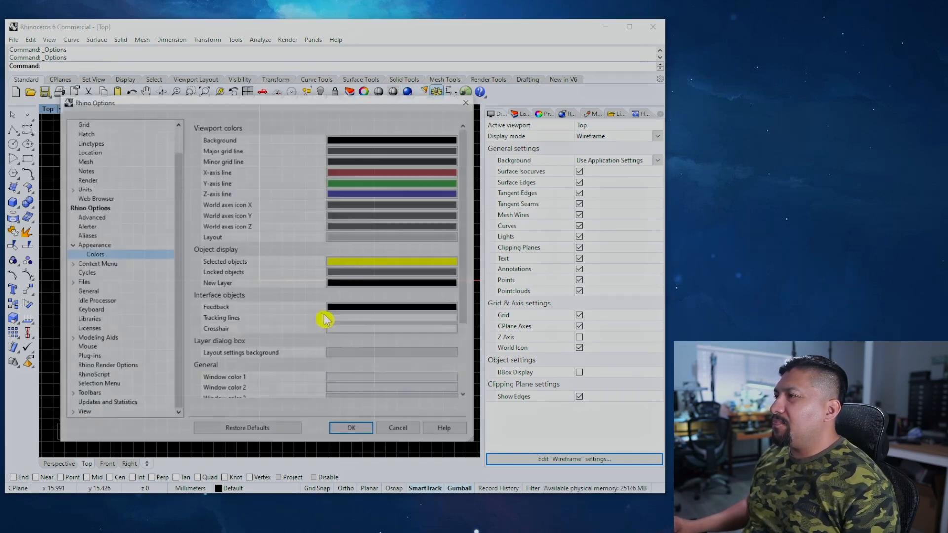
click(346, 173)
drag(317, 180, 319, 196)
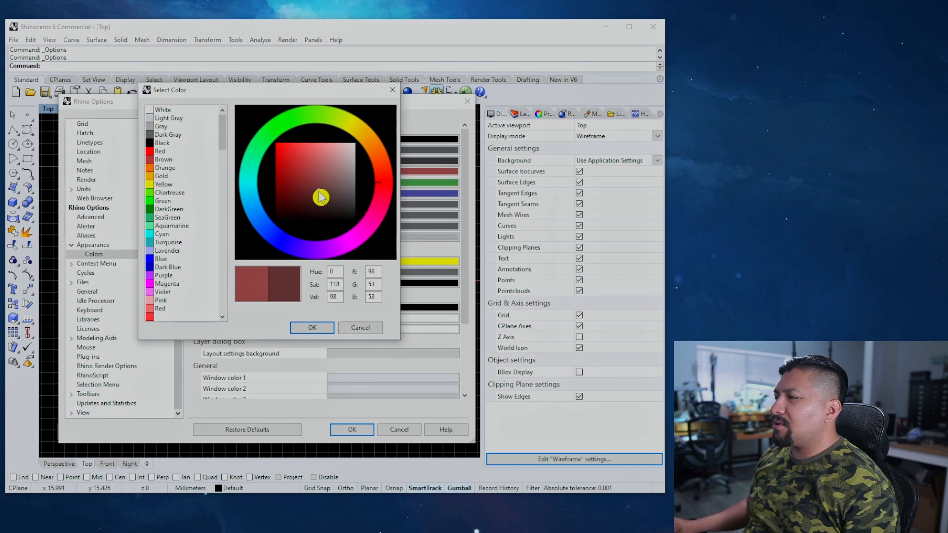
click(312, 328)
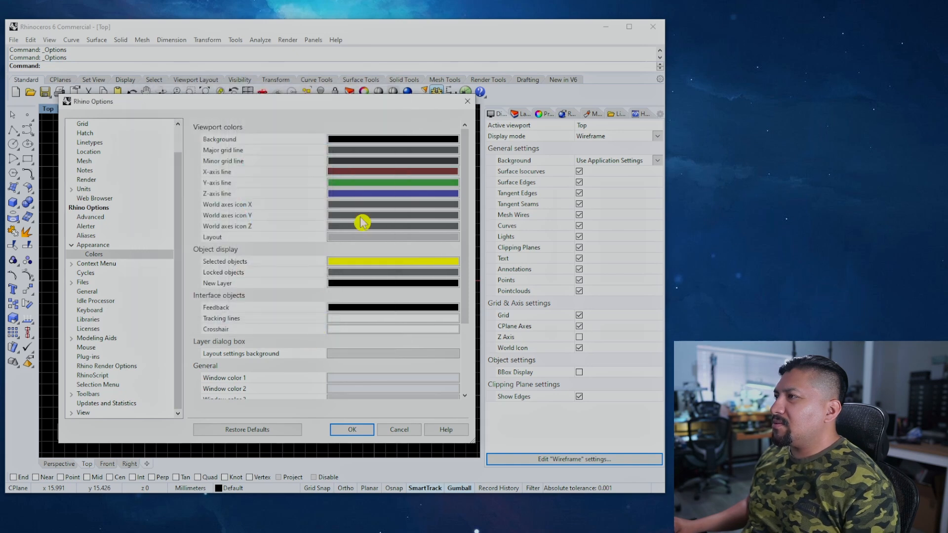
click(346, 186)
mouse_move(307, 180)
mouse_down()
mouse_move(317, 184)
mouse_move(313, 194)
mouse_up()
click(312, 327)
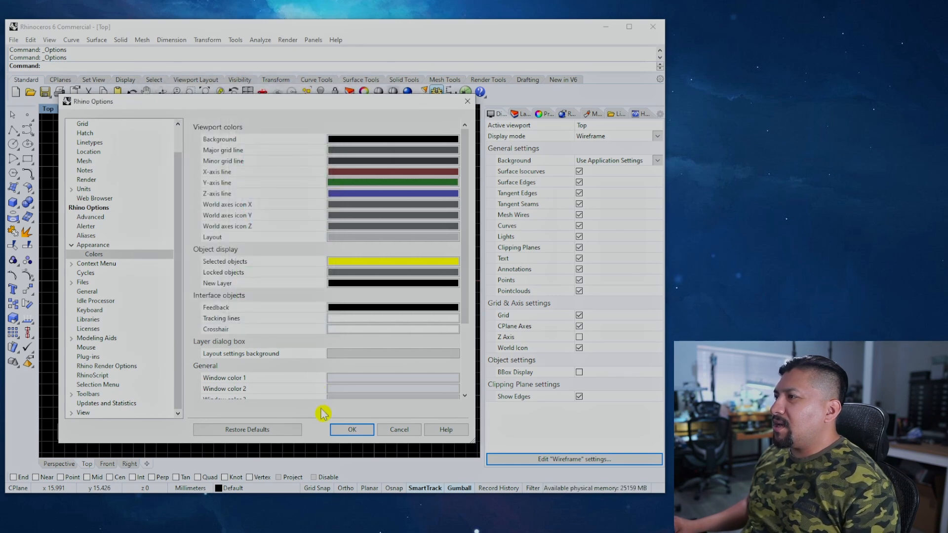
click(346, 430)
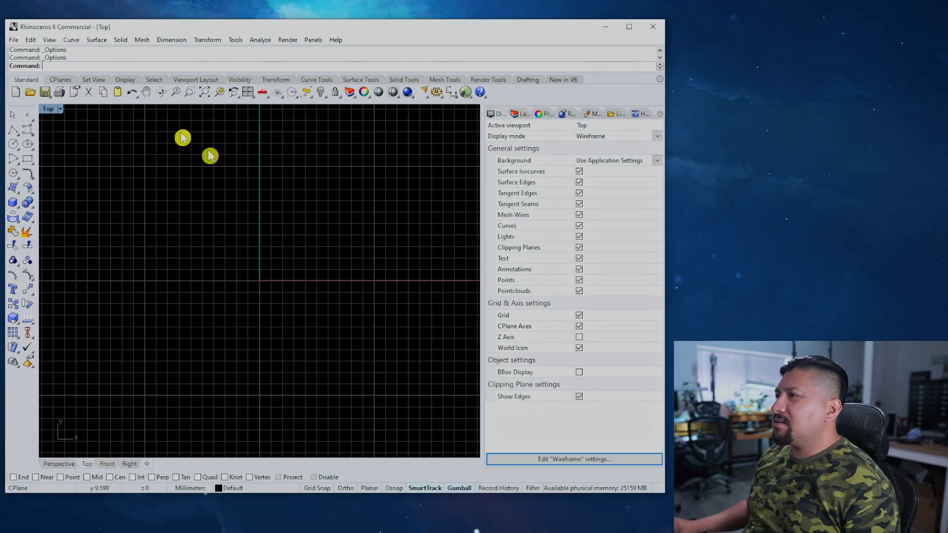
Step: Restore the four-viewport layout and reopen the Colors options scrolled to the General window colours
click(247, 92)
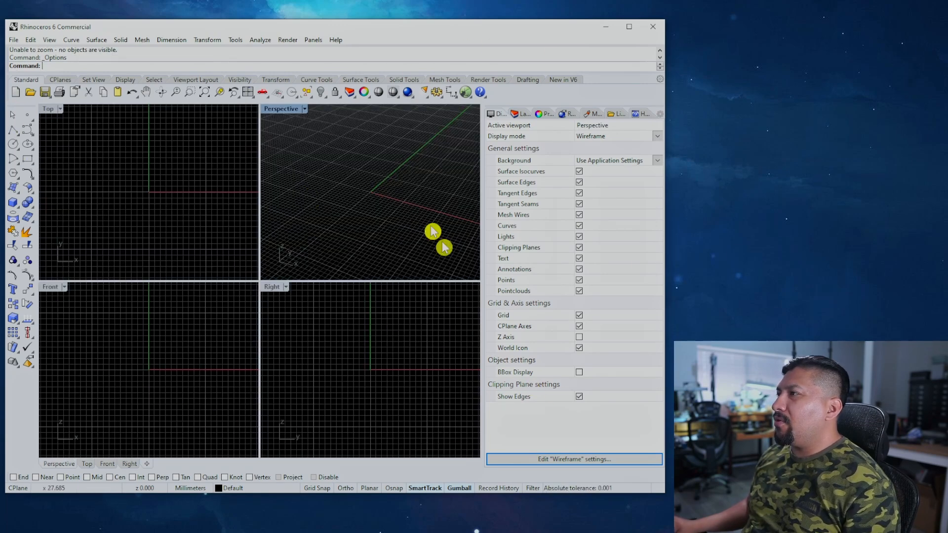
click(436, 94)
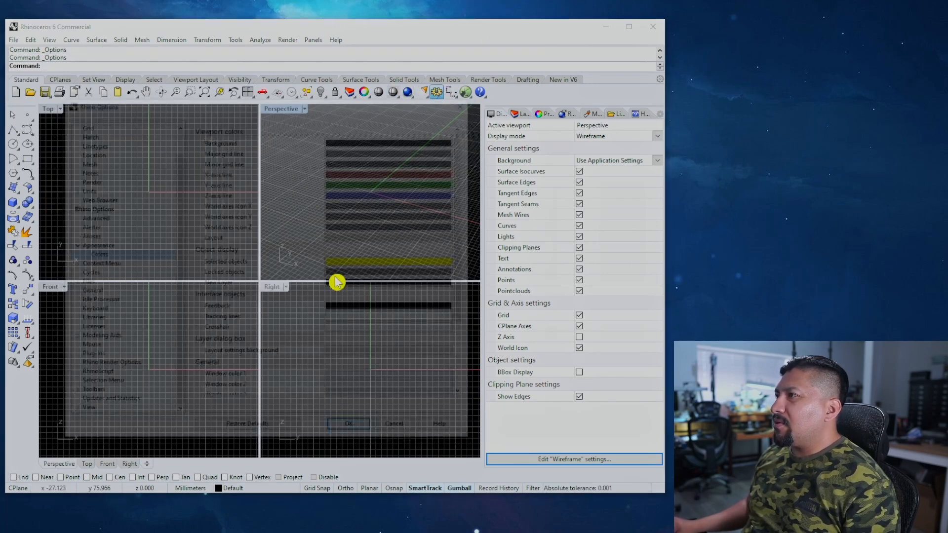
drag(464, 207, 465, 290)
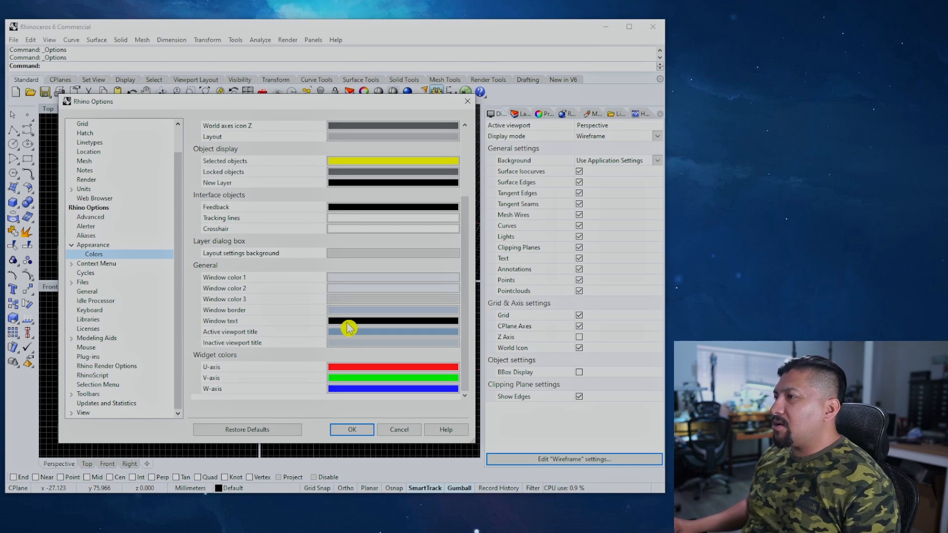
Step: Set Window color 1 and Window color 2 to the Dark Gray preset
click(375, 287)
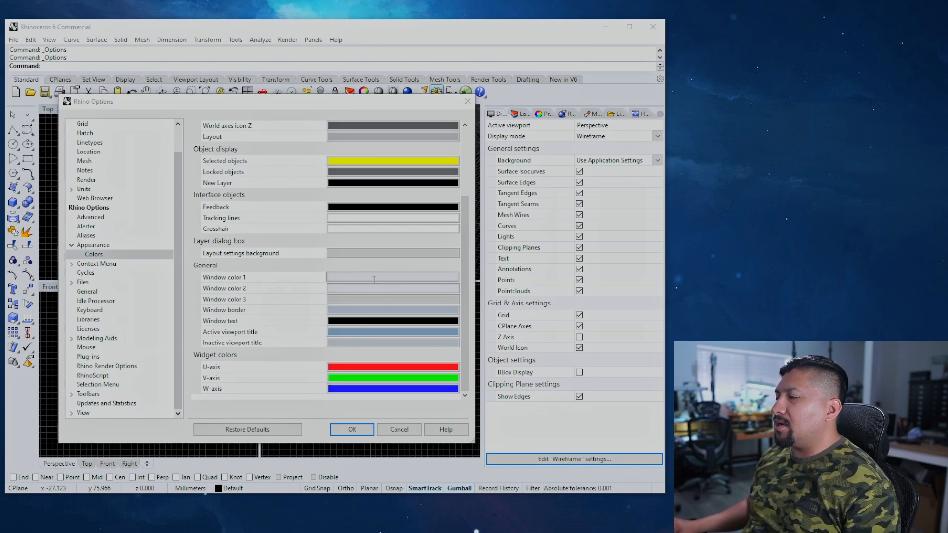
click(152, 127)
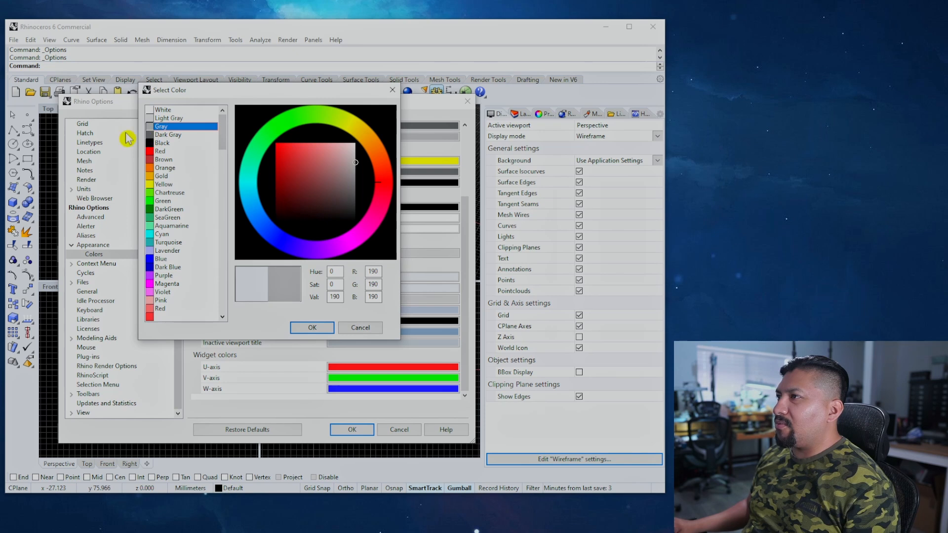
click(157, 135)
click(312, 329)
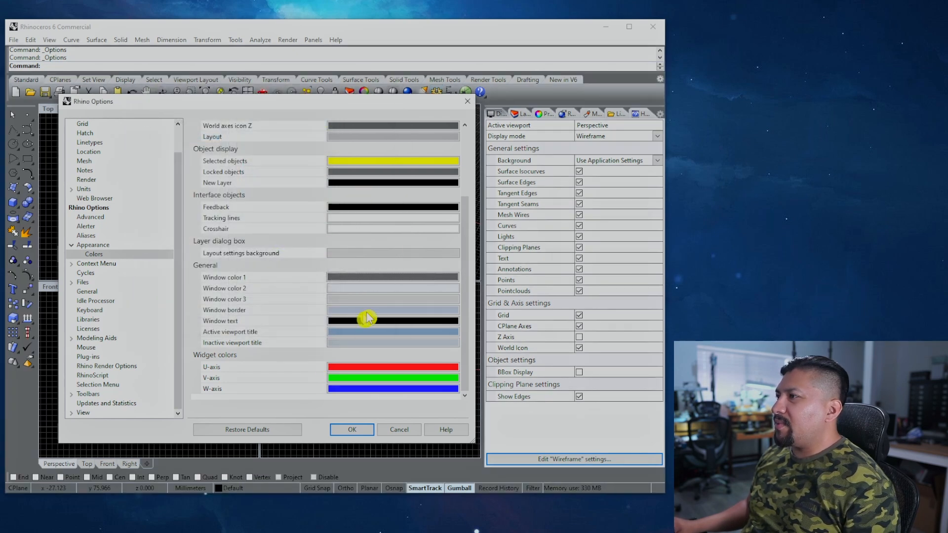
click(360, 290)
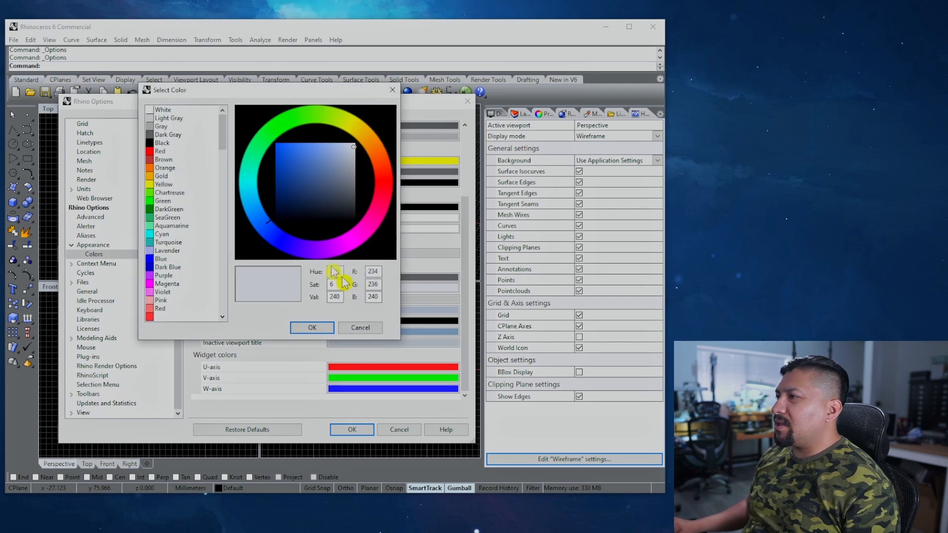
click(153, 135)
click(311, 328)
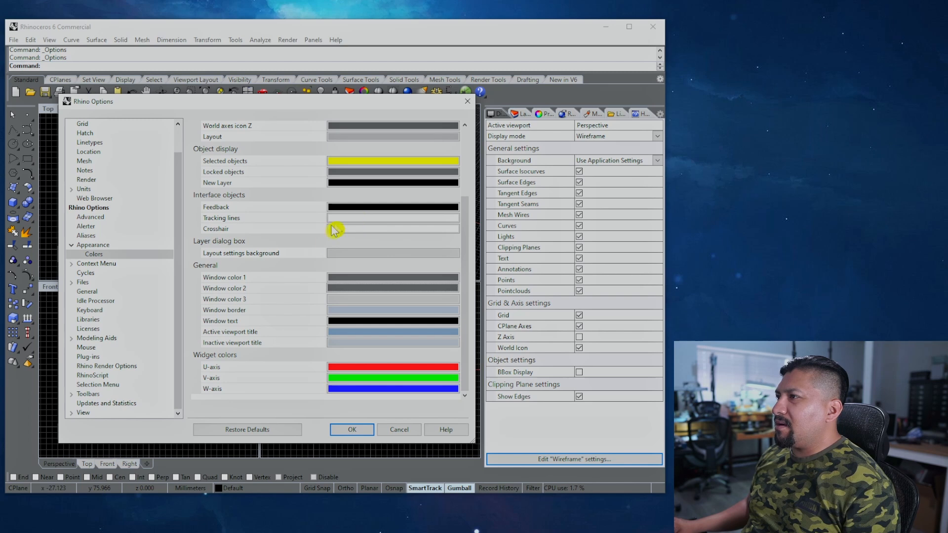
Step: Set Window color 3 to the Gray preset
click(352, 300)
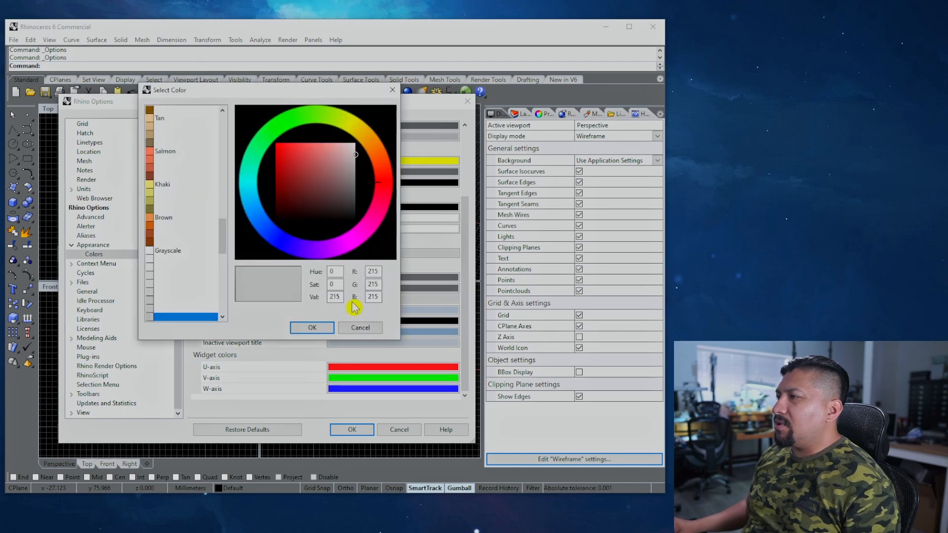
drag(217, 252, 221, 121)
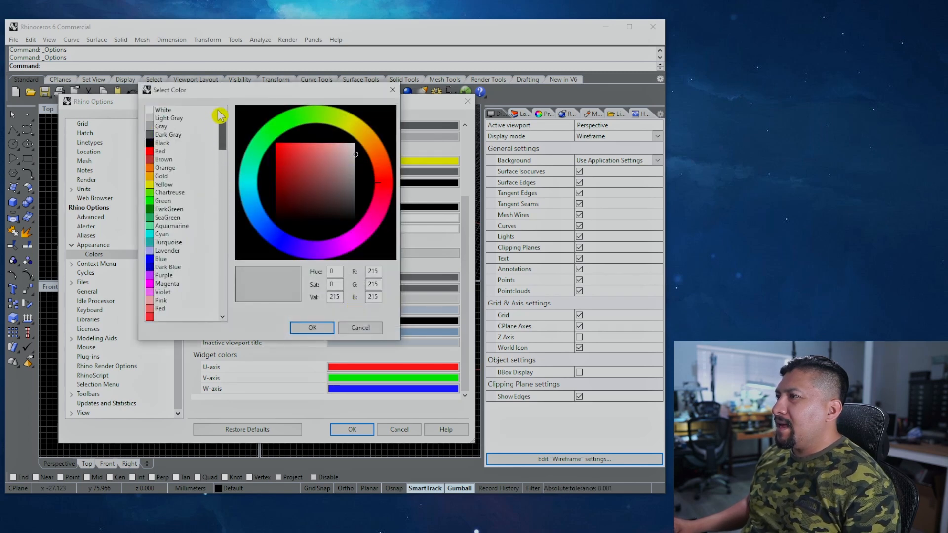
click(161, 126)
click(309, 325)
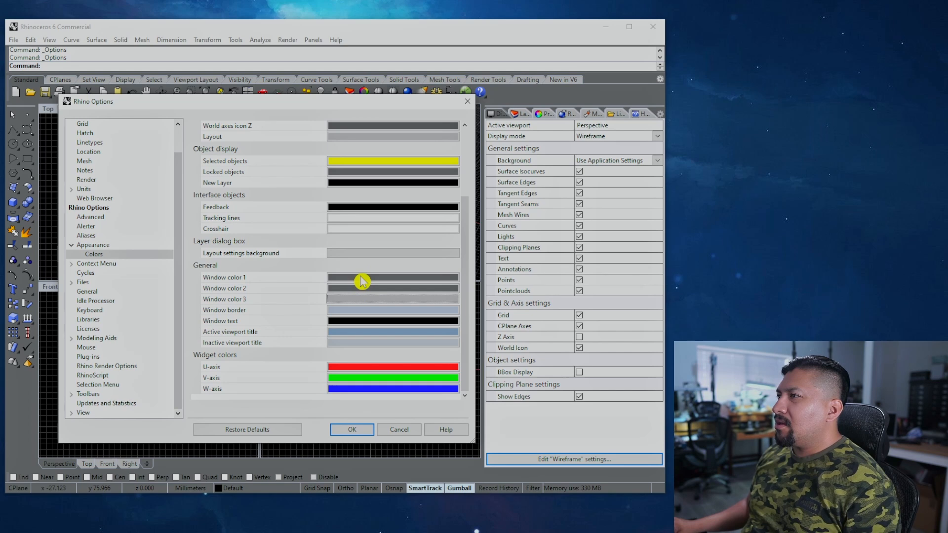
Step: Change Window color 1 to near-black grey RGB 41, re-confirm Window color 2, and apply
click(371, 286)
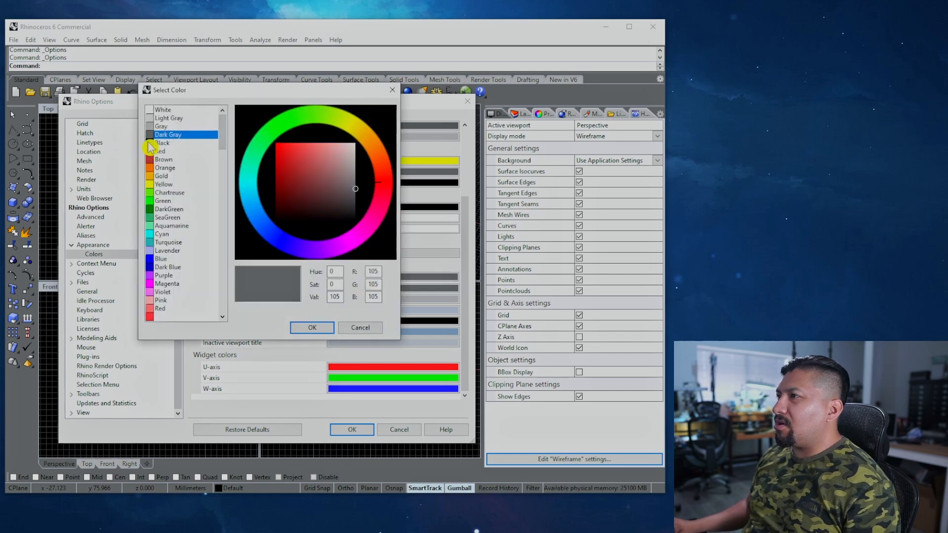
click(159, 142)
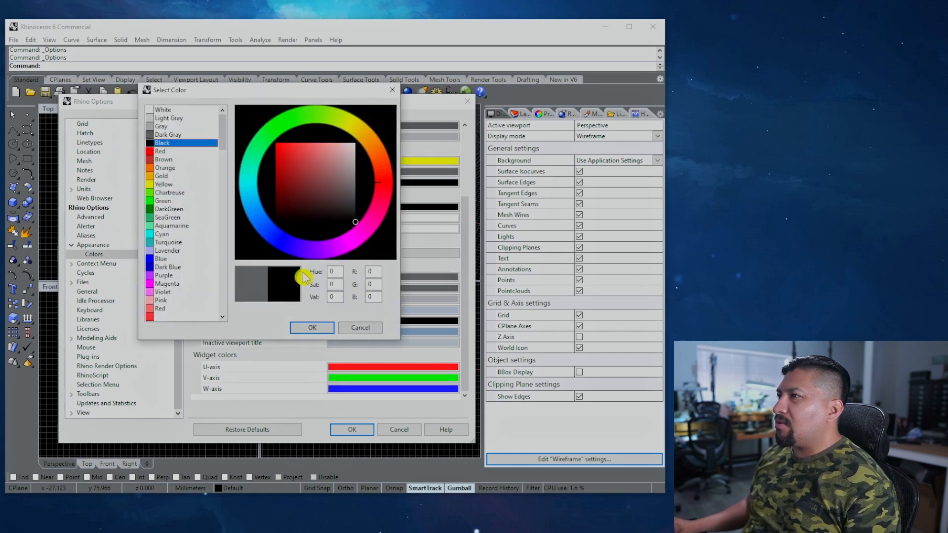
click(304, 328)
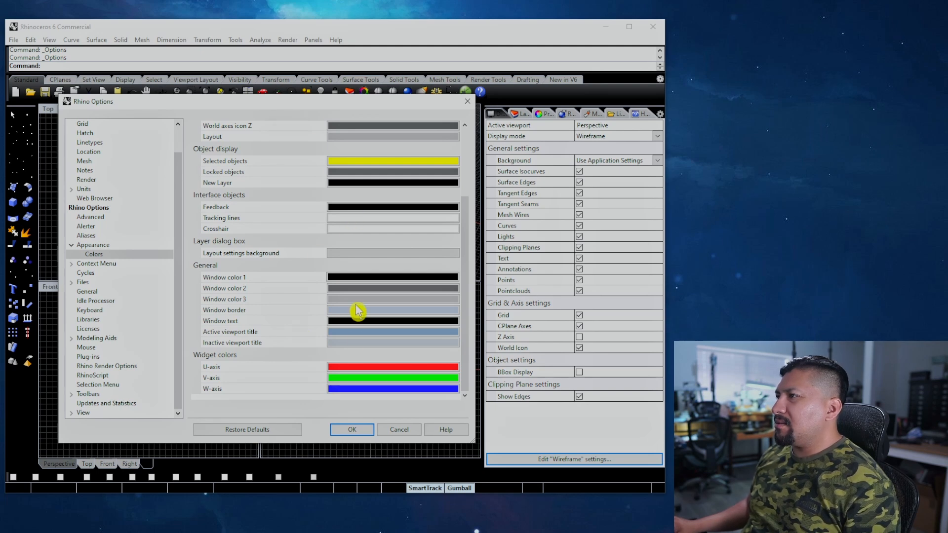
click(351, 277)
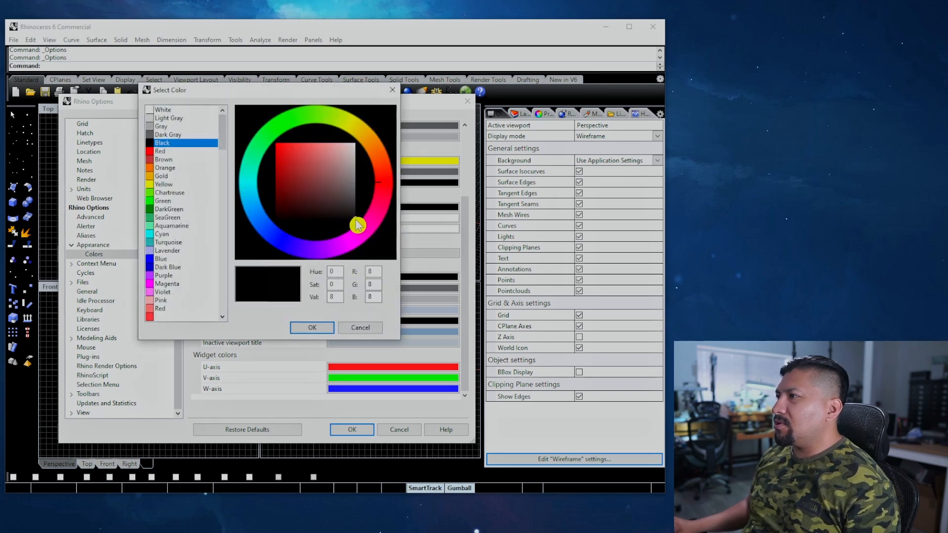
drag(358, 224, 354, 218)
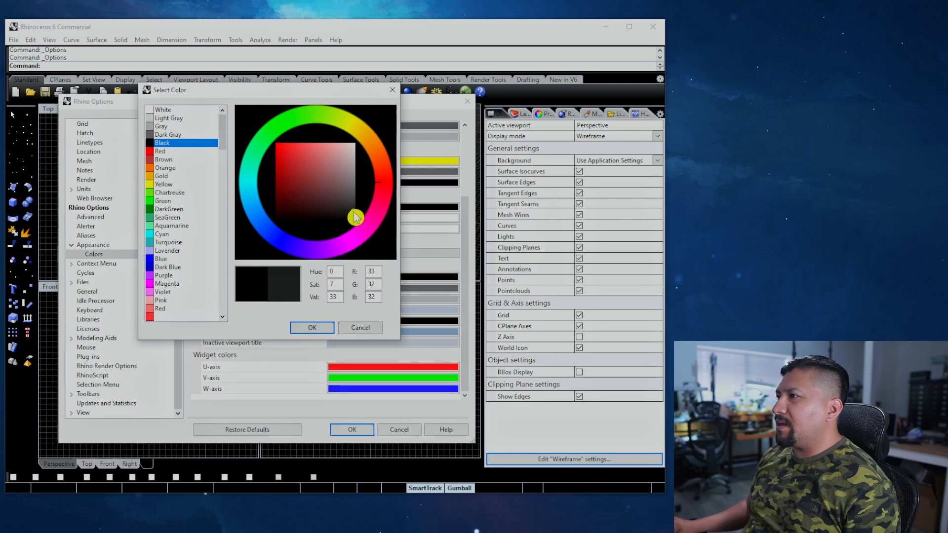
click(326, 328)
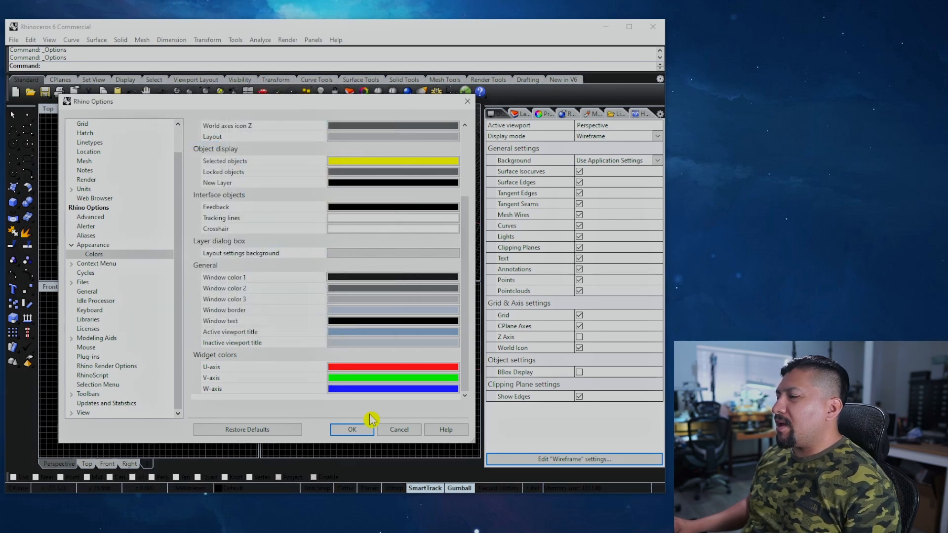
click(360, 287)
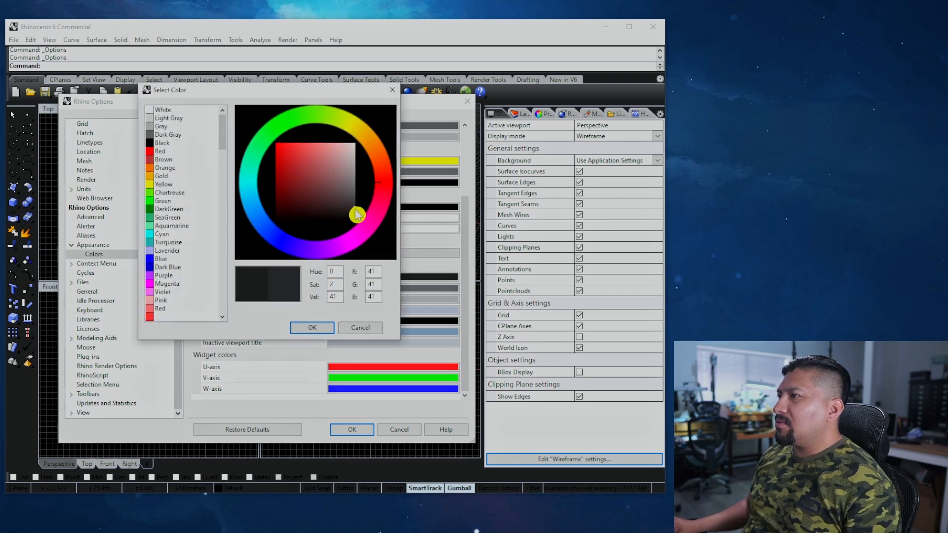
click(312, 328)
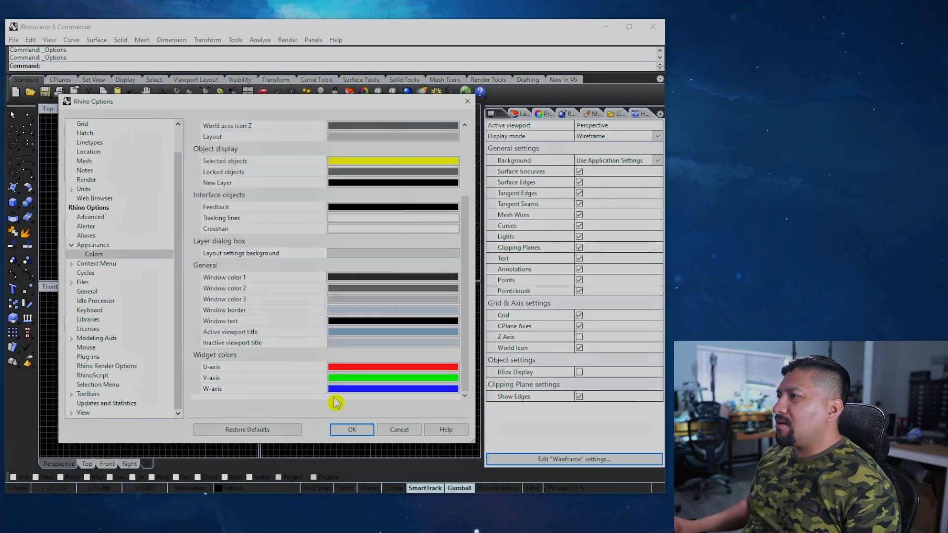
click(352, 429)
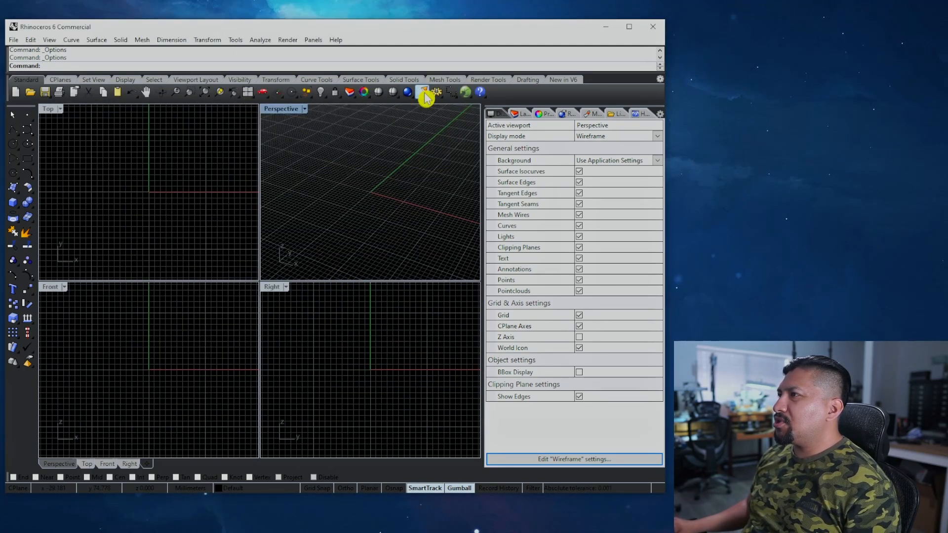
Step: Set the Window border colour to Gray in the Colors options
click(438, 94)
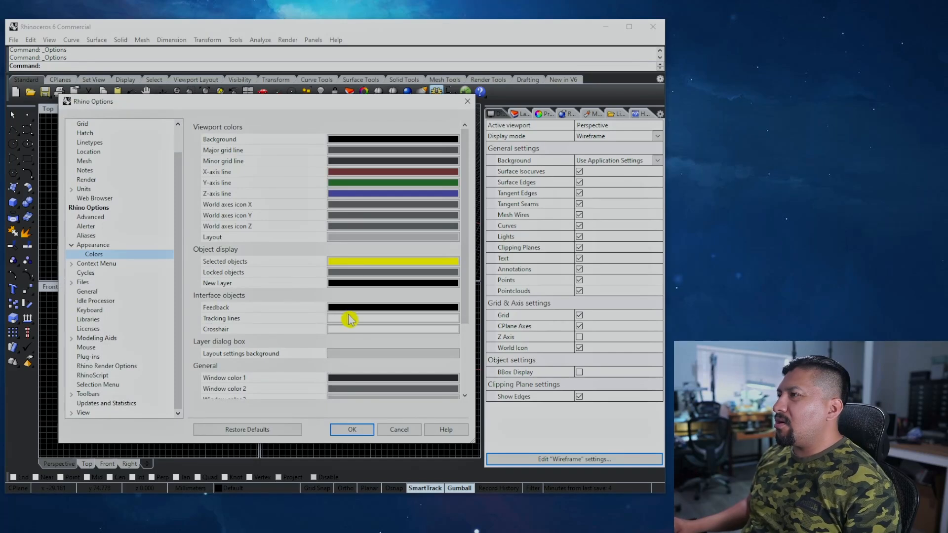
drag(464, 289, 467, 381)
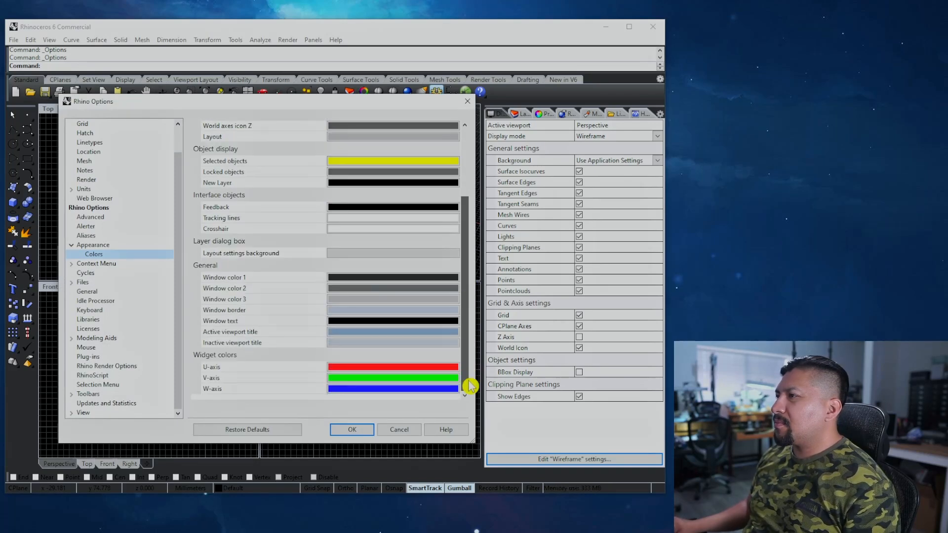
click(355, 313)
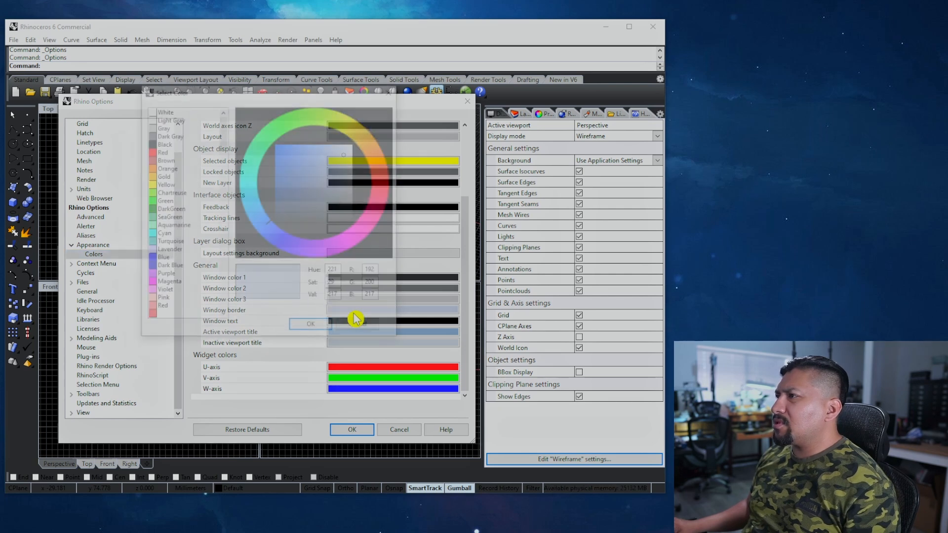
click(148, 126)
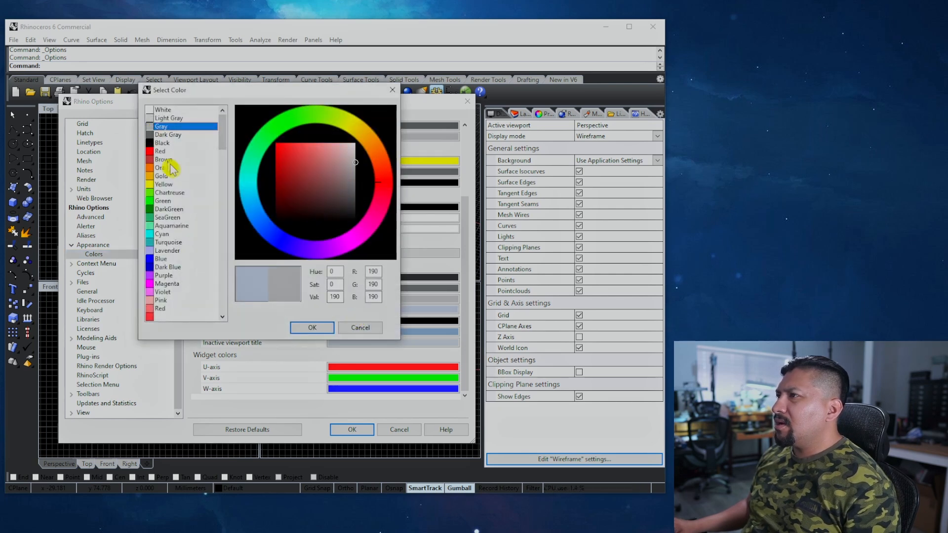
click(312, 328)
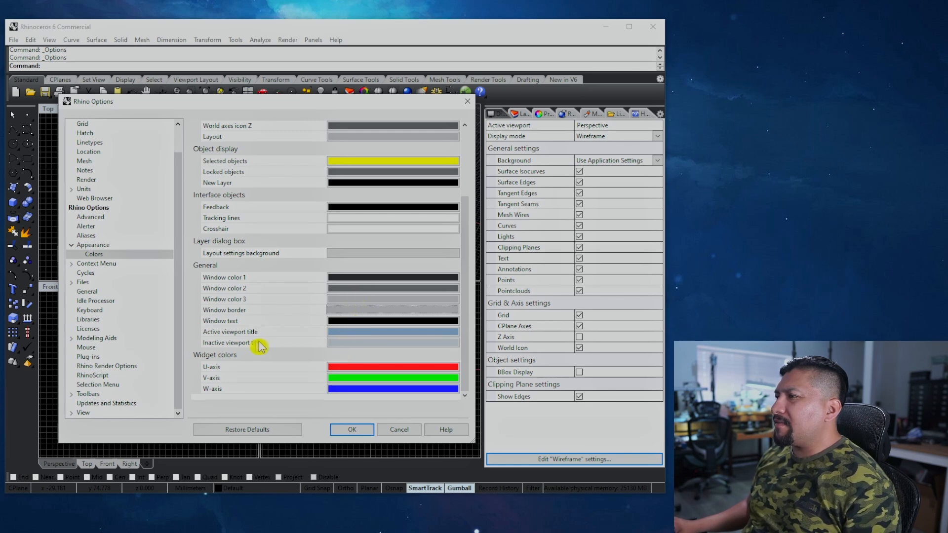
Step: Set the inactive viewport title colour to Turquoise and check it on the viewports
mouse_move(351, 108)
mouse_down()
mouse_move(613, 180)
mouse_move(364, 110)
mouse_up()
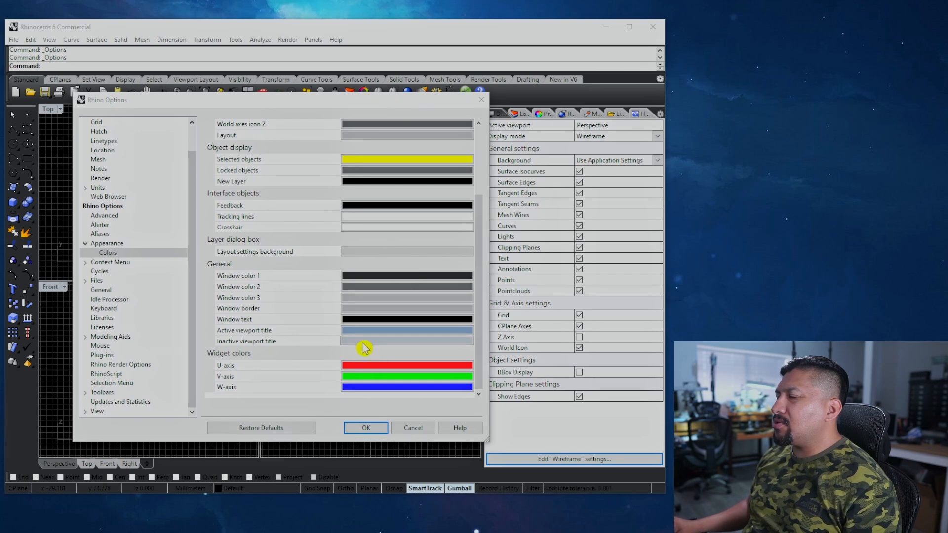
click(366, 343)
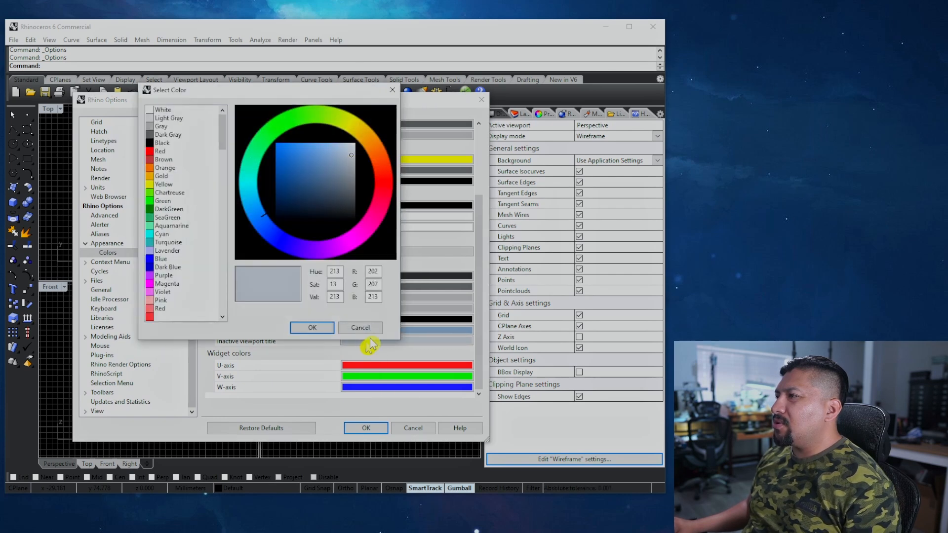
click(157, 242)
click(311, 328)
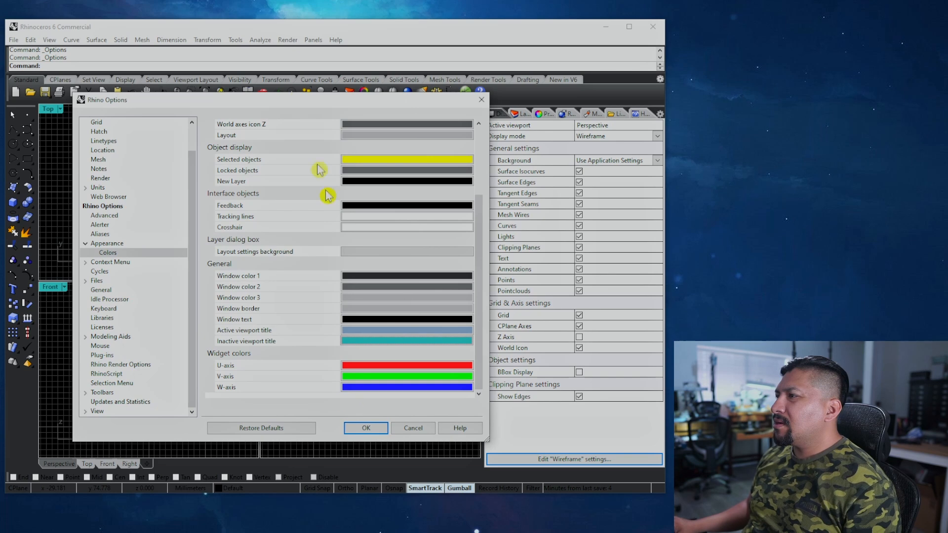
drag(289, 100, 473, 269)
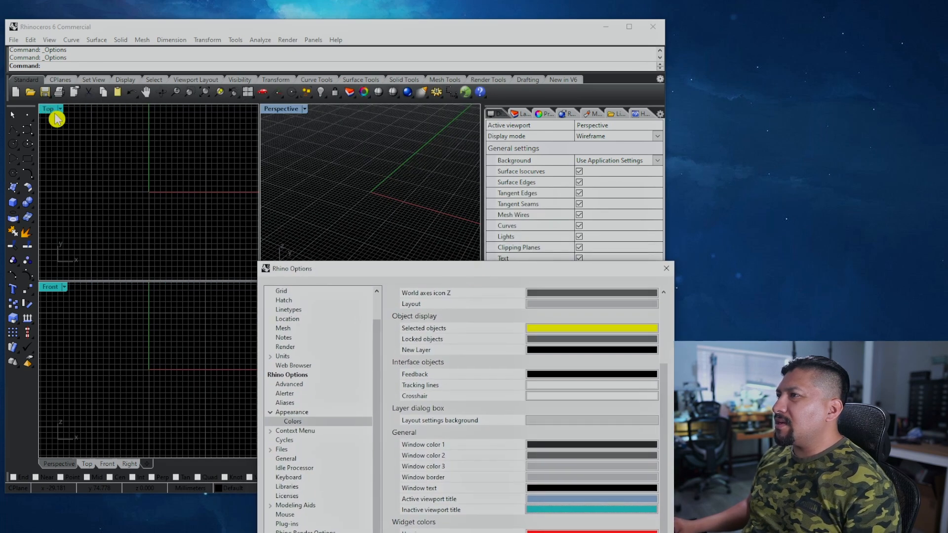
drag(406, 274, 620, 4)
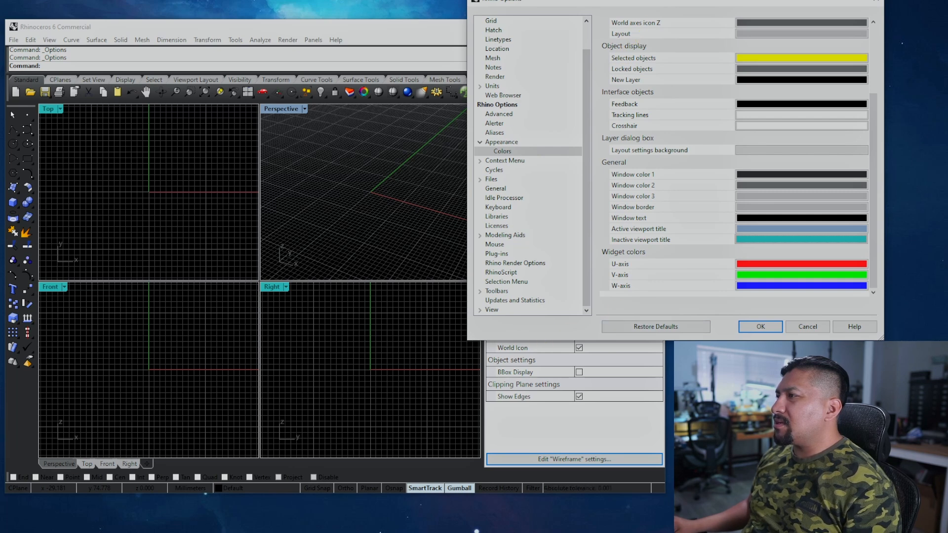
drag(677, 7, 455, 104)
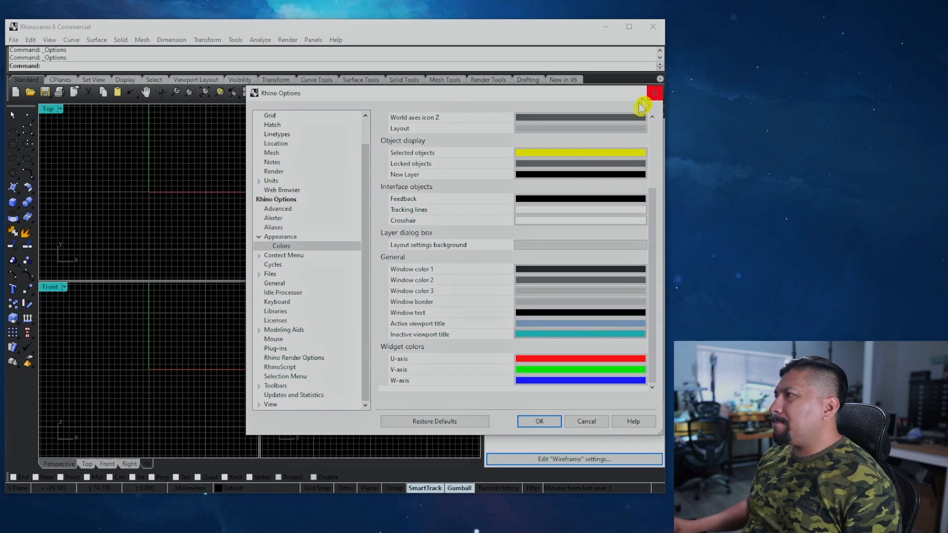
Step: Set the active viewport title colour to Cyan, keep Turquoise for inactive titles, and apply
click(538, 324)
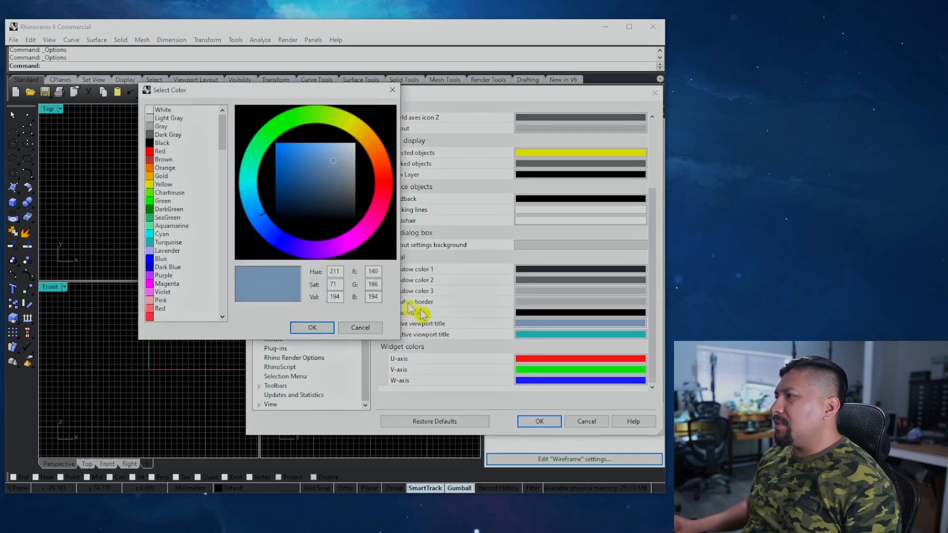
click(151, 235)
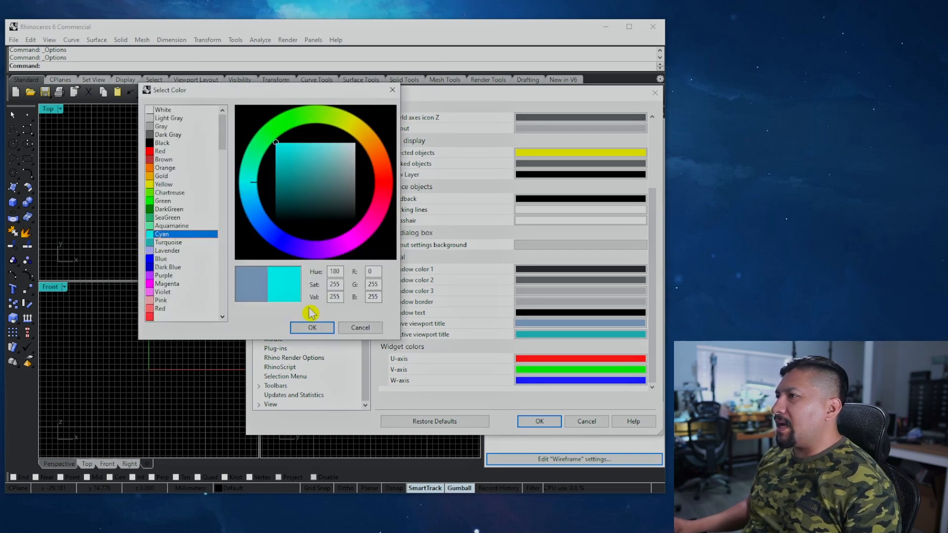
click(316, 328)
click(574, 335)
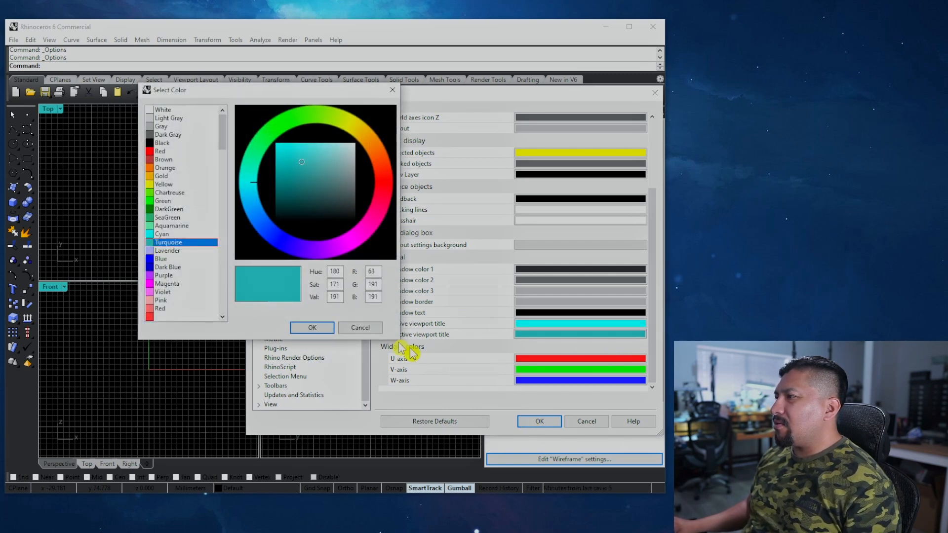
click(308, 327)
click(549, 420)
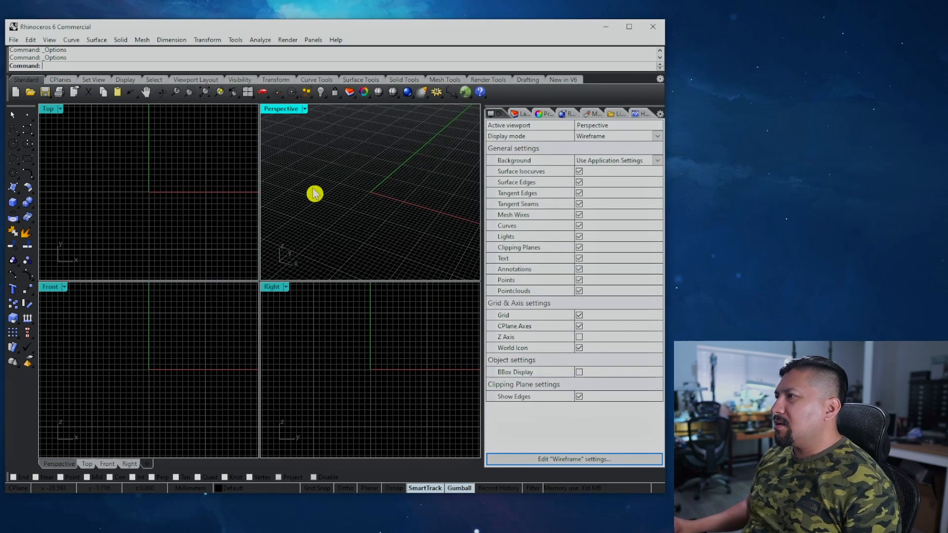
Step: Activate the Right, Top, Front and Perspective viewports in turn to check title colours
click(275, 288)
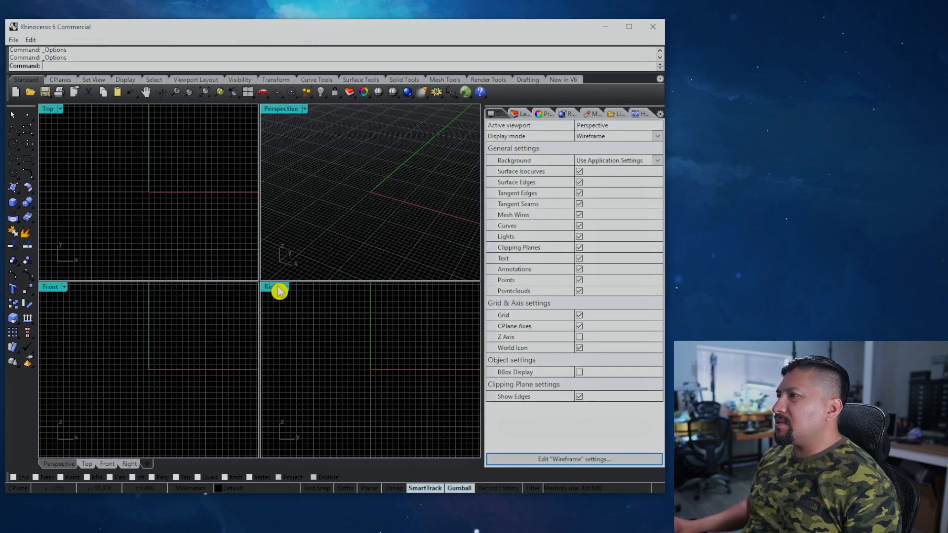
click(47, 110)
click(50, 286)
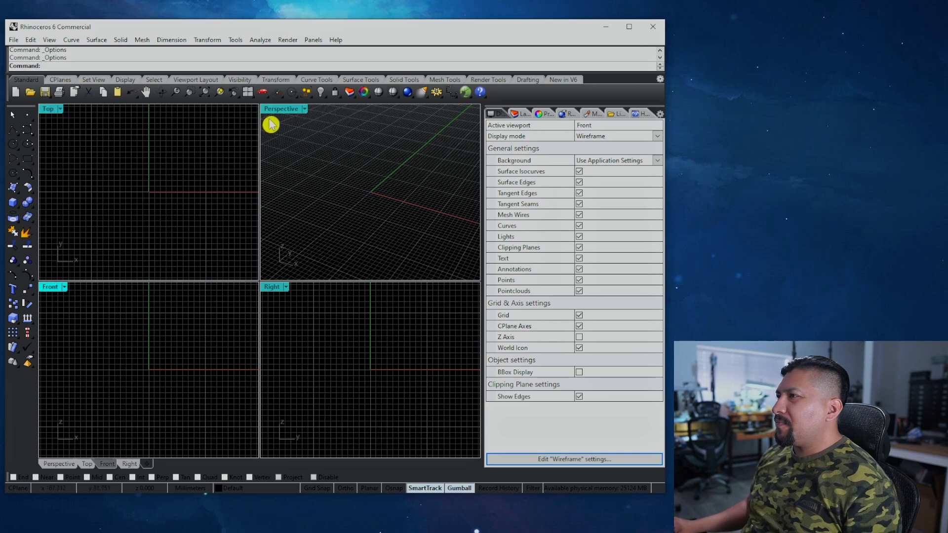
click(281, 137)
click(275, 291)
click(324, 238)
Step: Maximize and orbit the Perspective viewport, then reopen the Colors options
double_click(277, 110)
right_drag(259, 313, 317, 334)
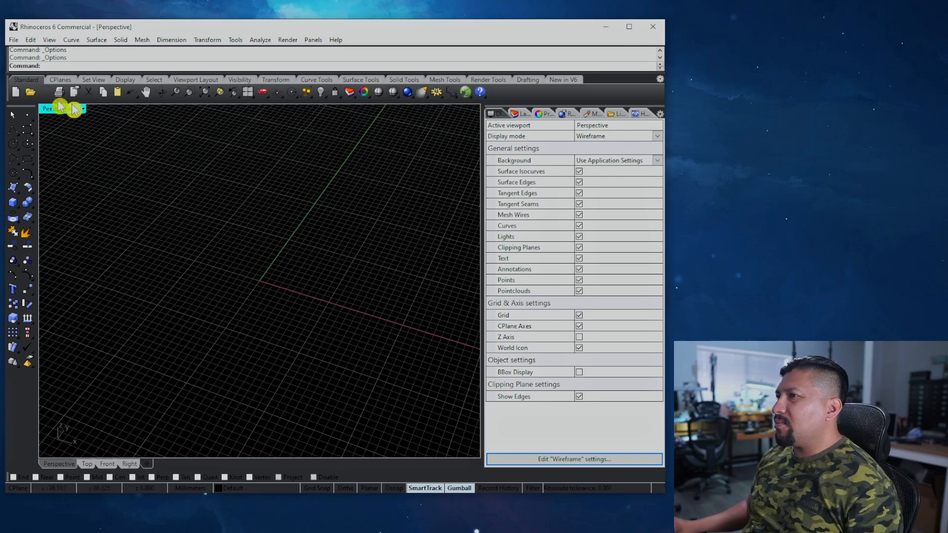
click(436, 92)
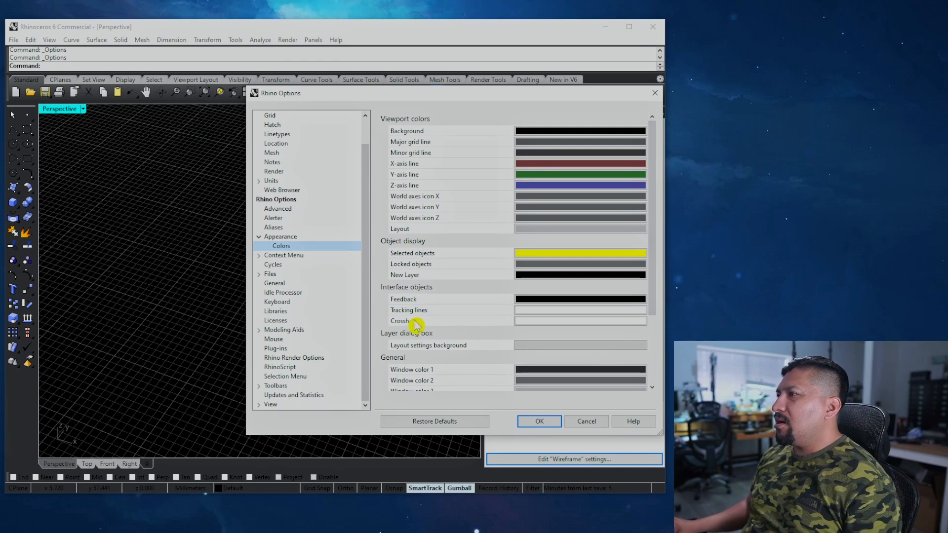
Step: Set the feedback colour to light gray
drag(659, 286, 658, 328)
click(545, 232)
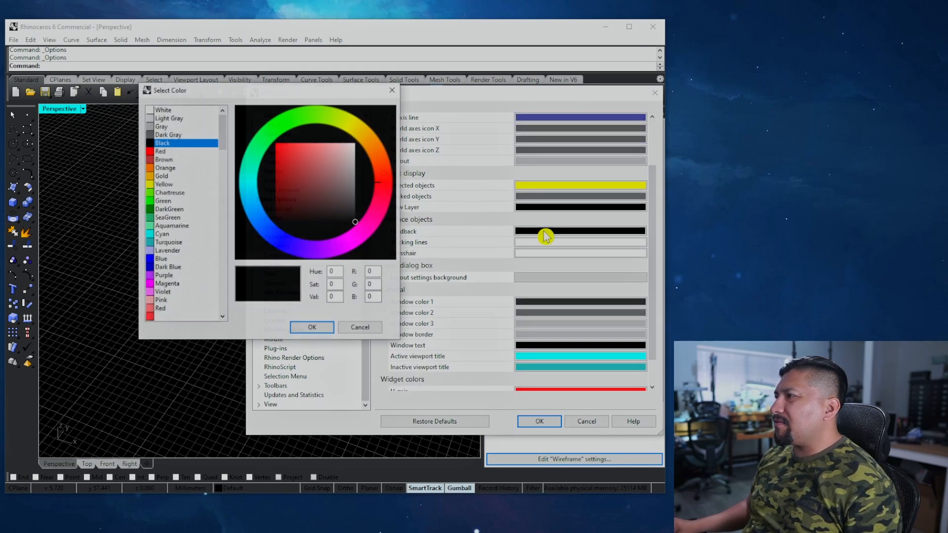
click(151, 120)
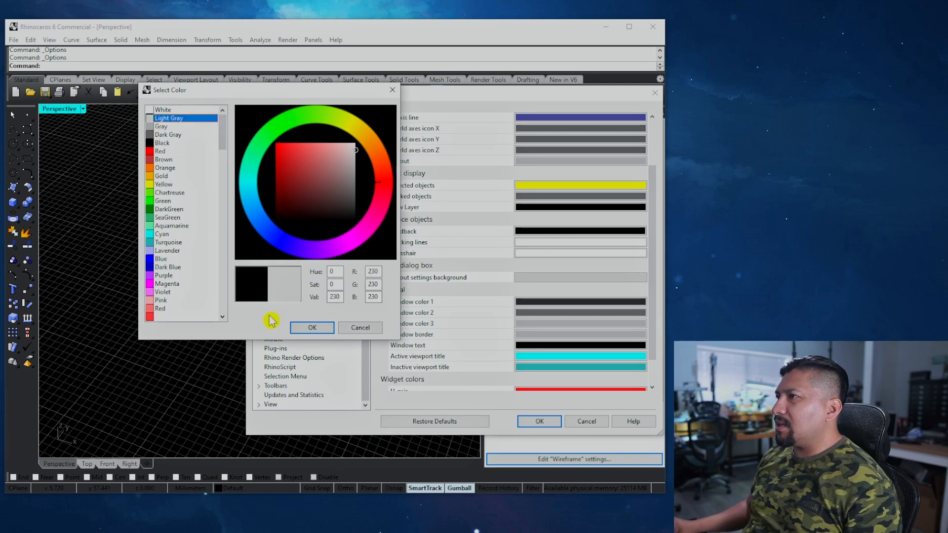
click(314, 327)
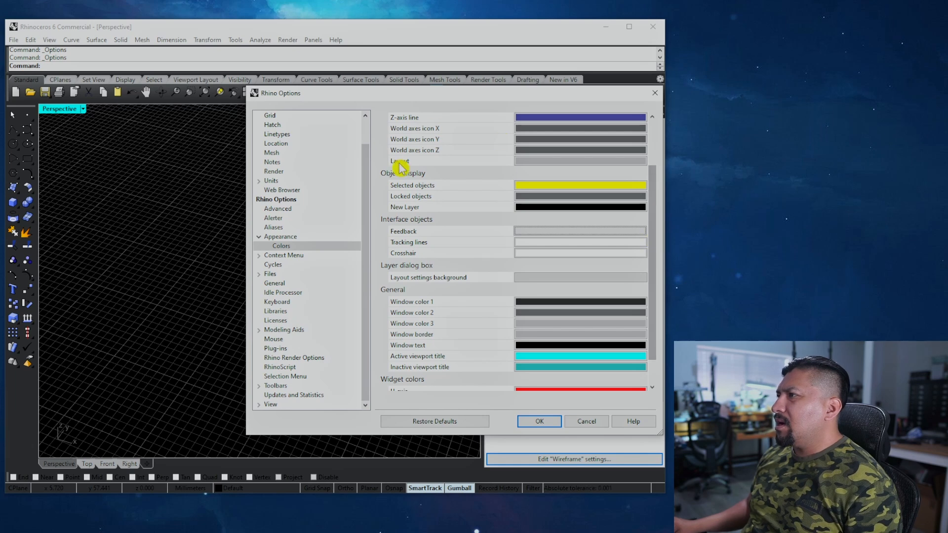
Step: After trying pink, purple, magenta and violet, set the selected-objects colour to an olive yellow
click(553, 189)
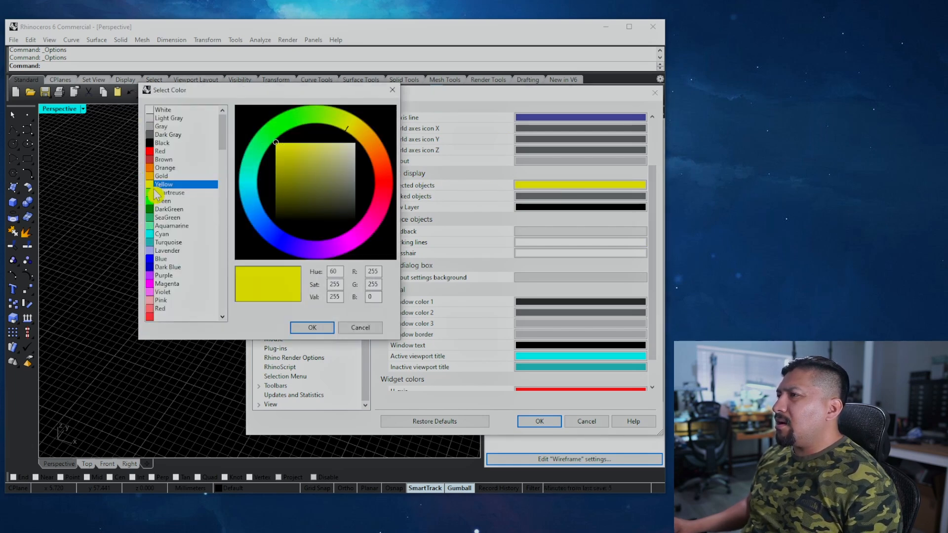
click(154, 301)
click(154, 276)
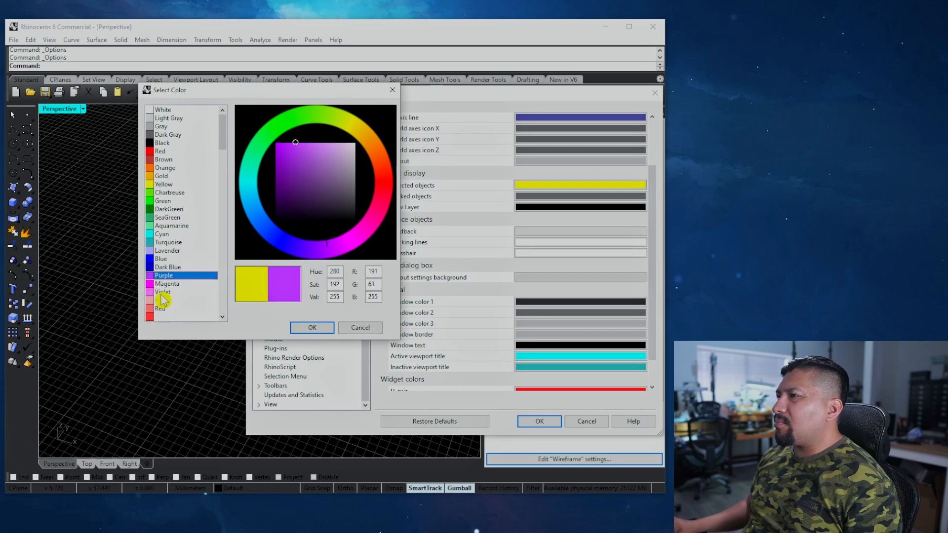
click(157, 284)
click(157, 292)
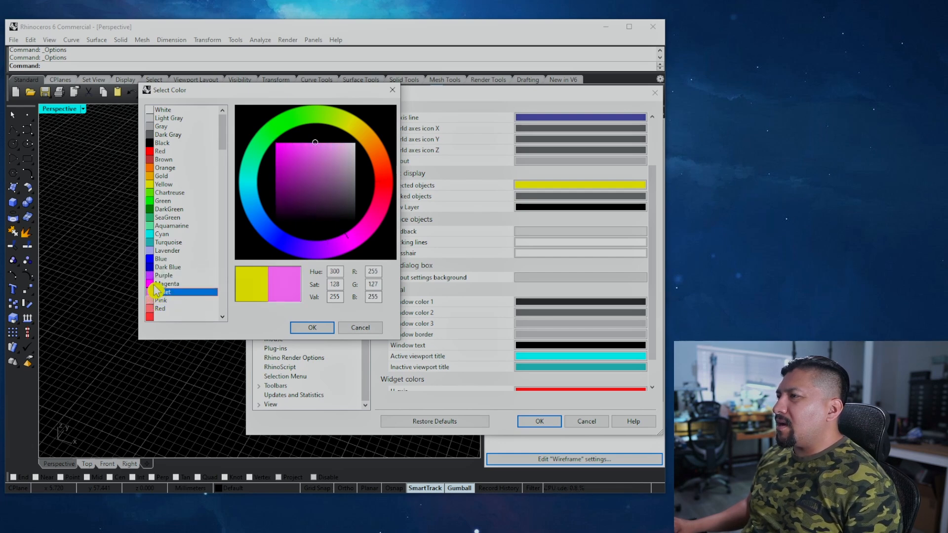
click(164, 184)
mouse_move(287, 157)
mouse_down()
mouse_move(304, 172)
mouse_move(292, 159)
mouse_move(294, 170)
mouse_up()
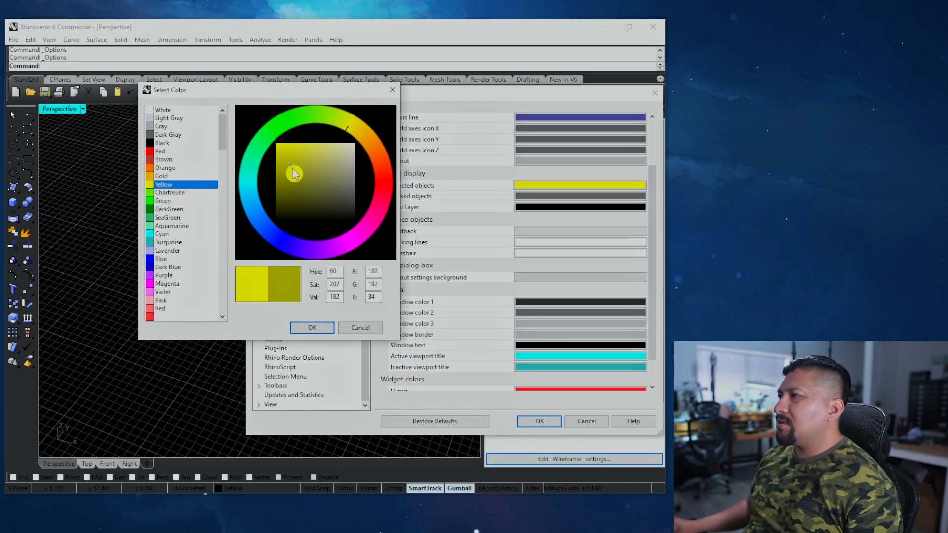
click(311, 328)
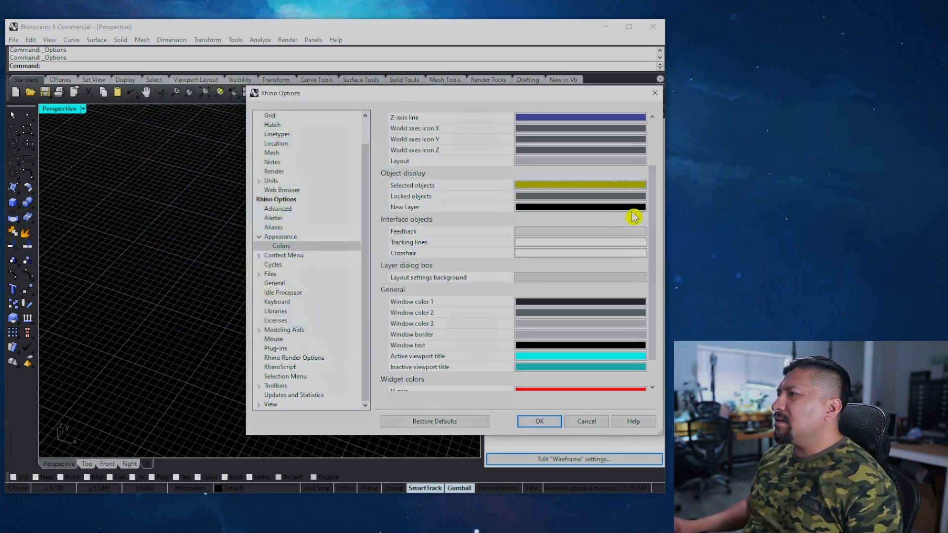
Step: Set the locked-objects colour to a slightly toned-down yellow
click(559, 198)
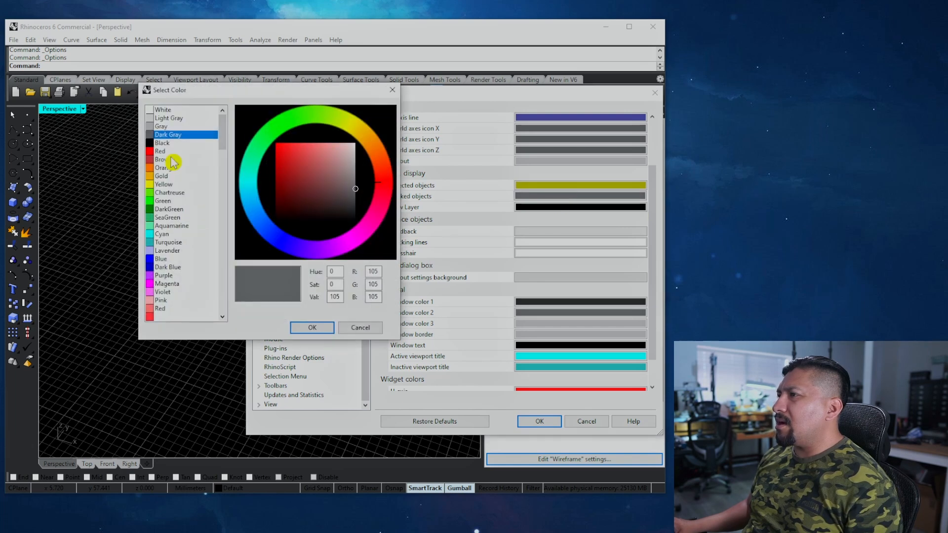
click(157, 176)
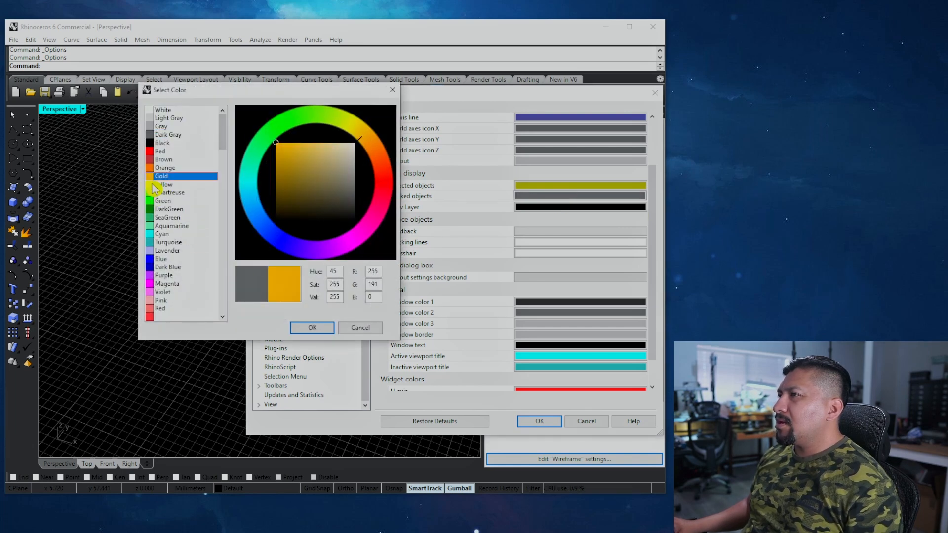
click(164, 184)
click(284, 148)
click(286, 155)
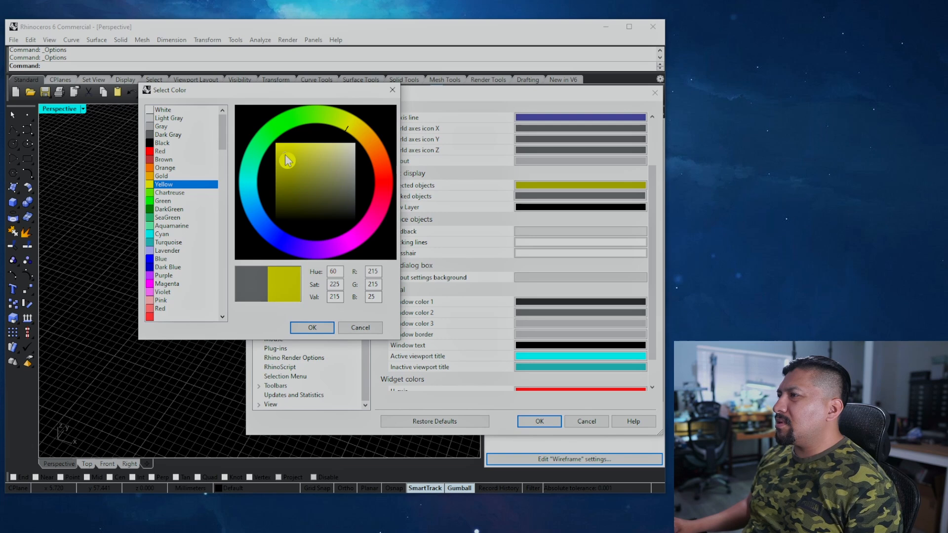
click(322, 331)
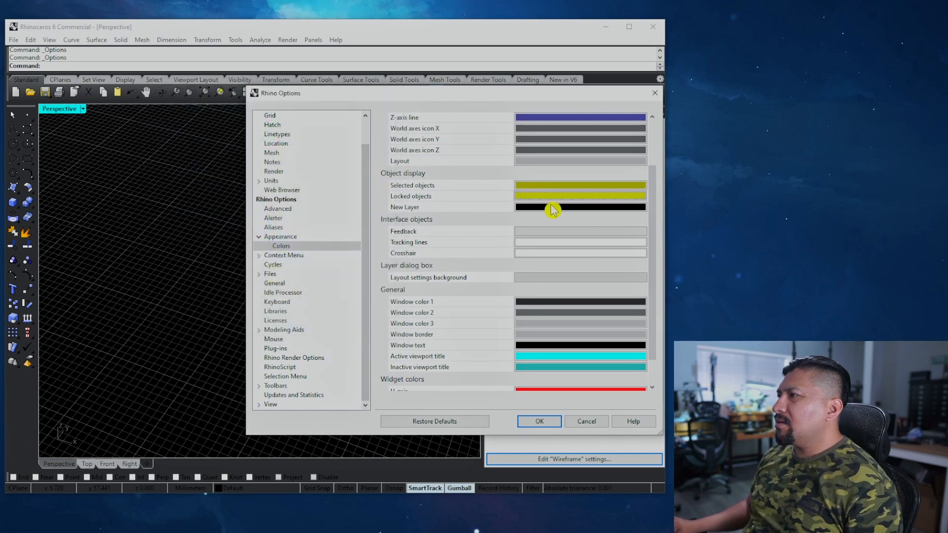
Step: Set the default colour for new layers to light grey
click(549, 206)
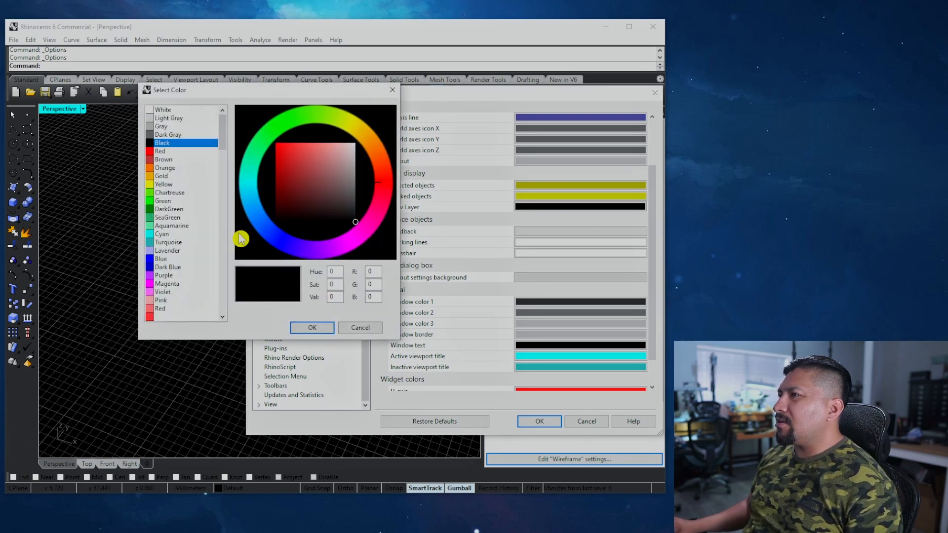
click(160, 118)
click(312, 327)
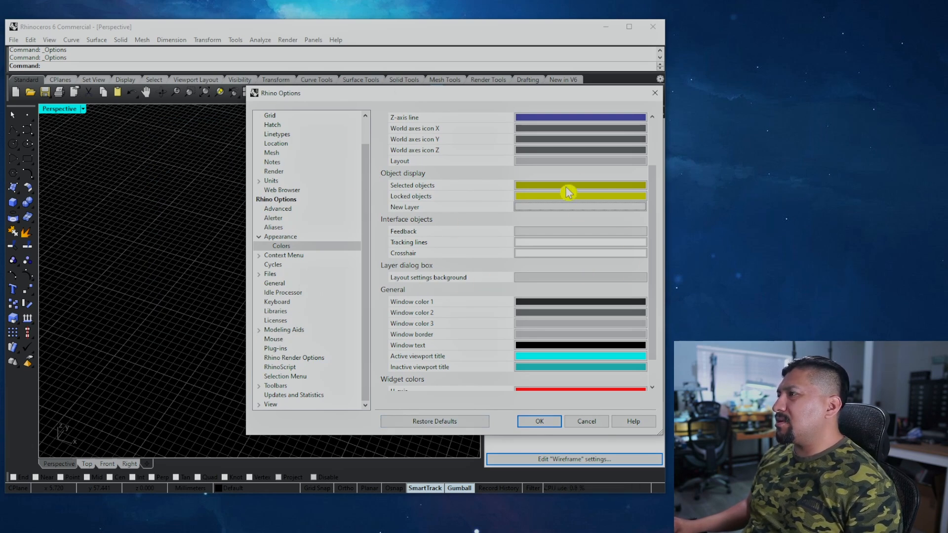
drag(651, 228, 662, 339)
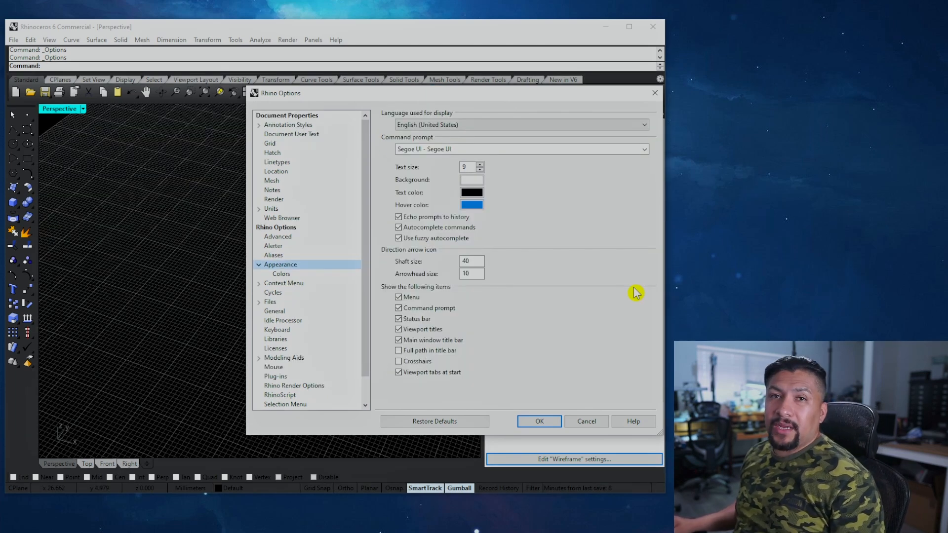
Step: On the Files page, enable Create backup files and Save every 10 minutes, then apply with OK
click(269, 302)
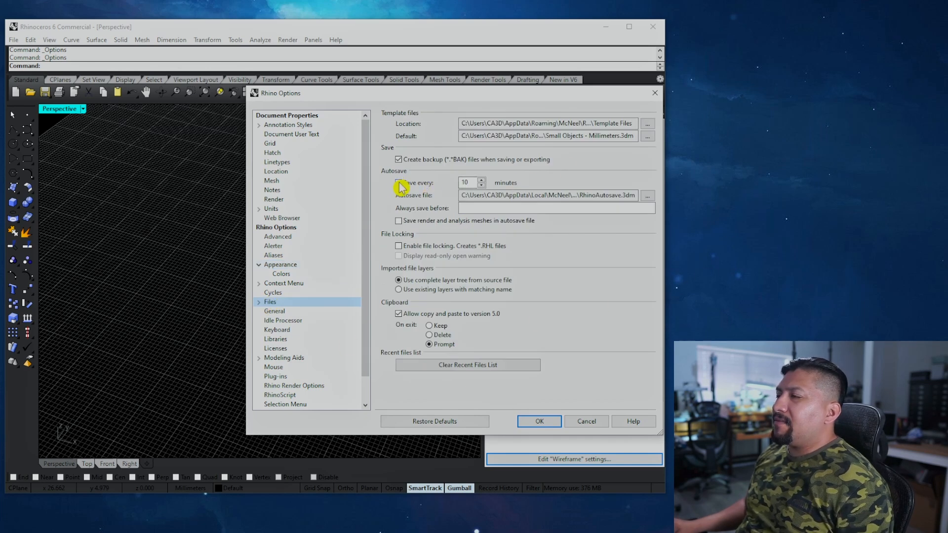
click(398, 160)
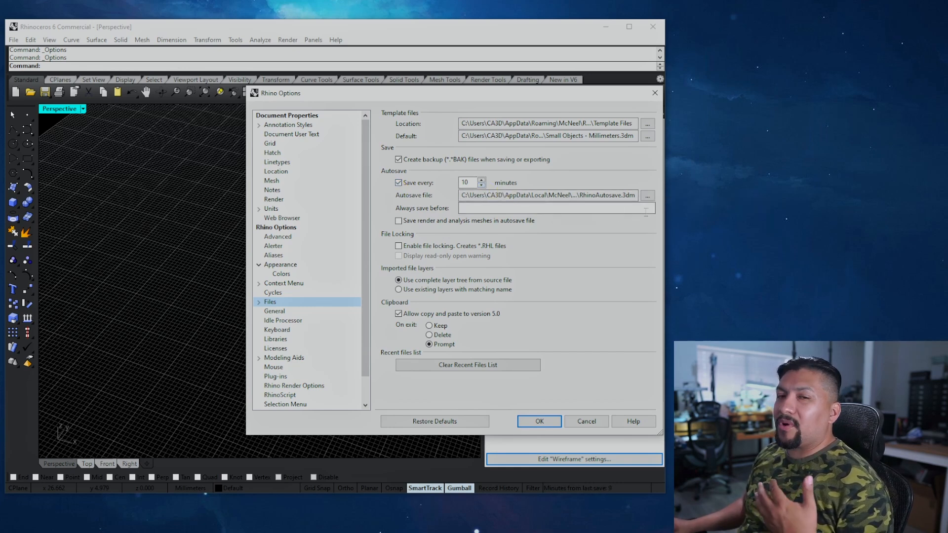
click(466, 181)
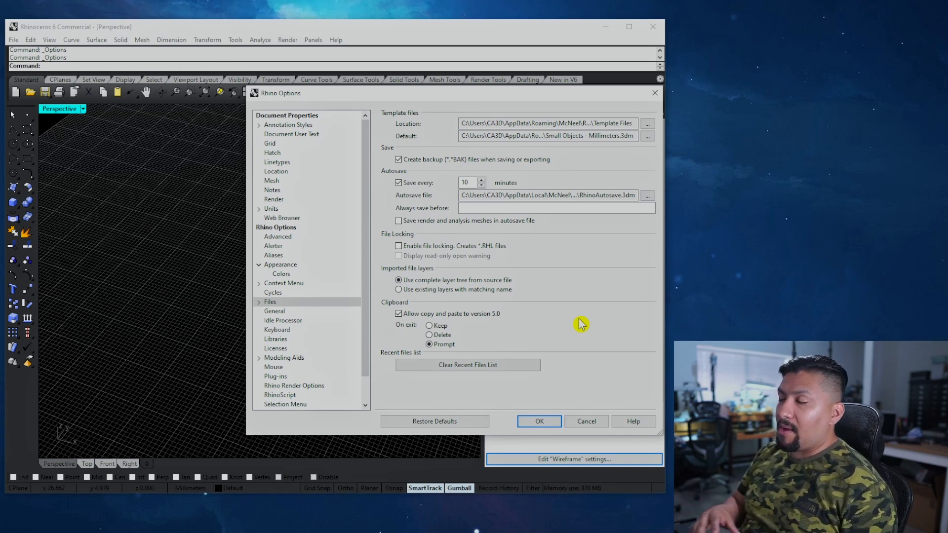
click(524, 421)
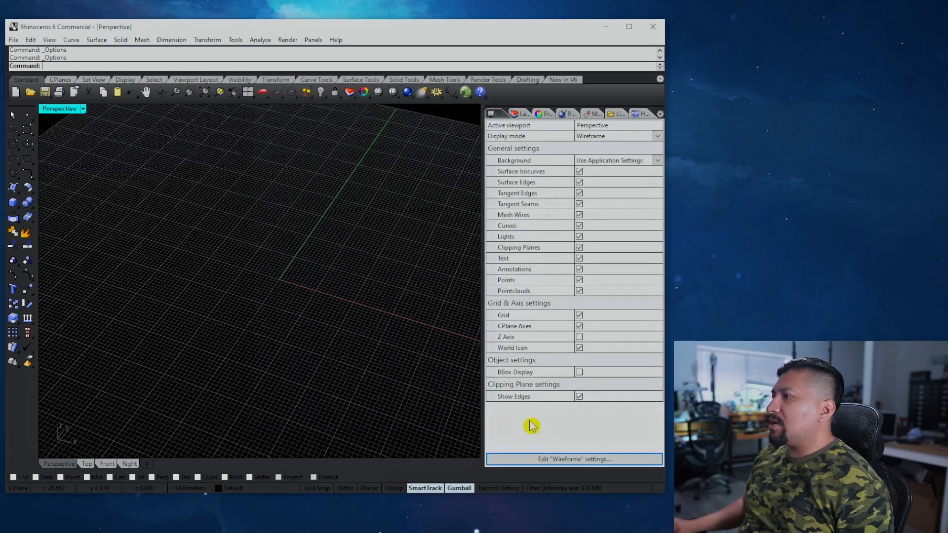
Step: In General options, set the recent-commands limit to 40 and undo maximum memory to 512 MB
click(438, 93)
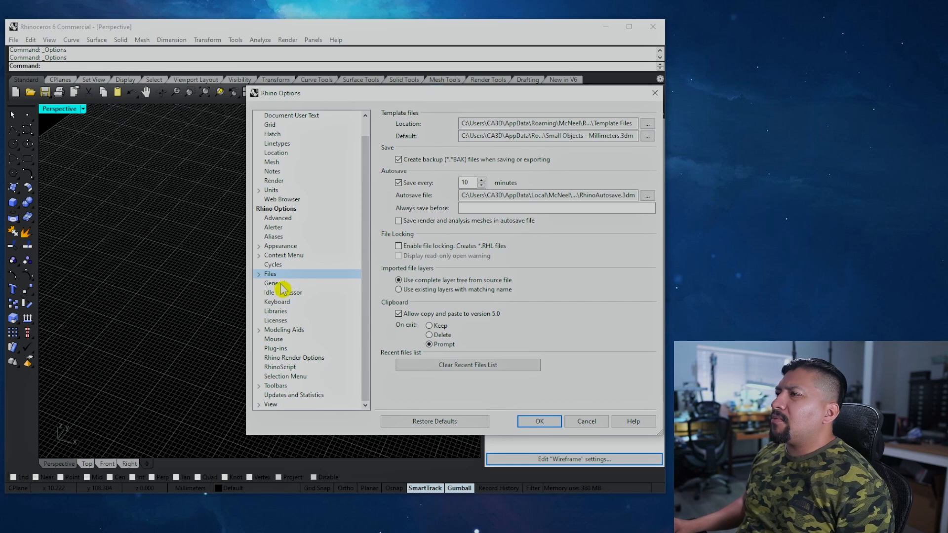
click(274, 283)
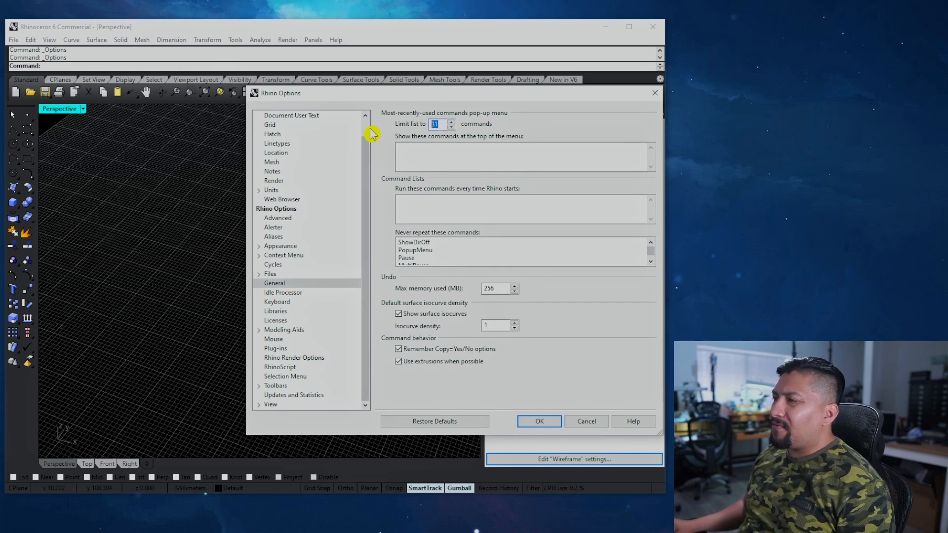
text(40)
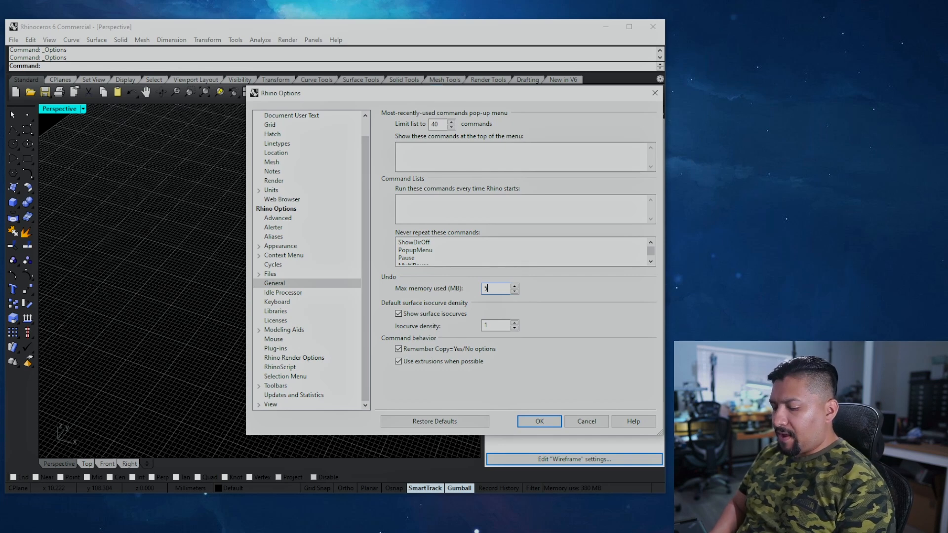
text(512)
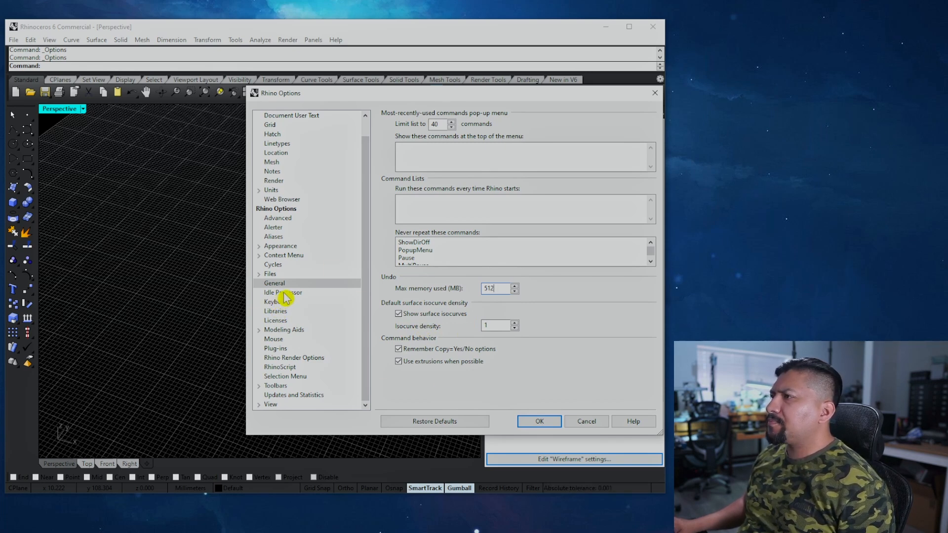
click(270, 405)
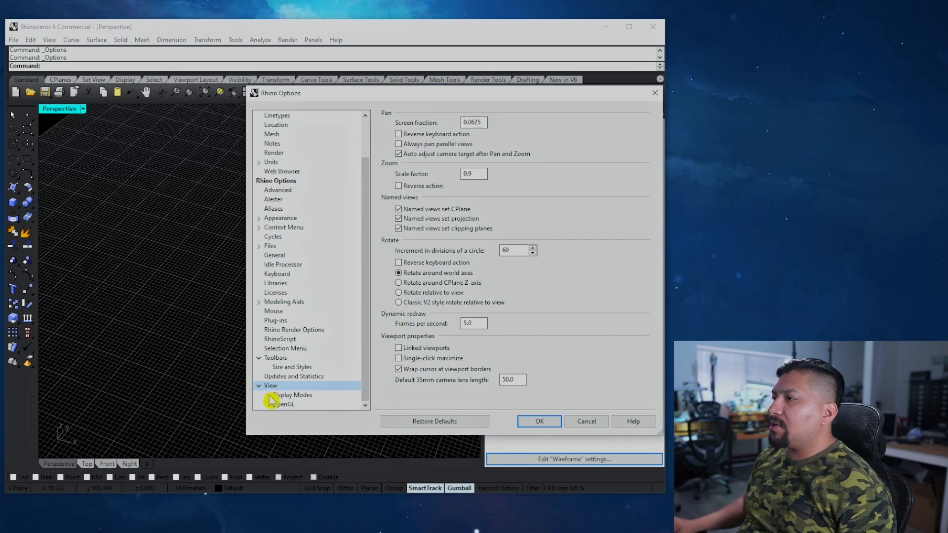
Step: Check the Wireframe display mode's curve width, then move to the Shaded mode settings
click(267, 395)
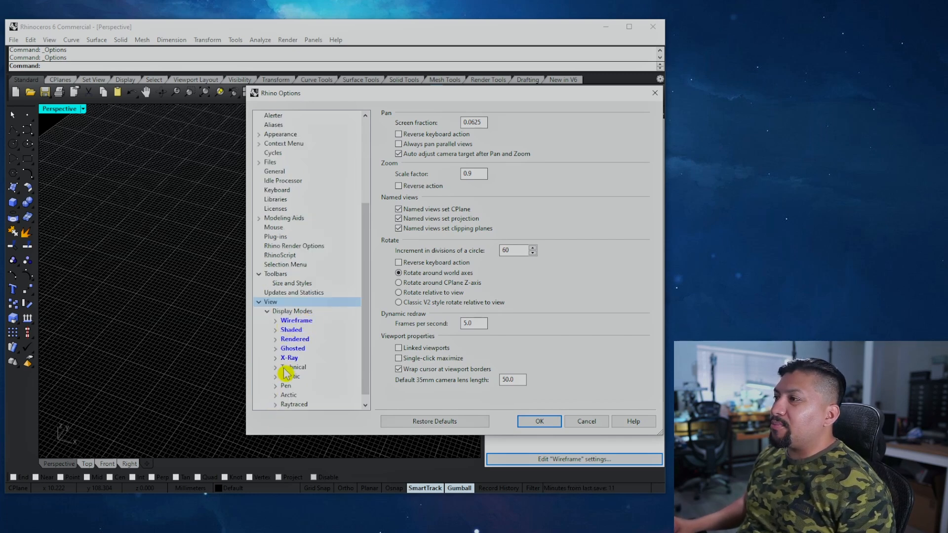
click(276, 321)
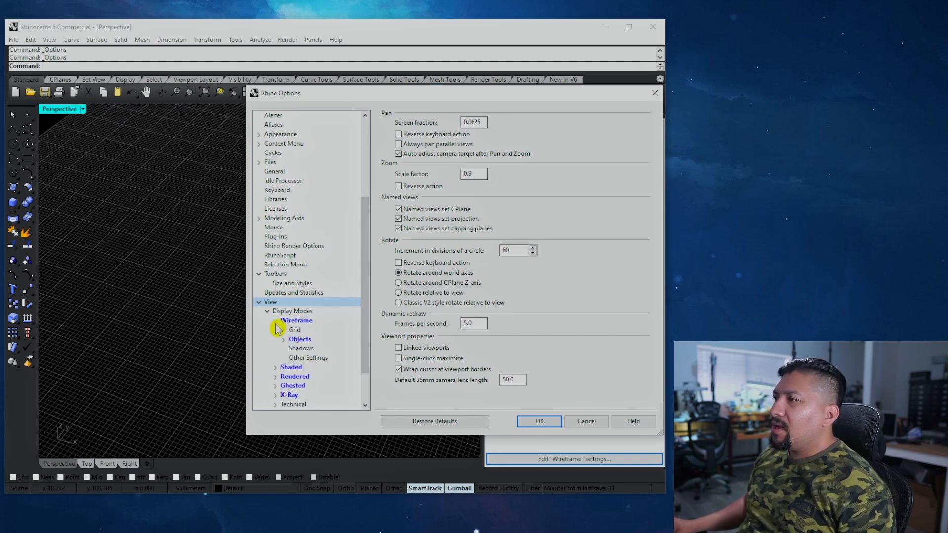
click(300, 342)
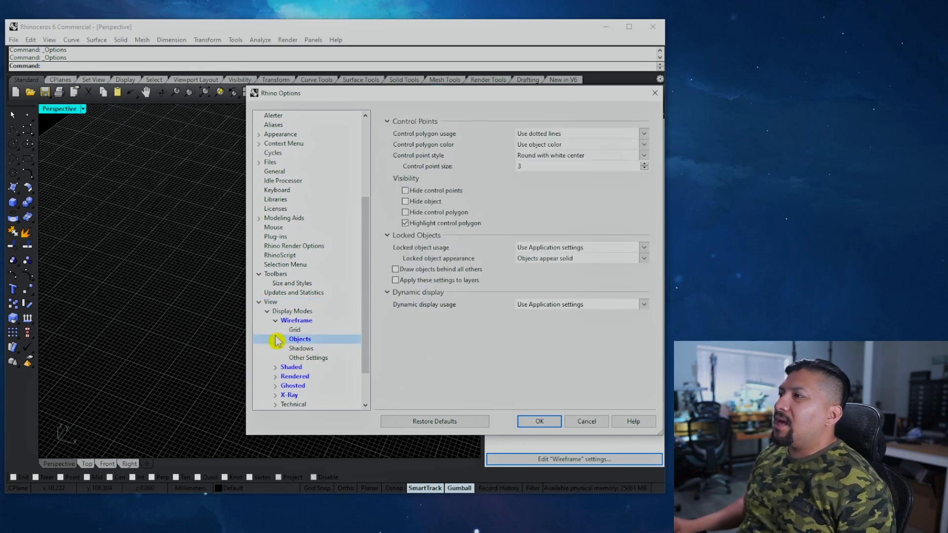
click(284, 340)
click(311, 358)
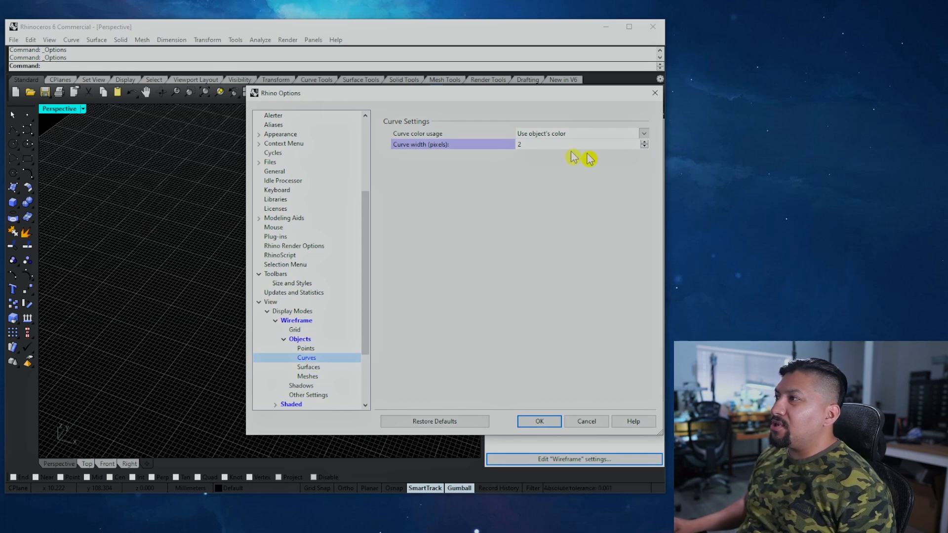
click(644, 147)
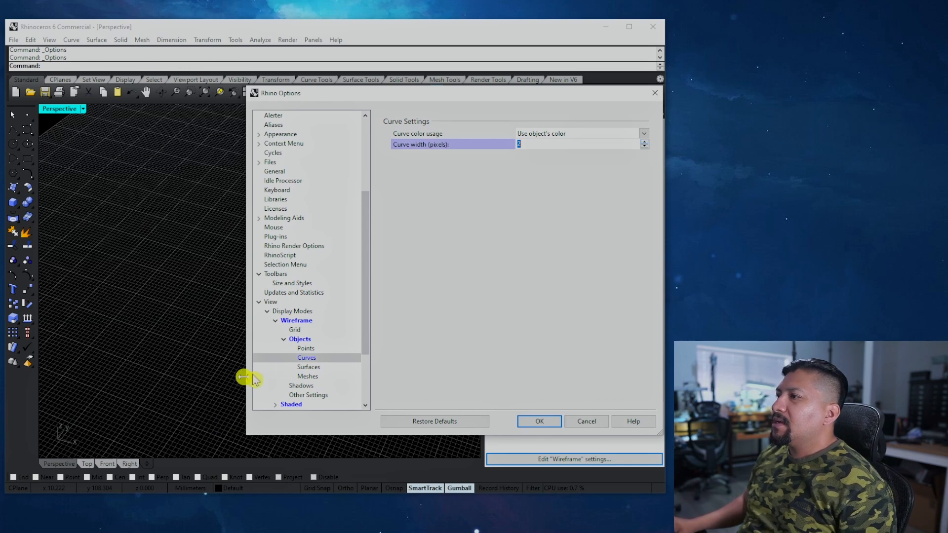
click(283, 338)
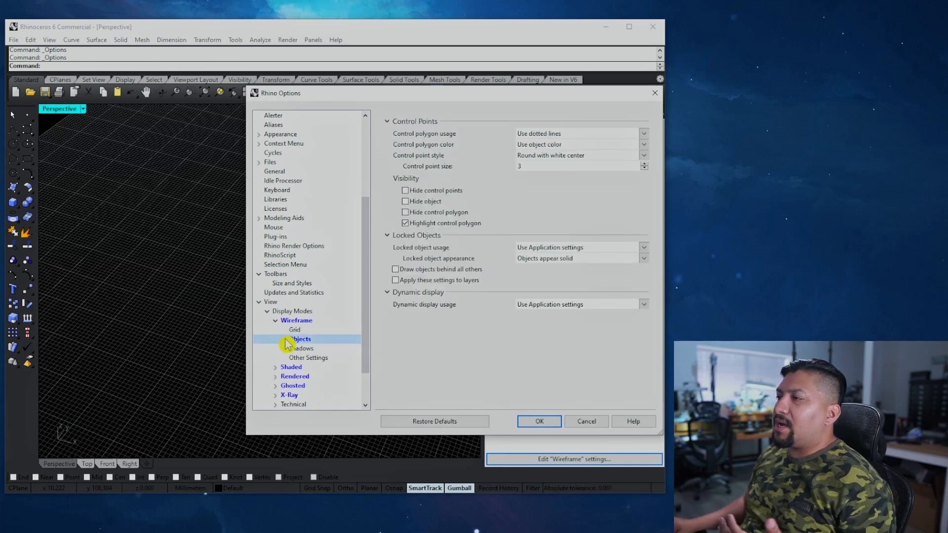
click(276, 320)
click(277, 330)
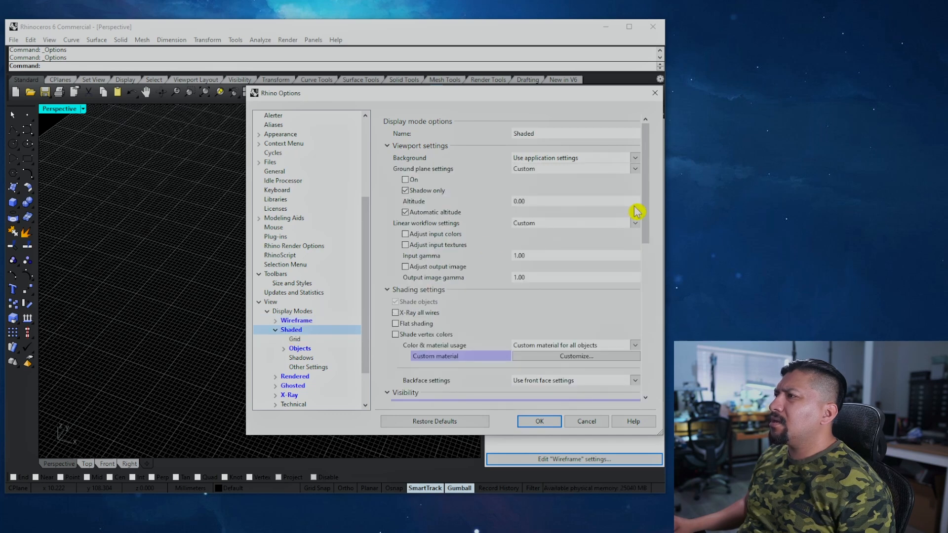
Step: In Shaded object settings, toggle shade-highlighting of selected surfaces and meshes off and back on
scroll(635, 211, down, 5)
click(276, 330)
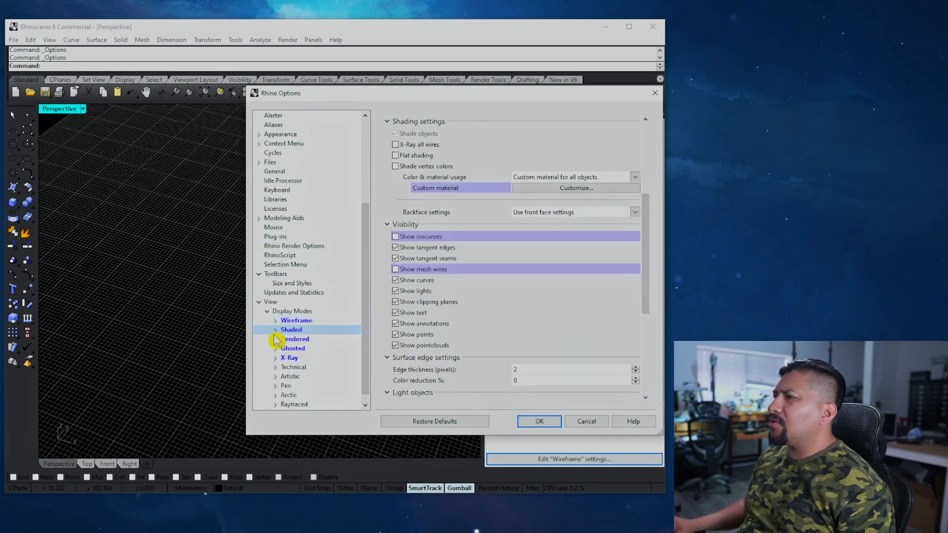
click(275, 330)
click(300, 349)
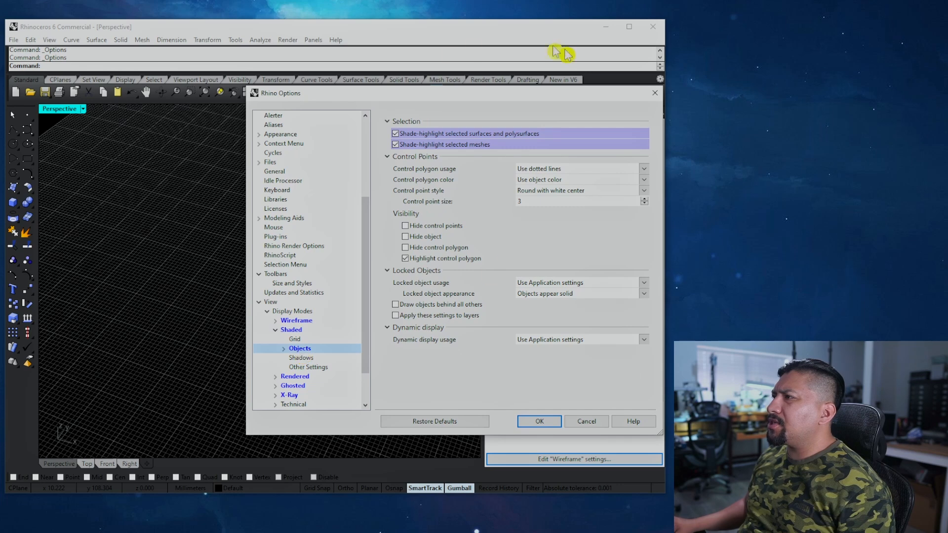
click(395, 133)
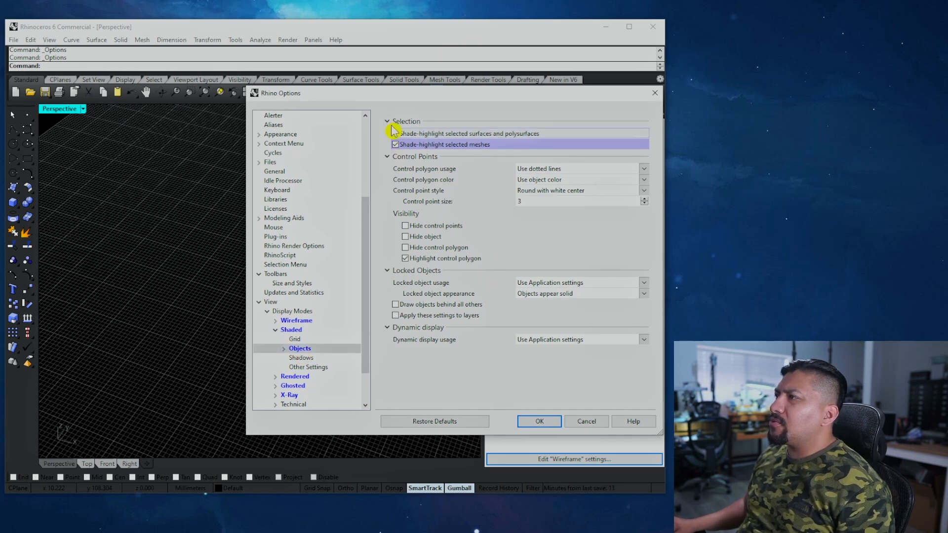
click(395, 134)
click(396, 145)
click(396, 145)
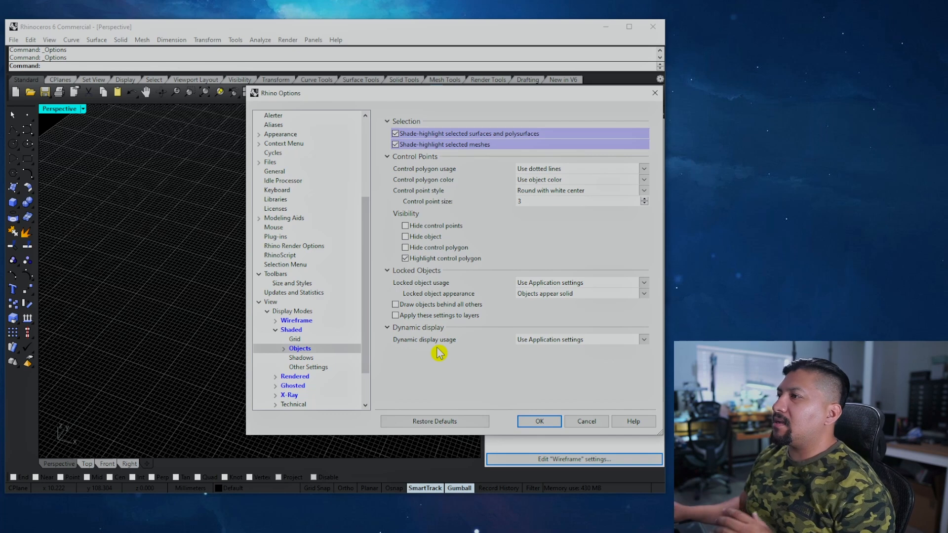
Step: Review Shaded curve settings, then browse the Rendered, Ghosted and X-Ray mode settings
click(284, 348)
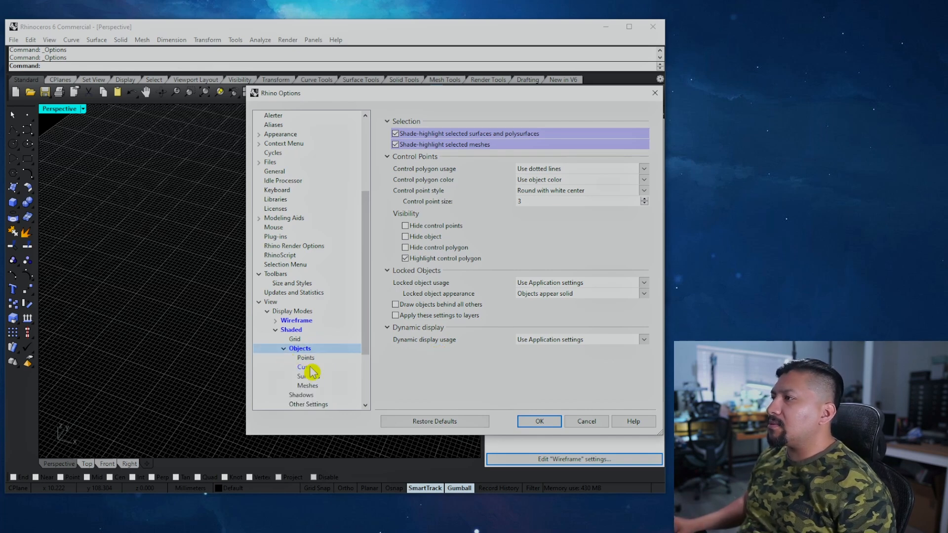
click(307, 368)
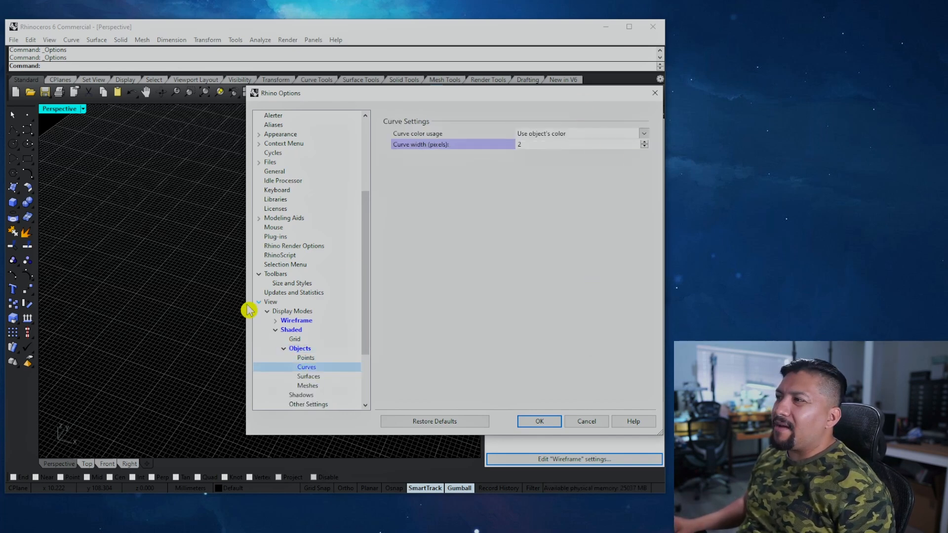
click(283, 349)
click(275, 330)
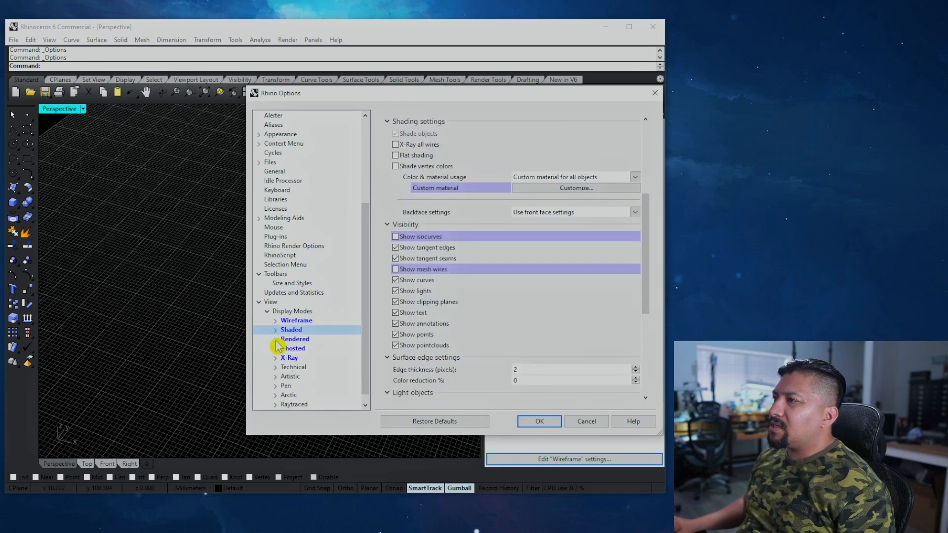
click(289, 339)
click(290, 349)
click(287, 359)
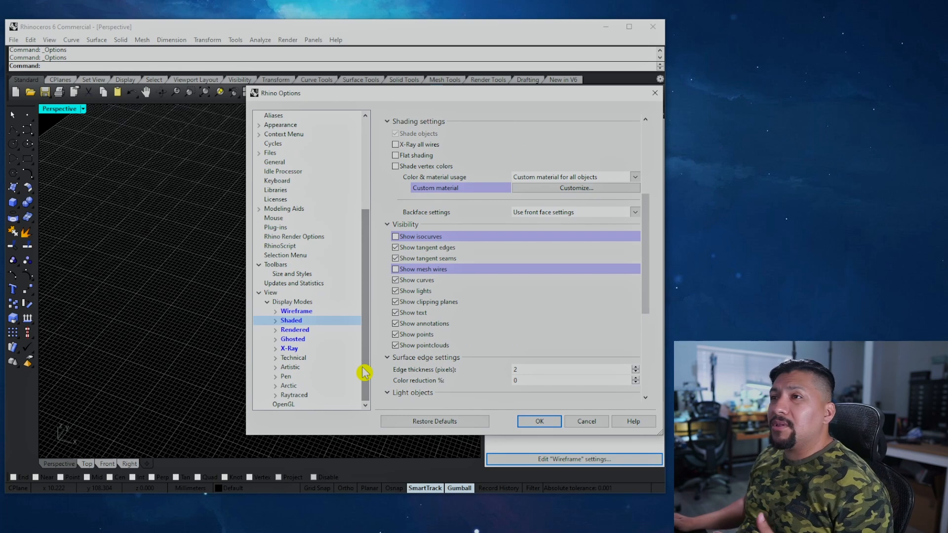
drag(364, 374, 376, 242)
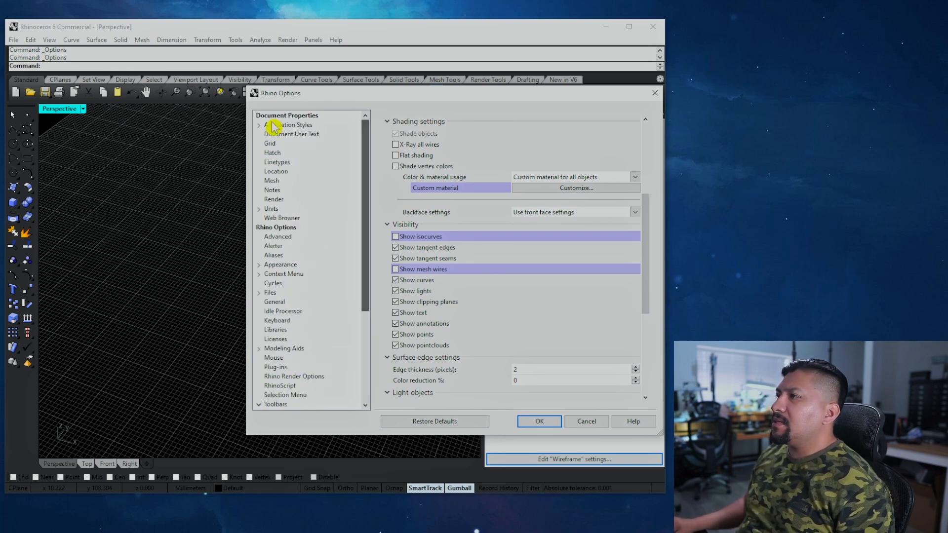
Step: Set the grid line count to 40 and apply the options
click(270, 143)
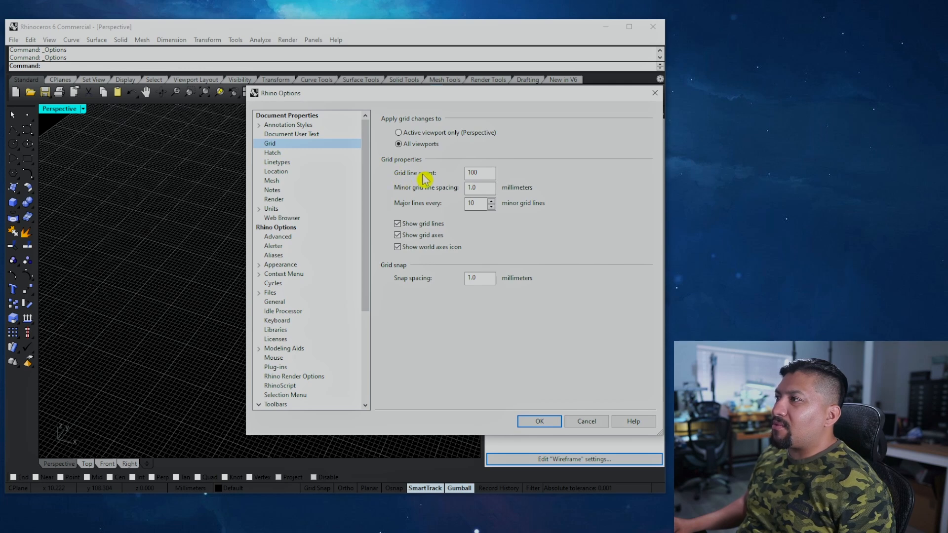
click(480, 174)
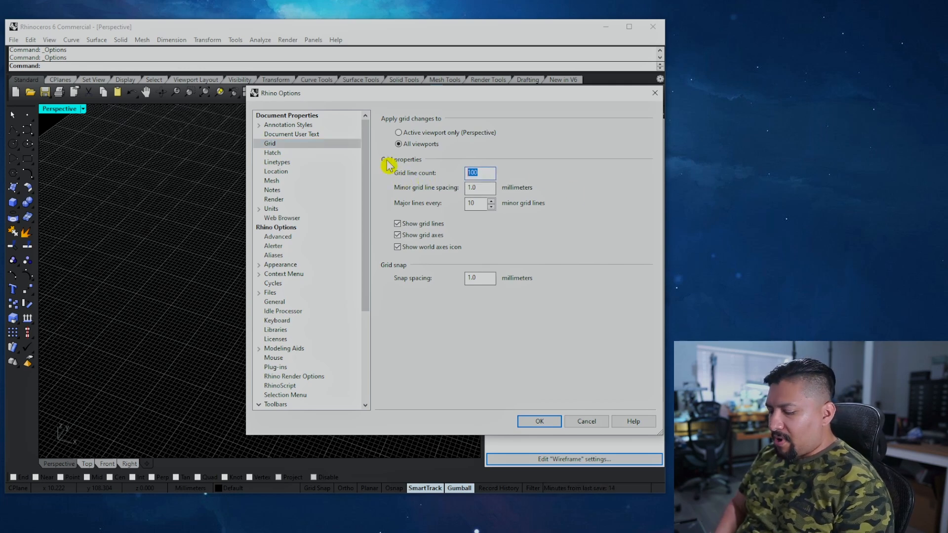
text(40)
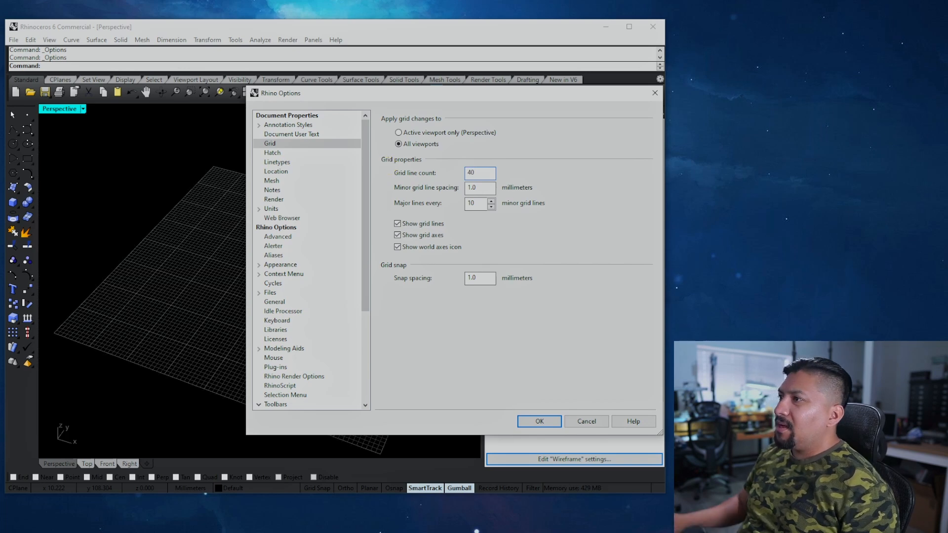
click(540, 421)
Step: Orbit the perspective view across the grid and switch to the four-viewport layout
right_drag(303, 345, 295, 247)
scroll(293, 243, up, 4)
scroll(261, 254, down, 5)
scroll(266, 252, up, 5)
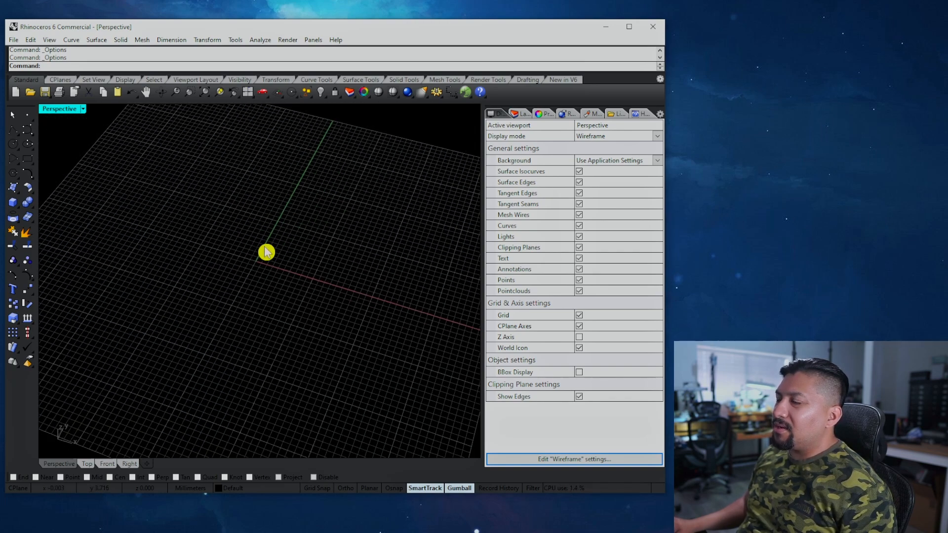
scroll(265, 254, down, 5)
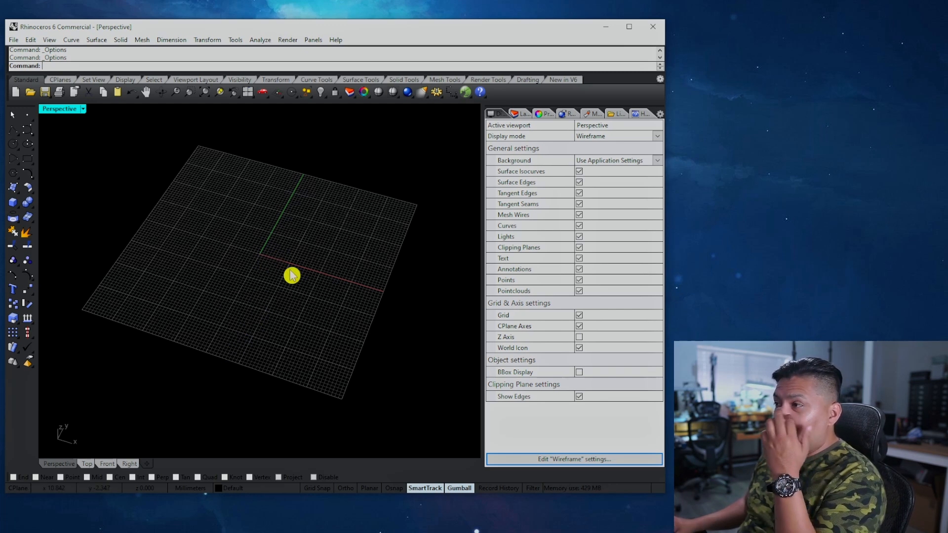
right_drag(294, 303, 292, 277)
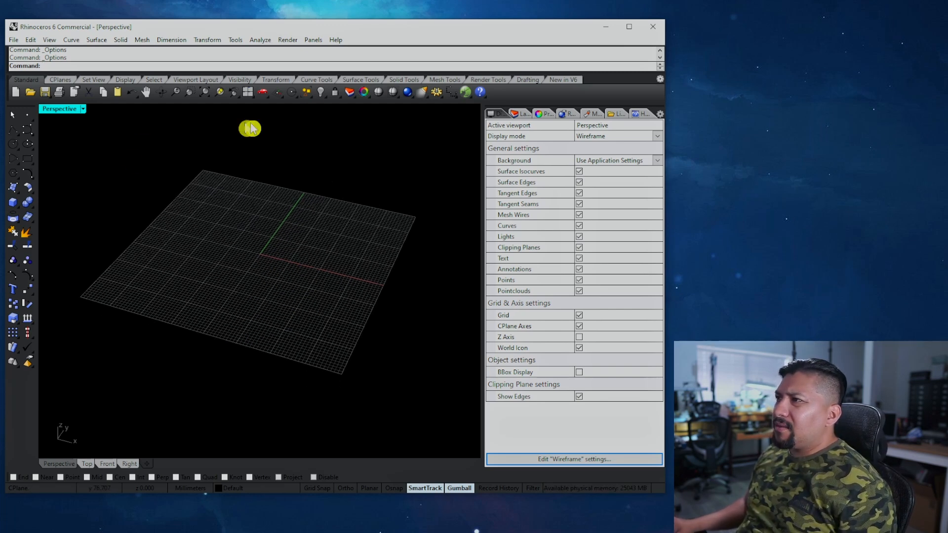
click(248, 92)
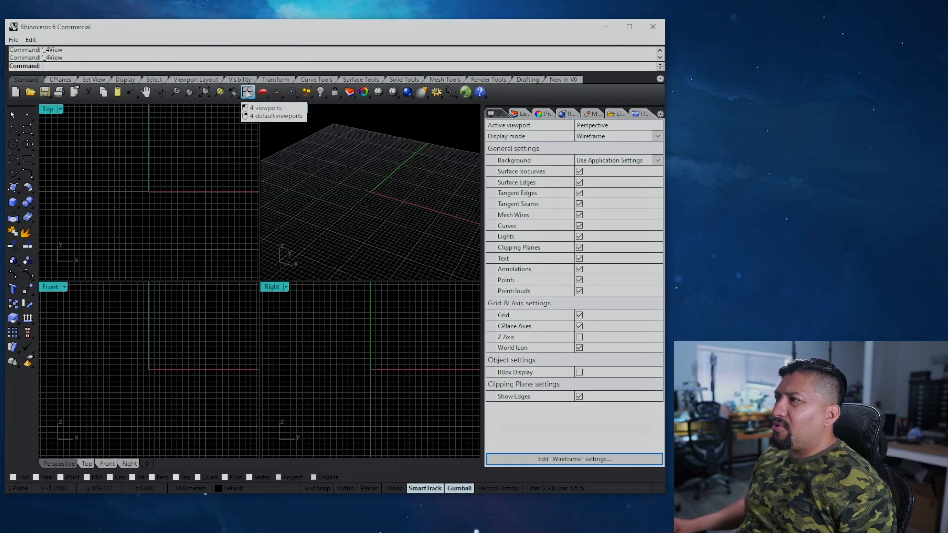
Step: Try a 20-line grid, then reset the four-viewport layout
click(438, 91)
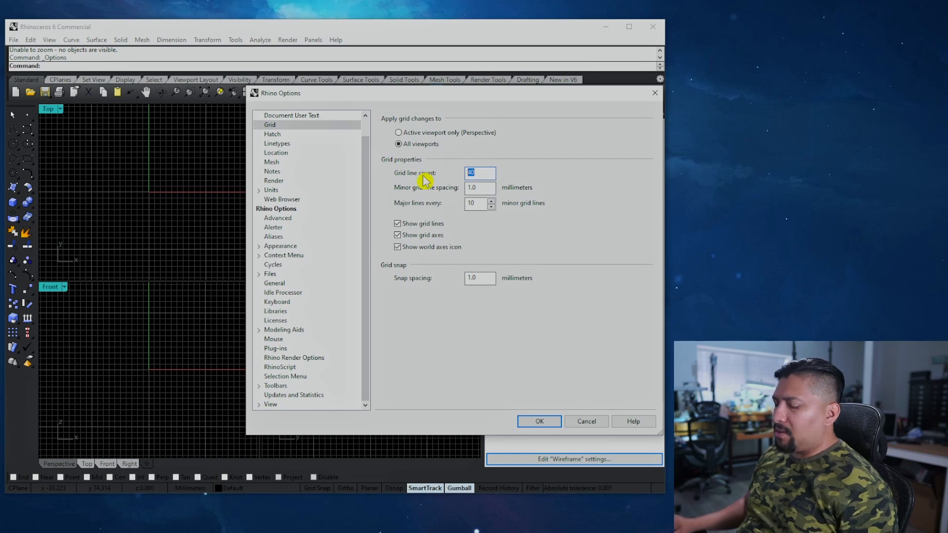
text(20)
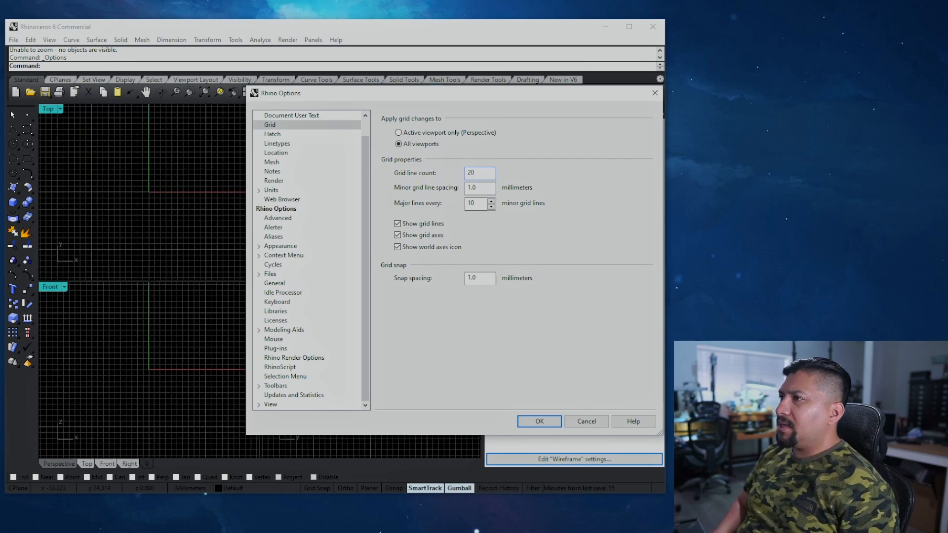
key(Return)
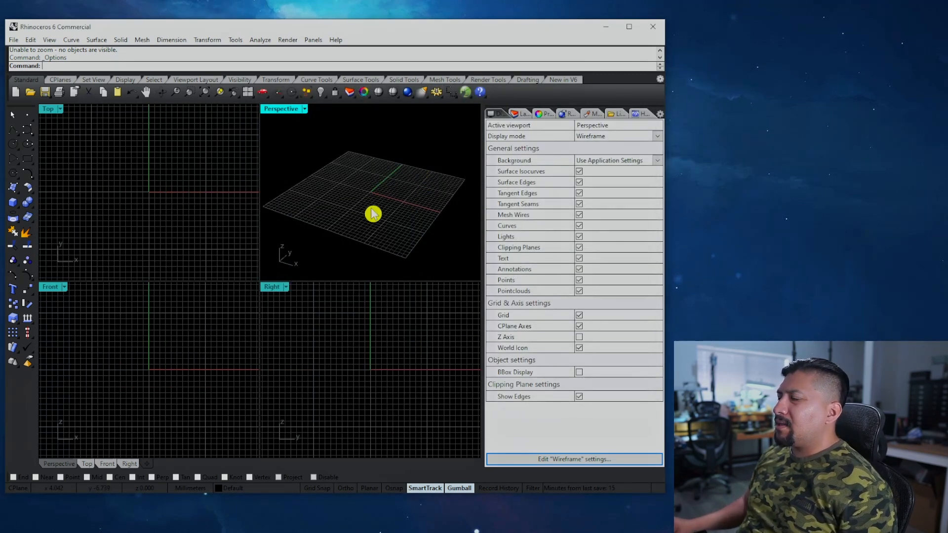
click(248, 91)
click(248, 93)
right_drag(354, 186, 352, 226)
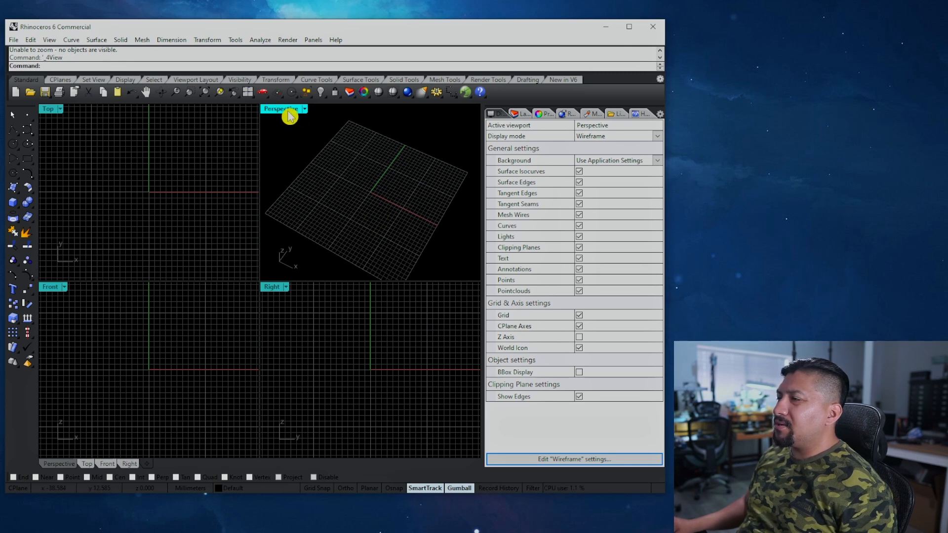
Step: Set the grid line count to 30 and orbit the perspective to an angled grid view
click(437, 92)
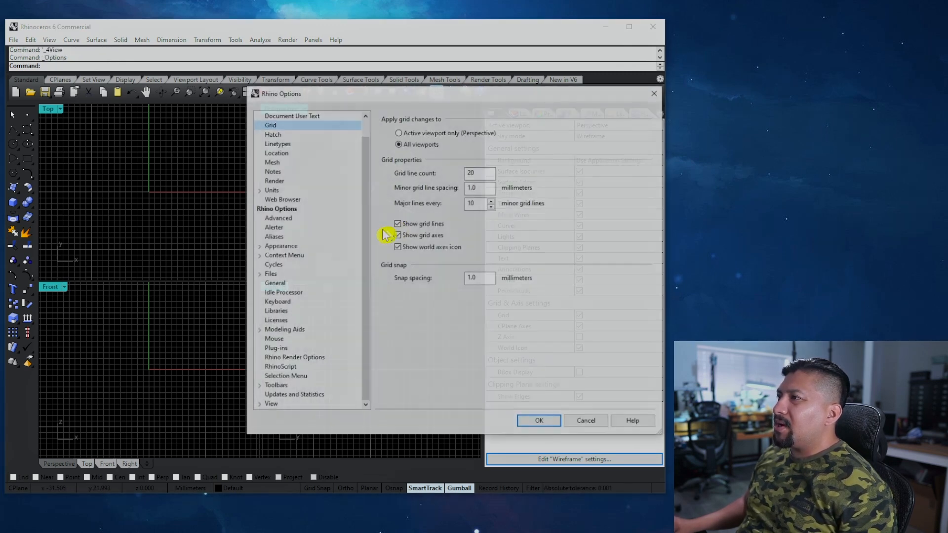
drag(480, 172, 397, 179)
text(30)
key(Return)
right_drag(364, 169, 393, 190)
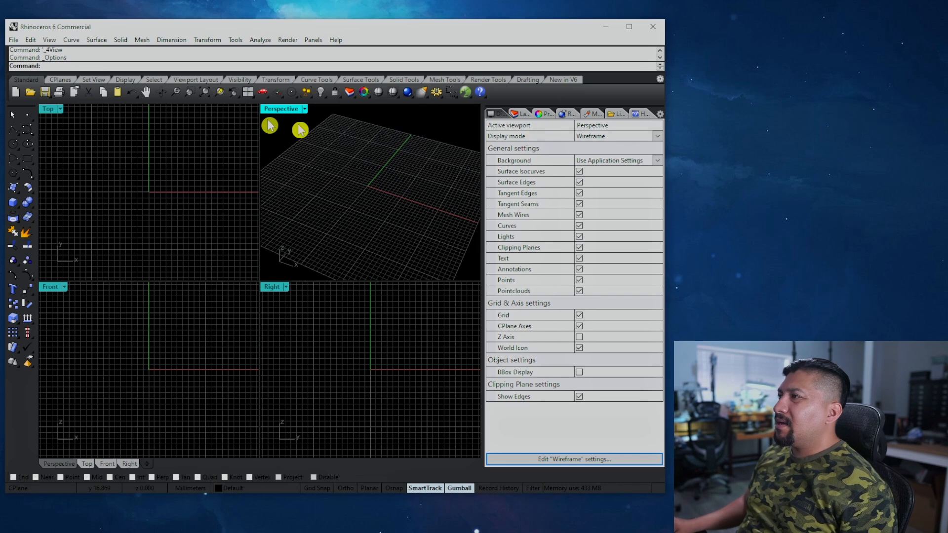
right_drag(356, 143, 383, 151)
right_drag(398, 216, 364, 212)
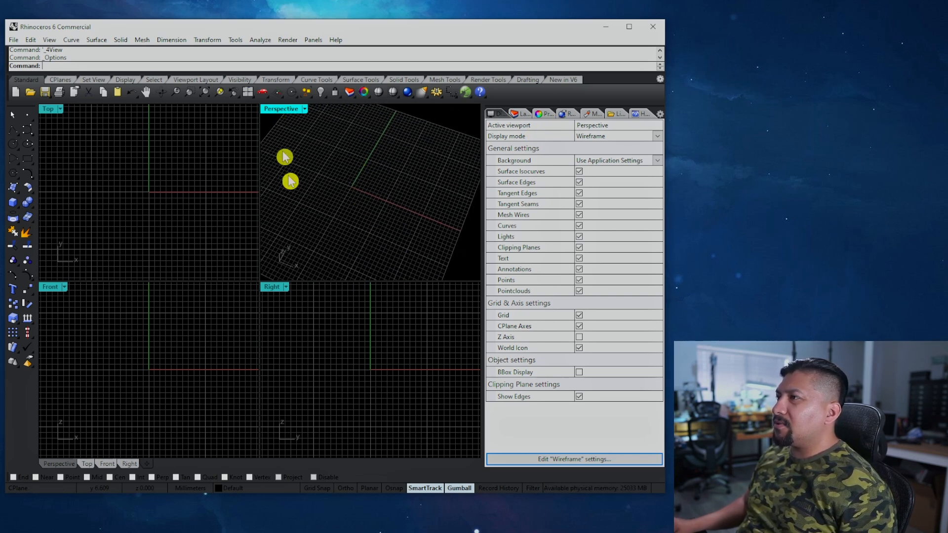
click(424, 93)
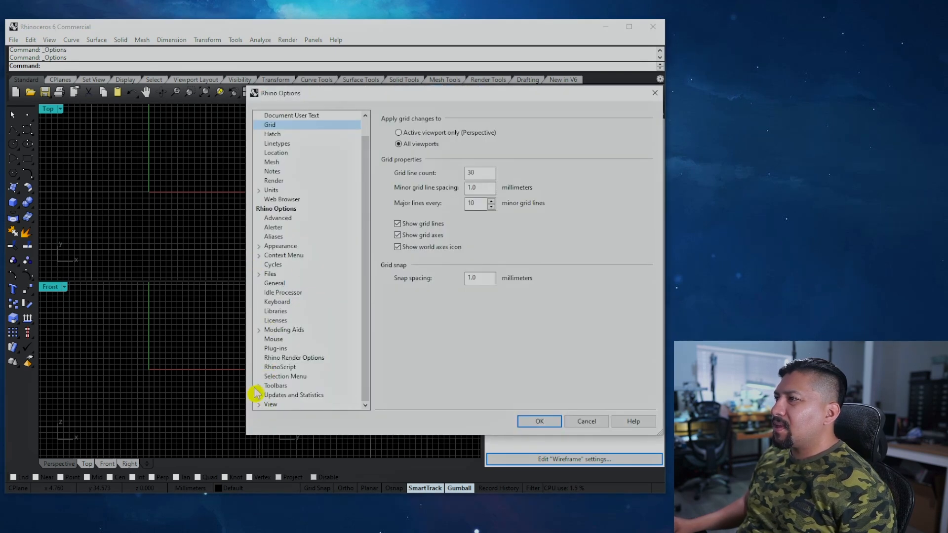
Step: Darken major grid lines to RGB 63 and minor grid lines to RGB 28, then apply
click(258, 247)
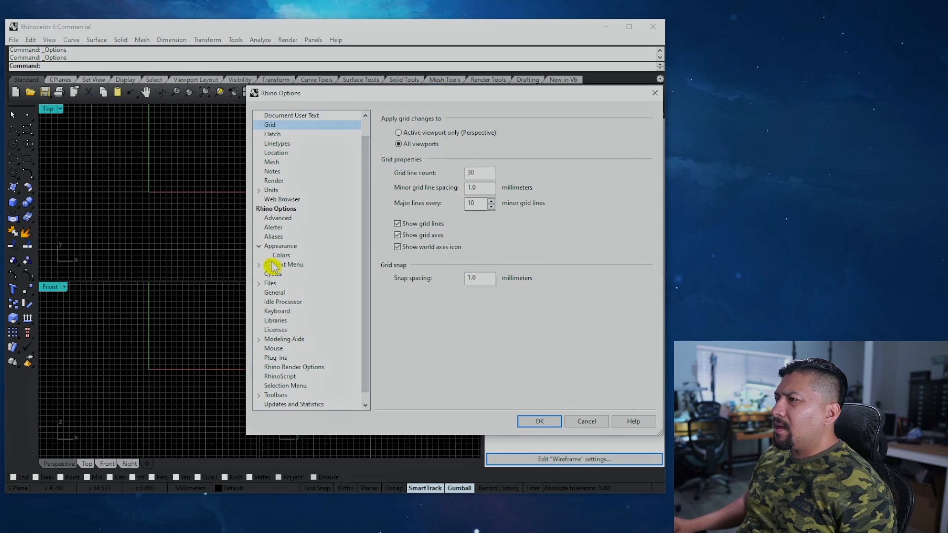
click(279, 255)
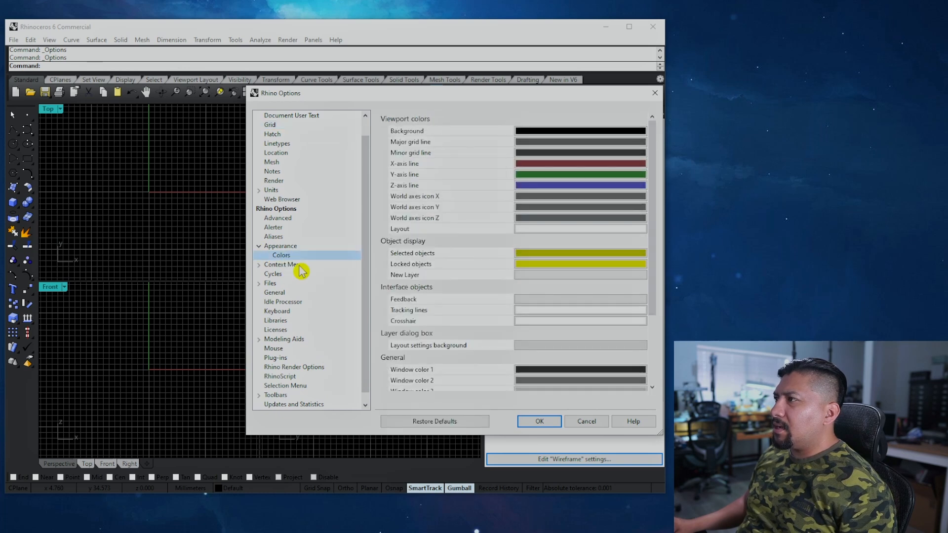
click(571, 148)
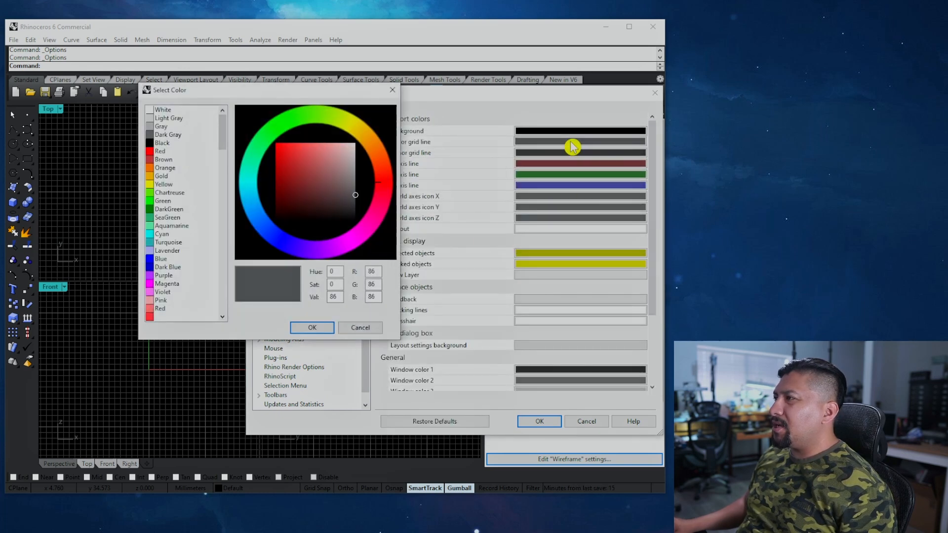
click(355, 203)
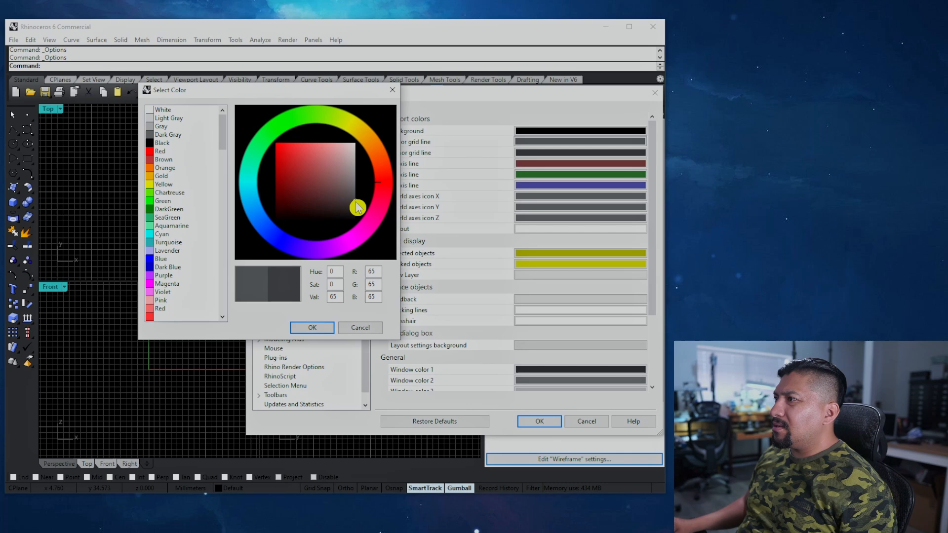
click(311, 328)
click(543, 154)
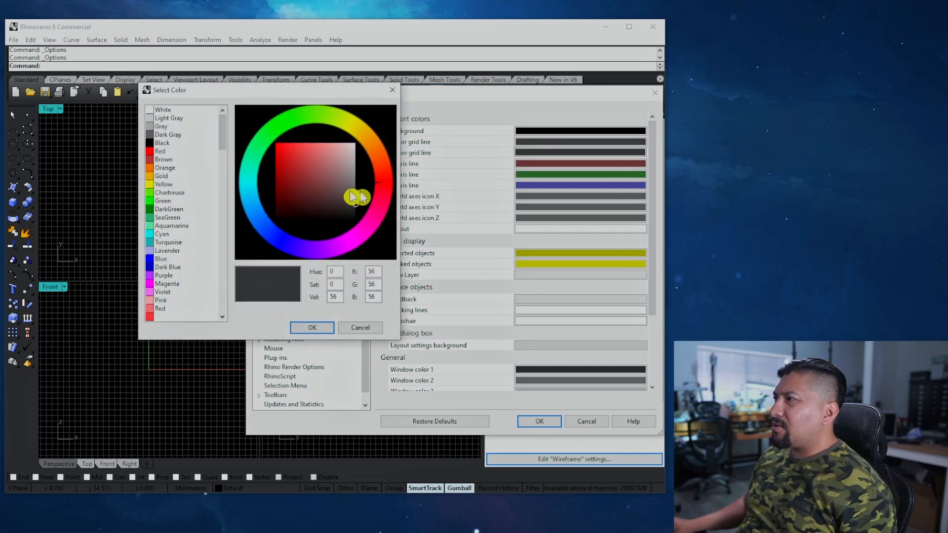
drag(361, 211, 360, 217)
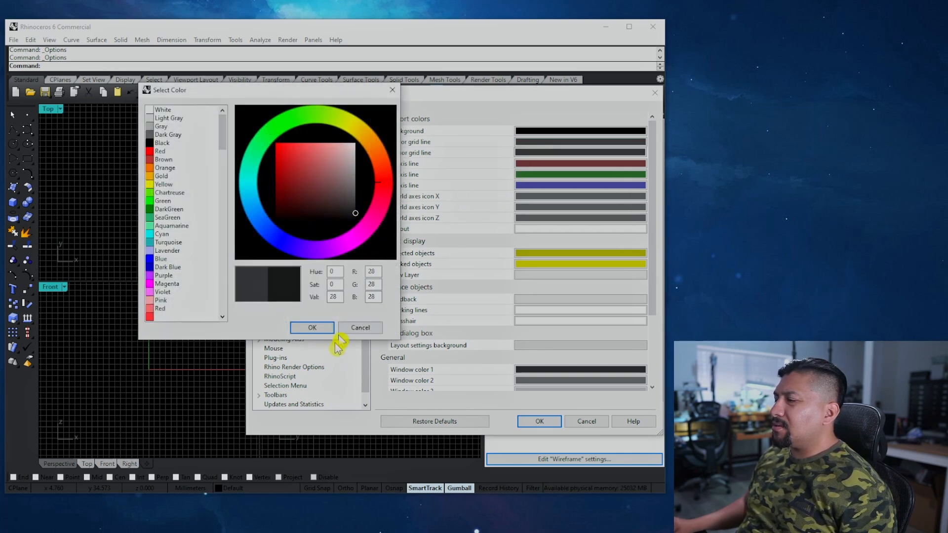
click(312, 328)
click(539, 421)
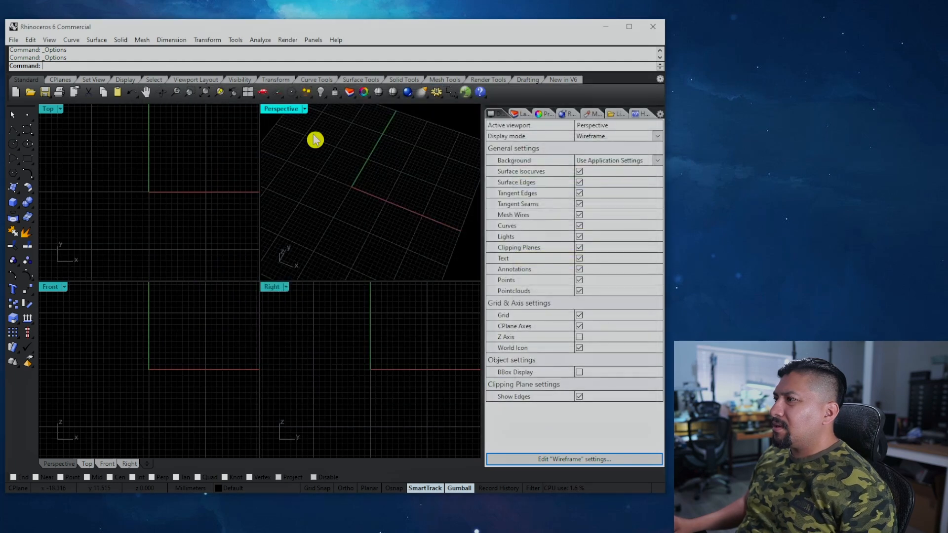
Step: Maximize the Perspective viewport and orbit it to a new angle
double_click(275, 109)
right_drag(212, 311, 276, 265)
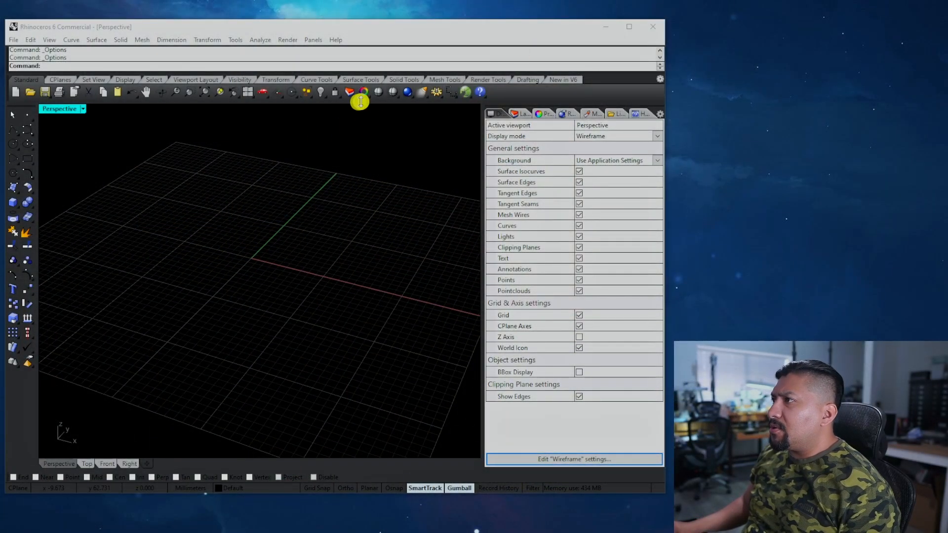
Step: Reset all colours to their defaults and edit the grid line count, then apply
click(436, 92)
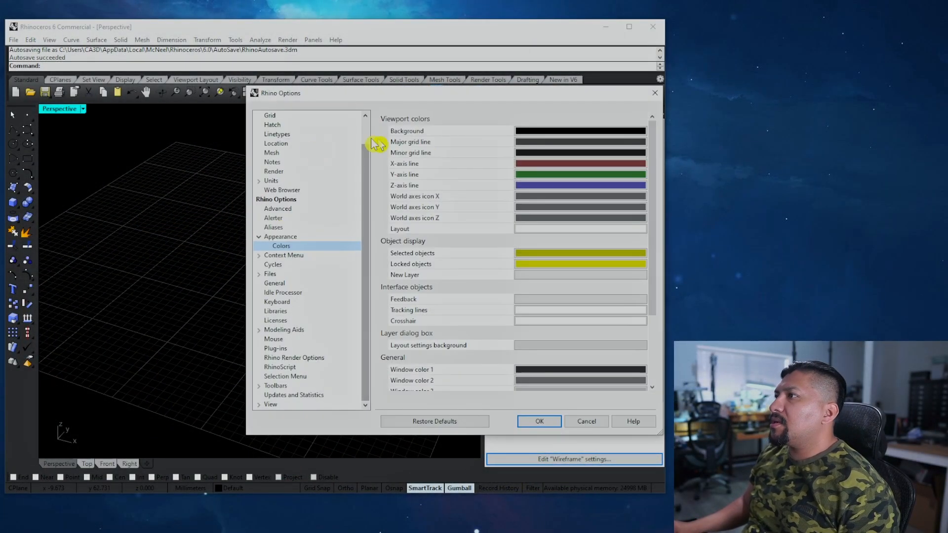
click(428, 424)
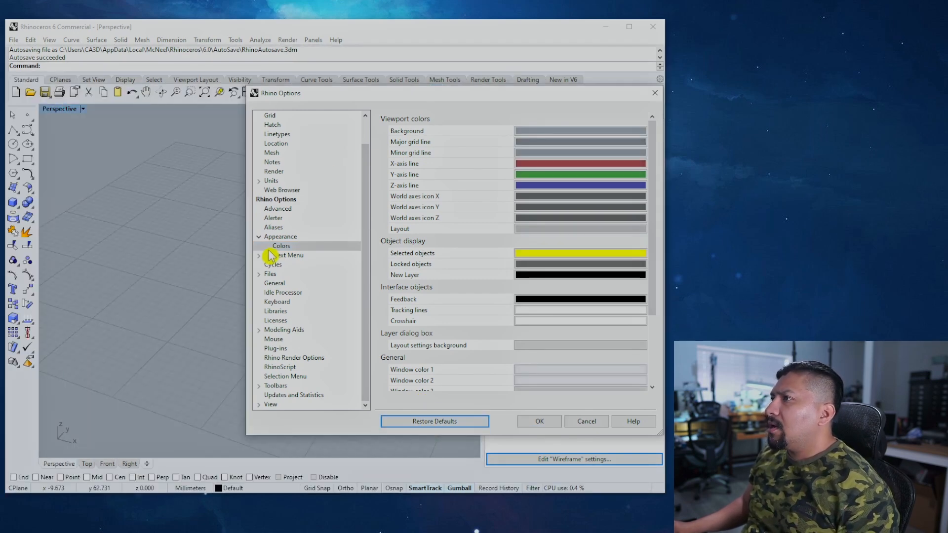
scroll(266, 257, up, 1)
click(271, 143)
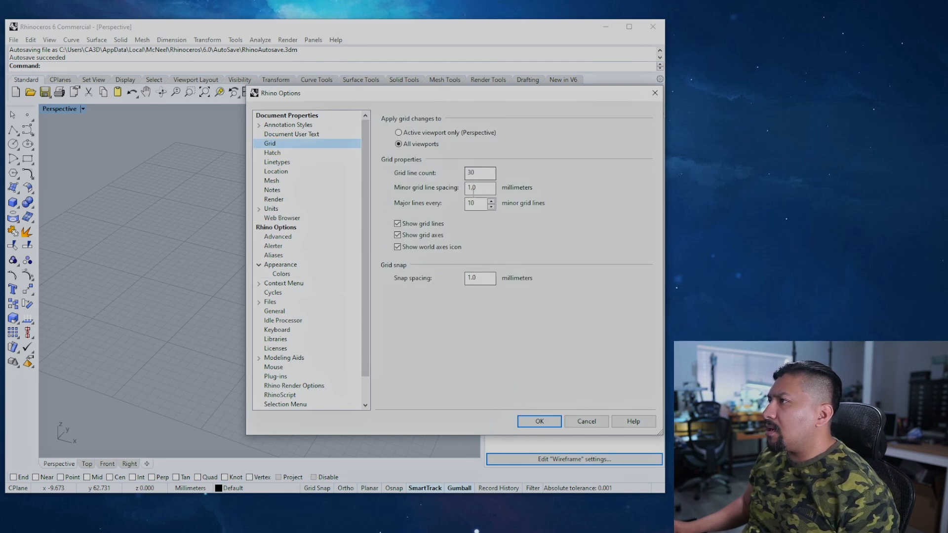
double_click(472, 172)
text(1)
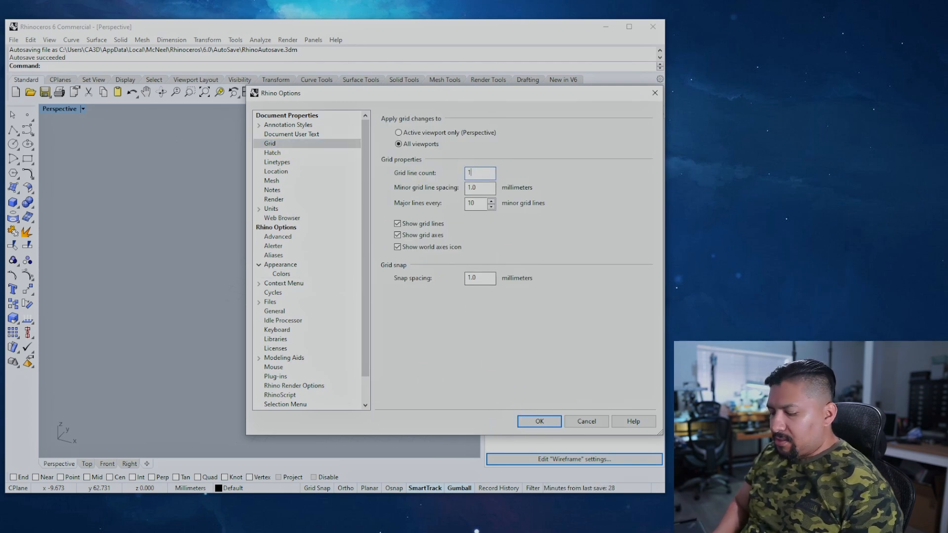
scroll(316, 326, down, 1)
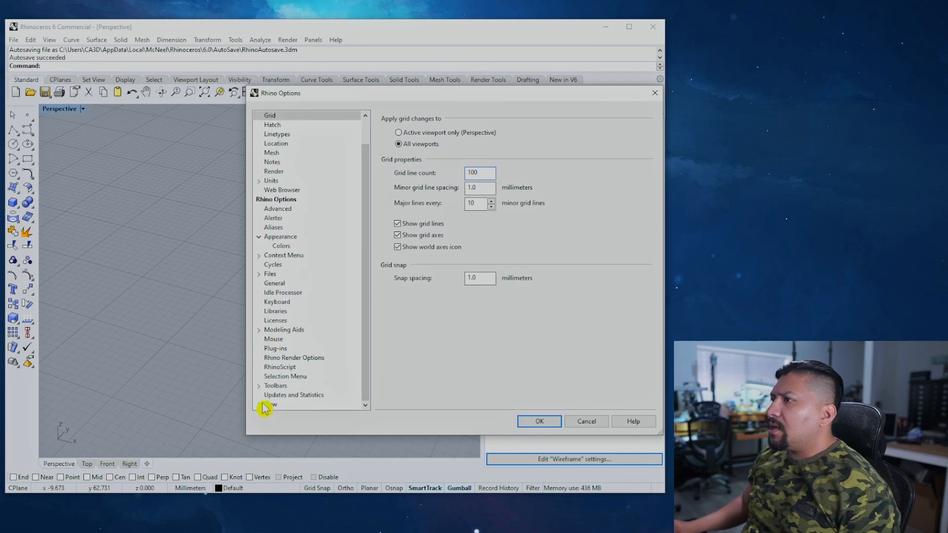
click(539, 421)
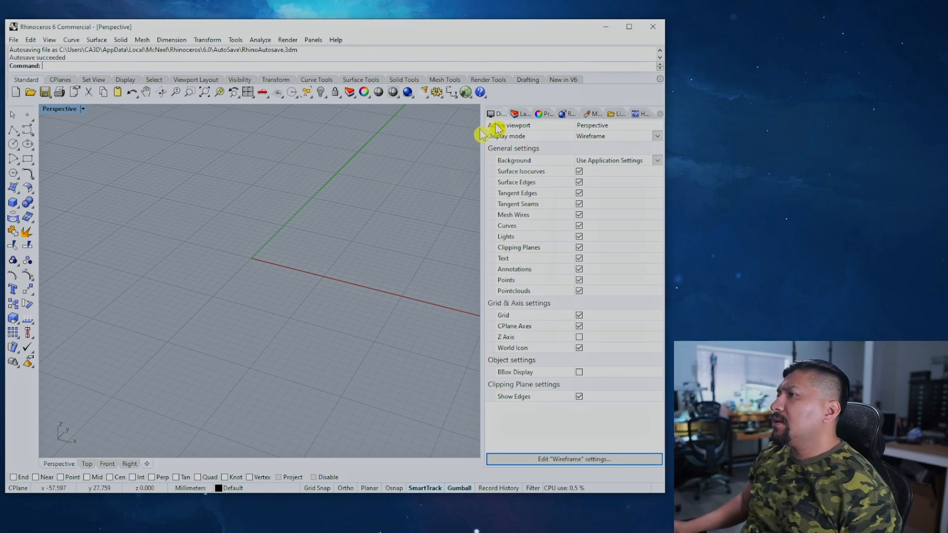
Step: Set the grid line count to 30 for all viewports
click(436, 92)
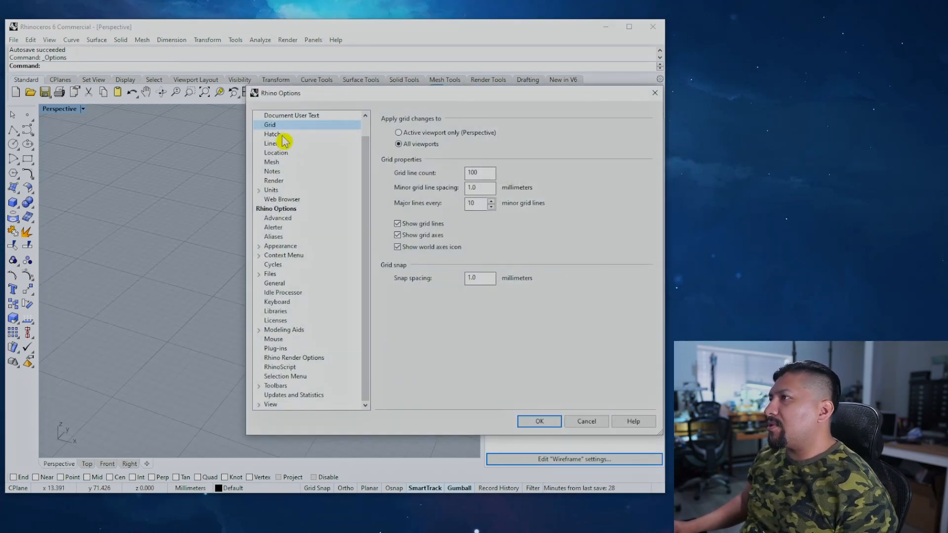
scroll(274, 140, up, 1)
drag(486, 173, 413, 186)
text(30)
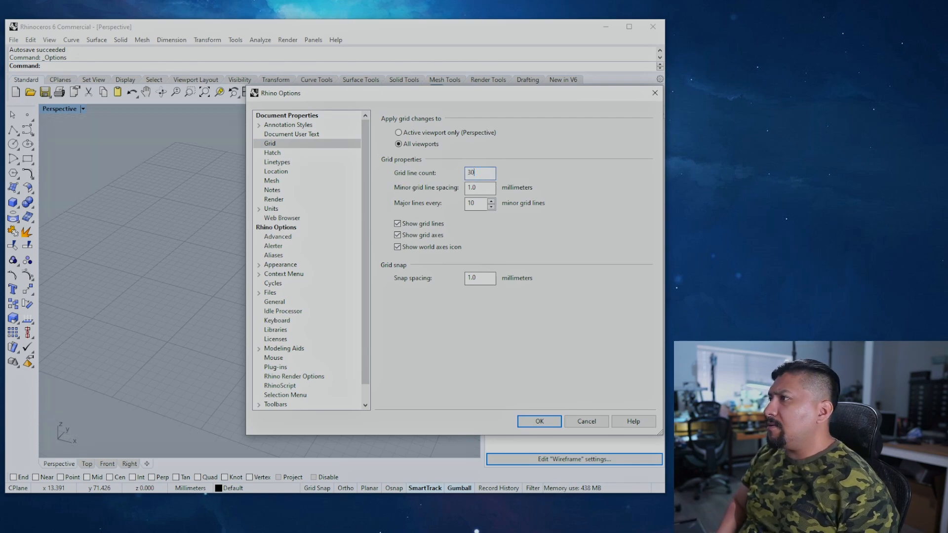
key(Return)
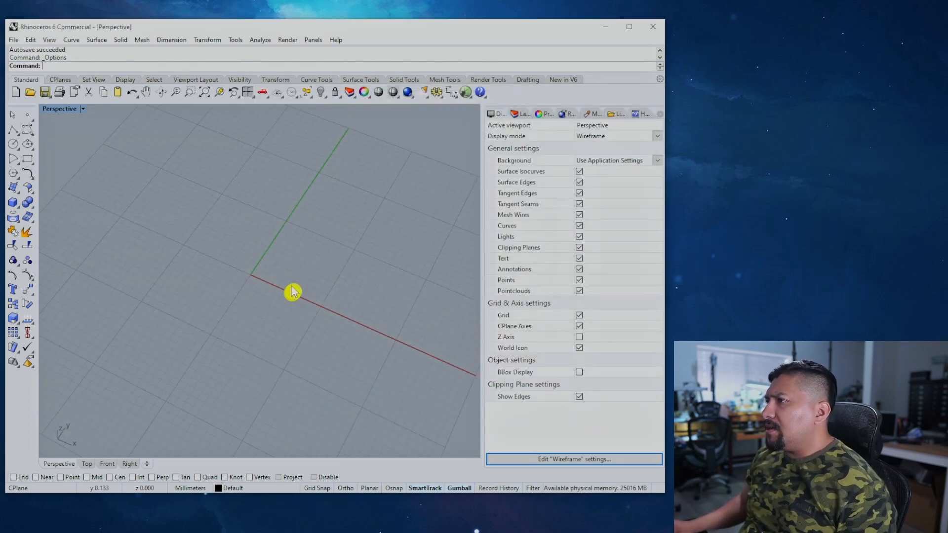
click(433, 93)
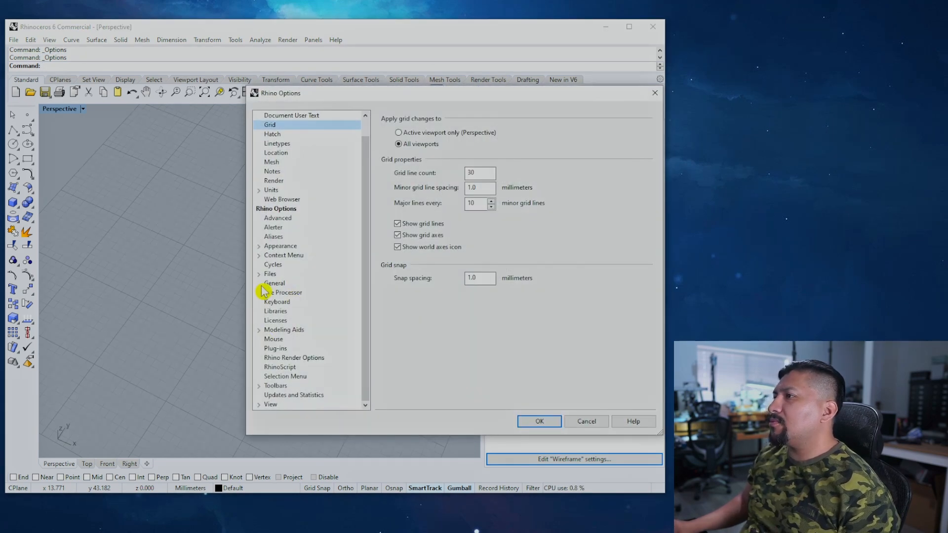
Step: Set the viewport Background colour to White under Appearance > Colors
click(259, 247)
click(280, 256)
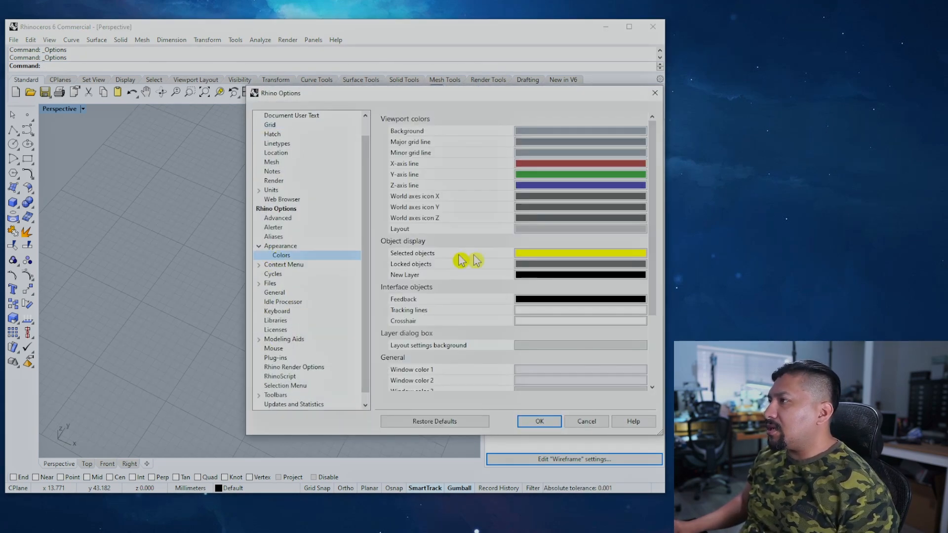
click(527, 132)
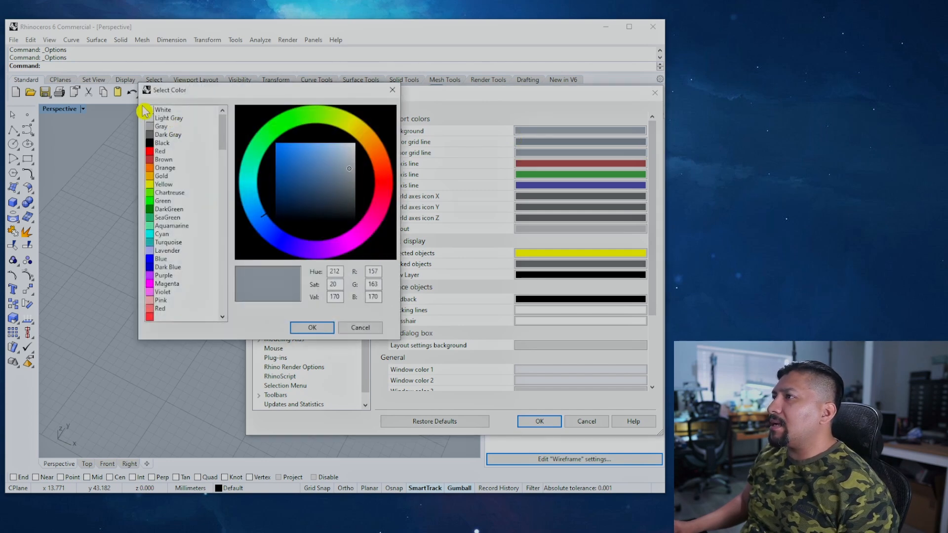
click(158, 109)
click(306, 328)
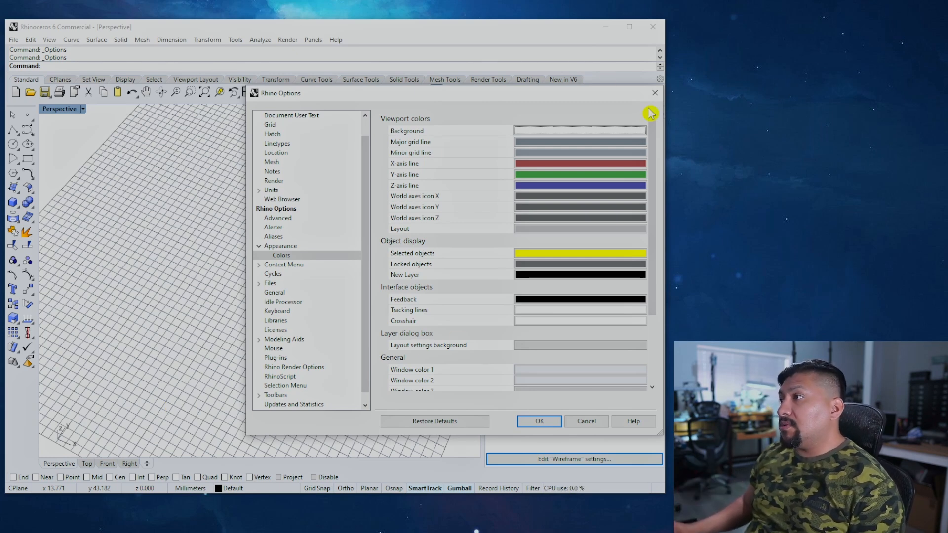
Step: Set the major grid lines to Gray and the minor grid lines to Light Gray
click(576, 143)
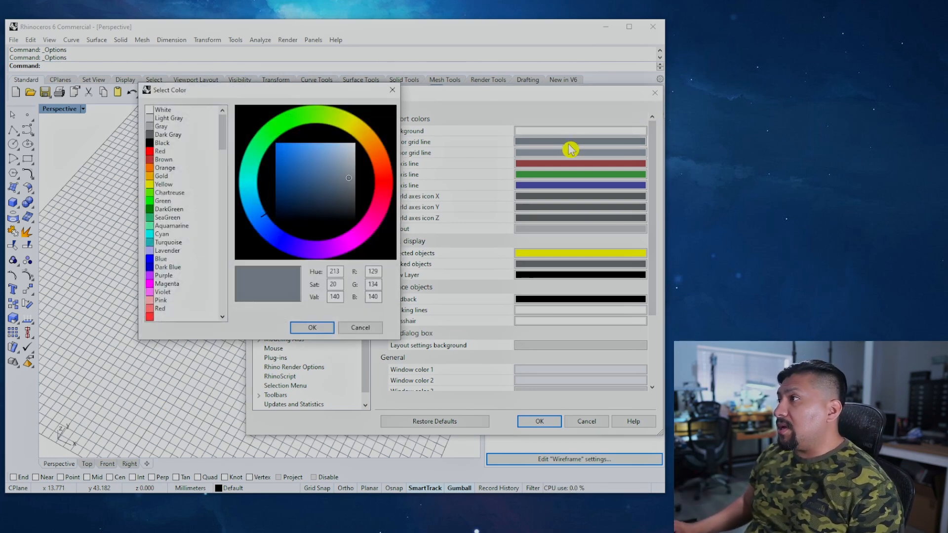
click(149, 128)
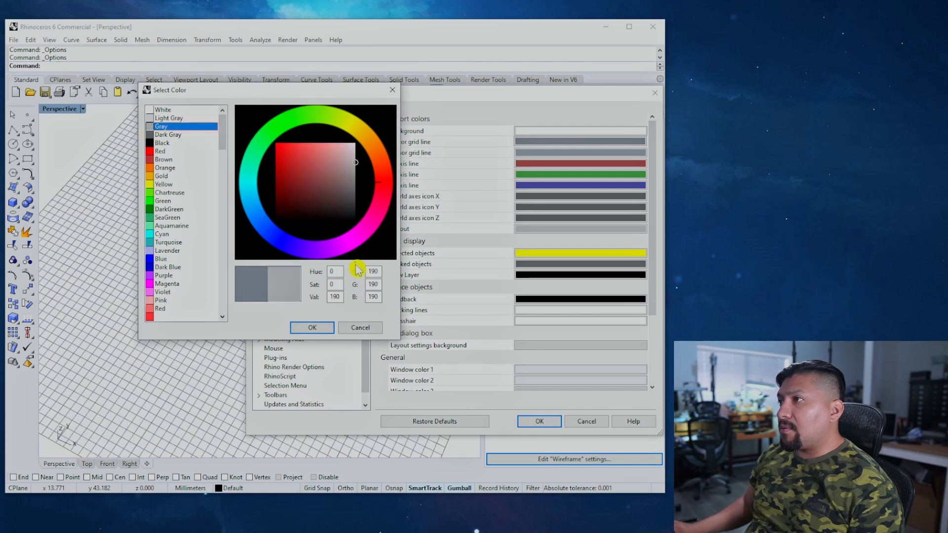
click(310, 327)
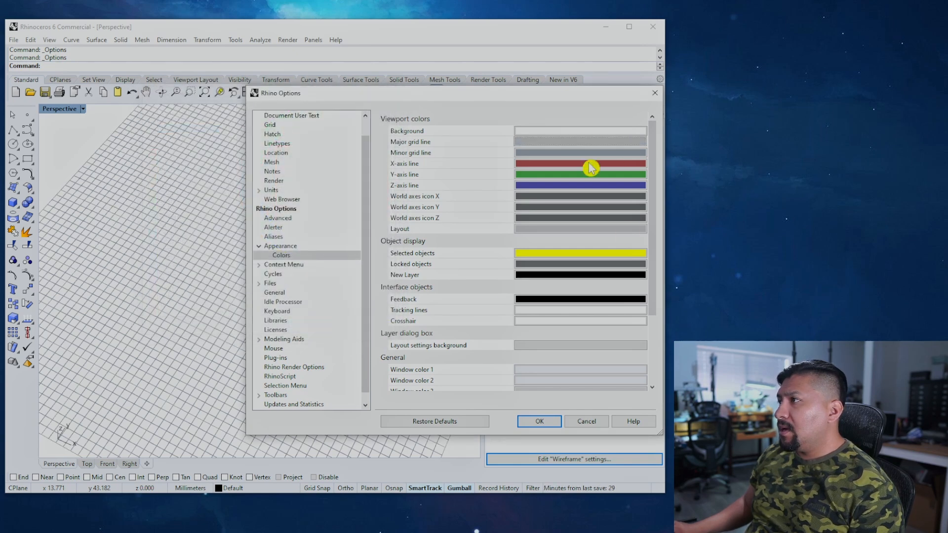
click(546, 153)
click(163, 119)
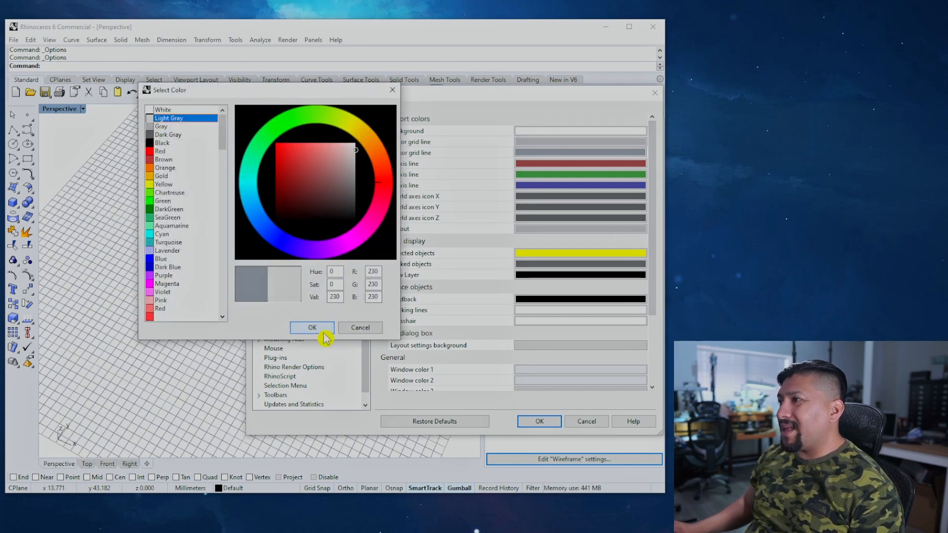
click(326, 329)
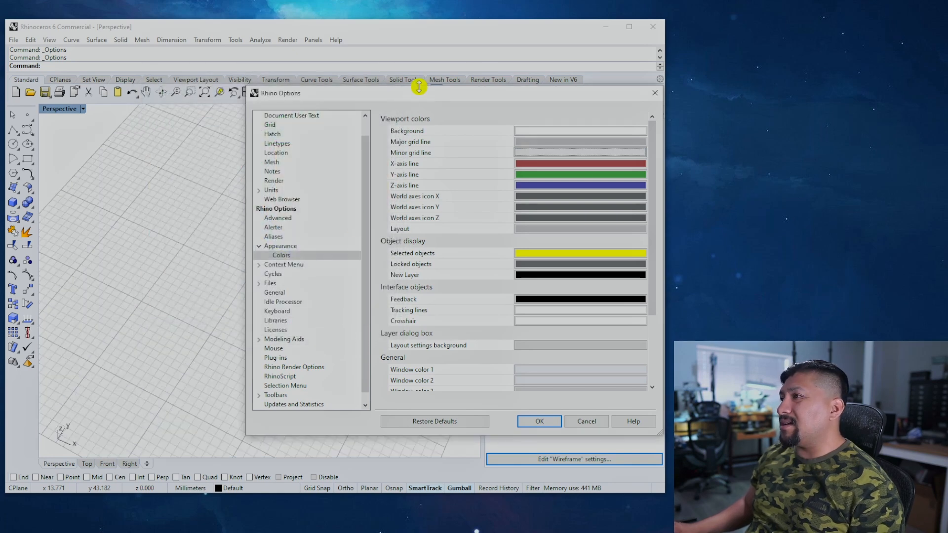
Step: Lighten the X-axis red to RGB 180,100,100 and the Y-axis green to 119,184,119, then apply
click(526, 164)
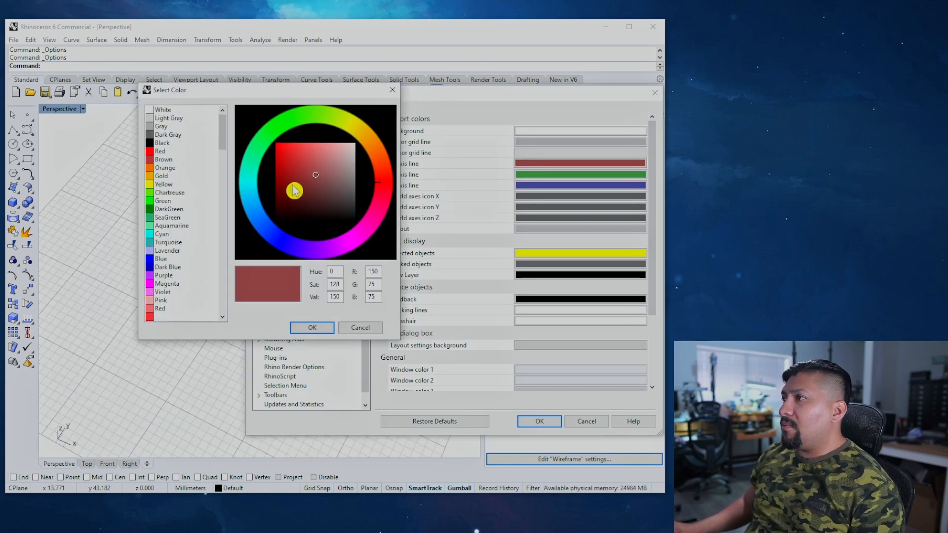
click(318, 166)
drag(321, 170, 322, 172)
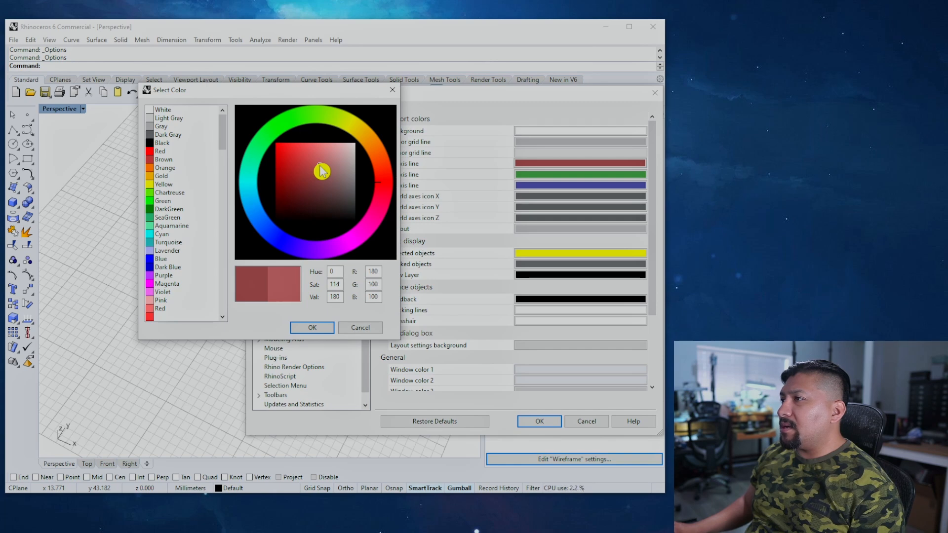
click(311, 328)
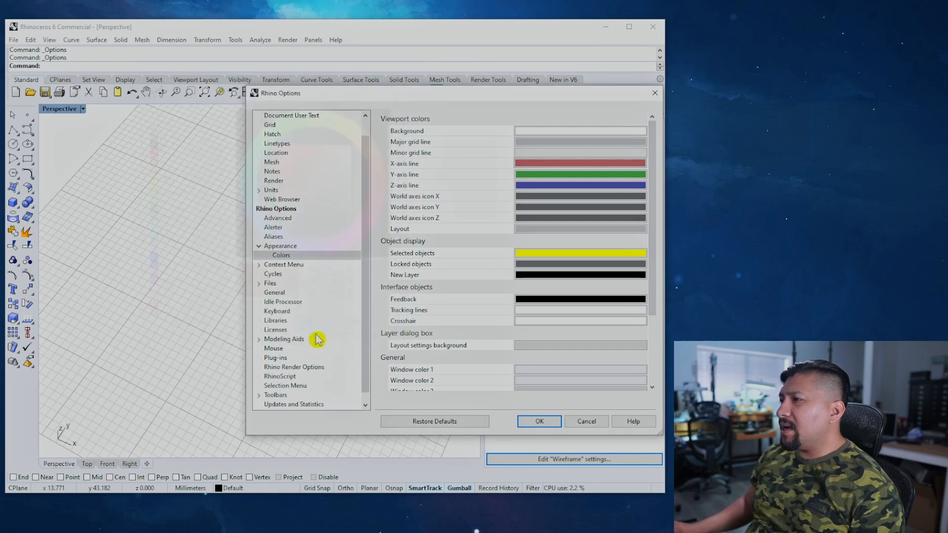
click(536, 176)
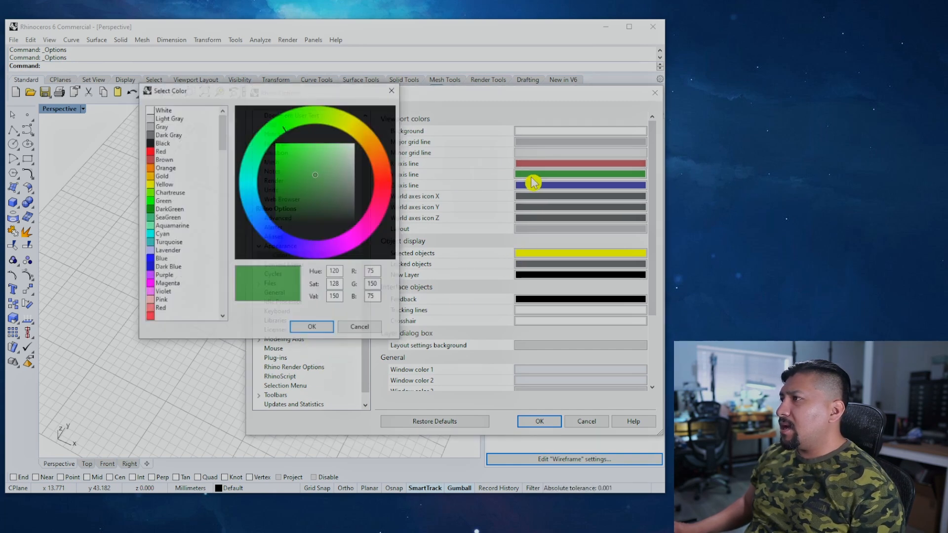
mouse_move(318, 183)
mouse_down()
mouse_move(317, 163)
mouse_move(329, 171)
mouse_up()
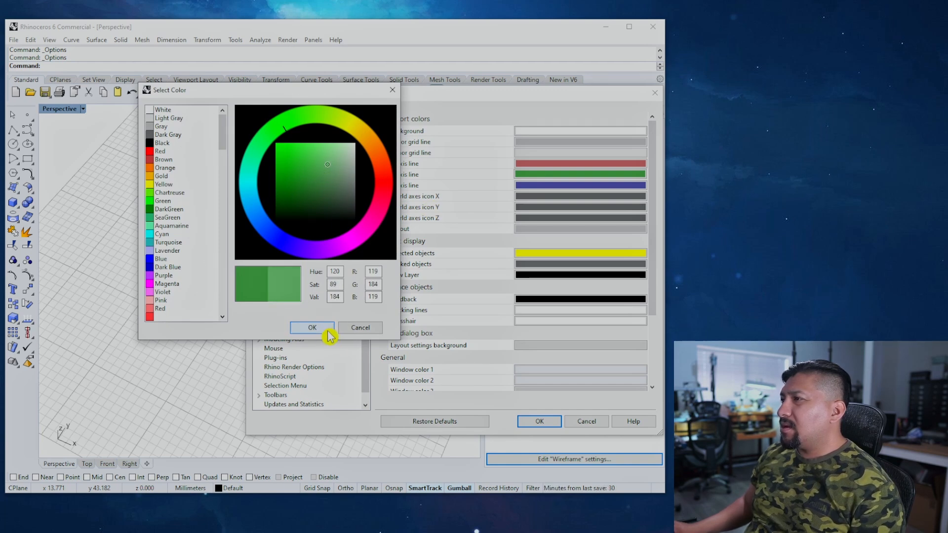
click(325, 328)
click(531, 421)
right_drag(304, 358, 420, 227)
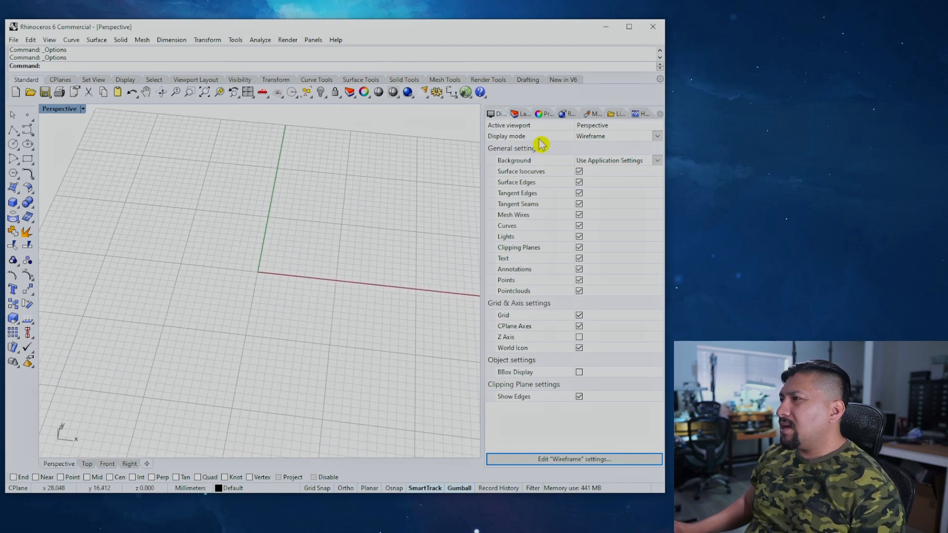
Step: Pale the X-axis red further and set the Y-axis green to RGB 142,185,142, then apply
click(438, 92)
click(534, 165)
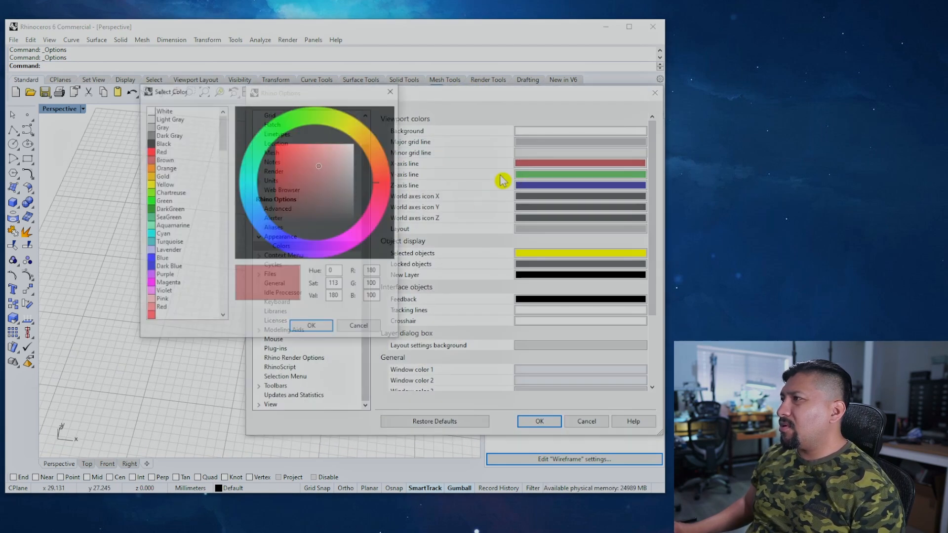
drag(328, 171, 336, 166)
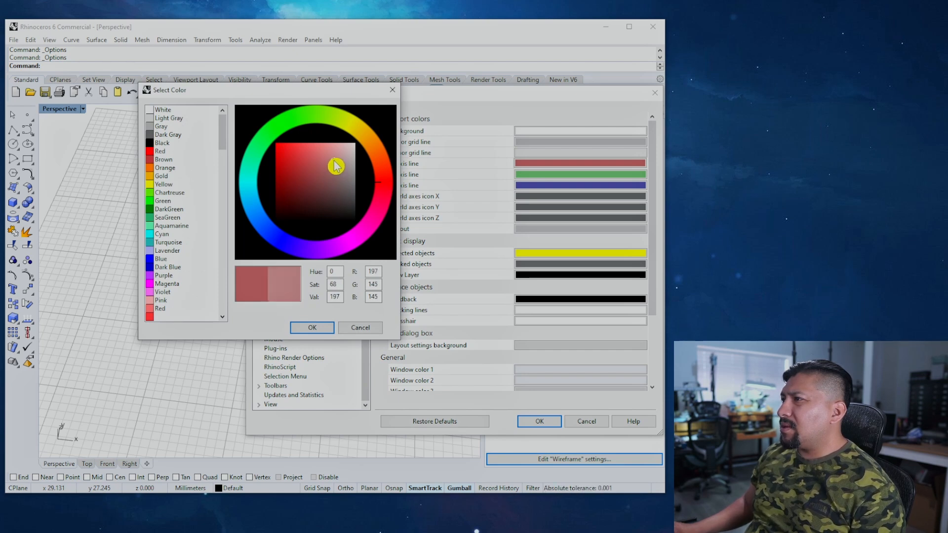
click(327, 328)
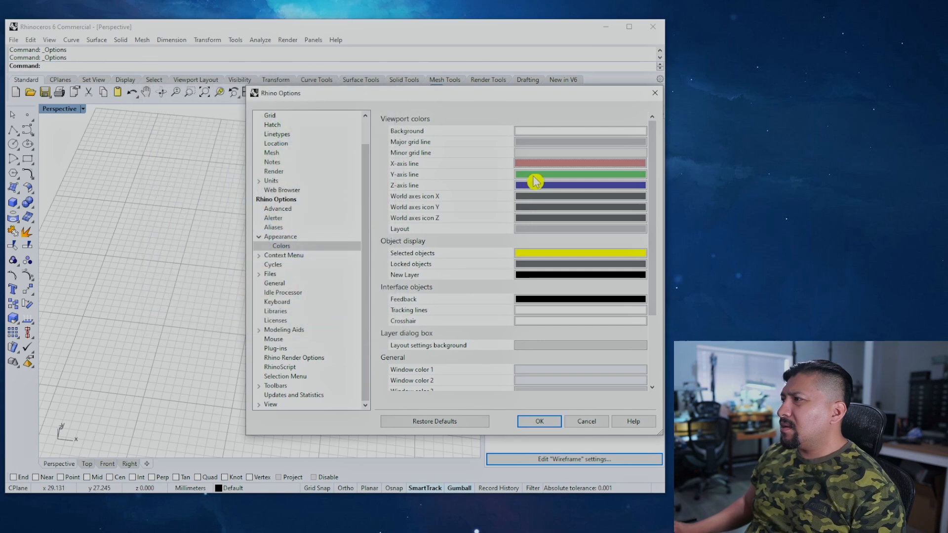
click(531, 176)
click(331, 166)
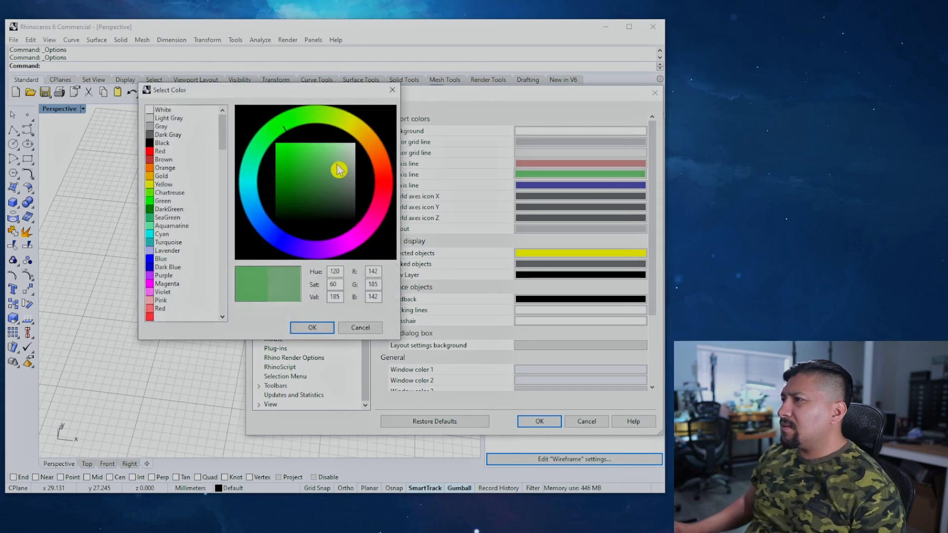
click(323, 328)
click(539, 421)
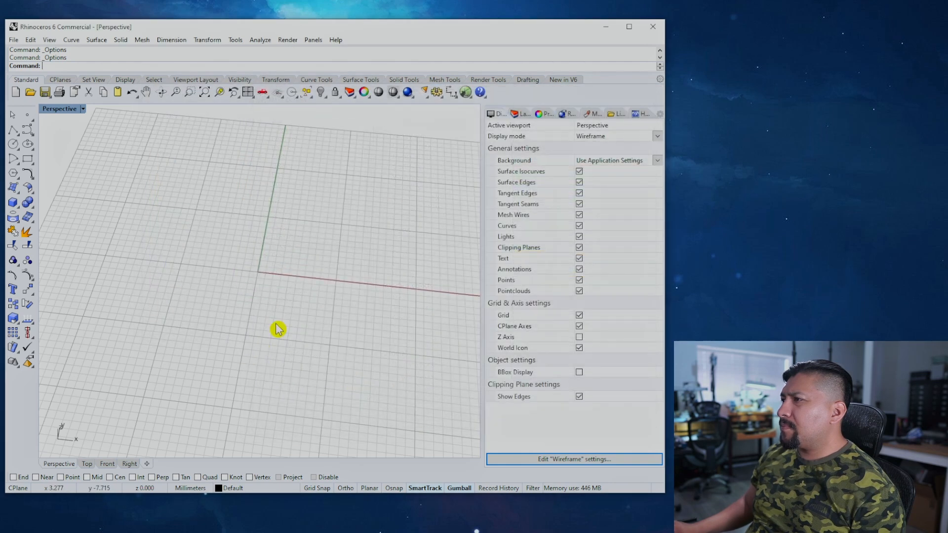
right_drag(281, 222, 305, 239)
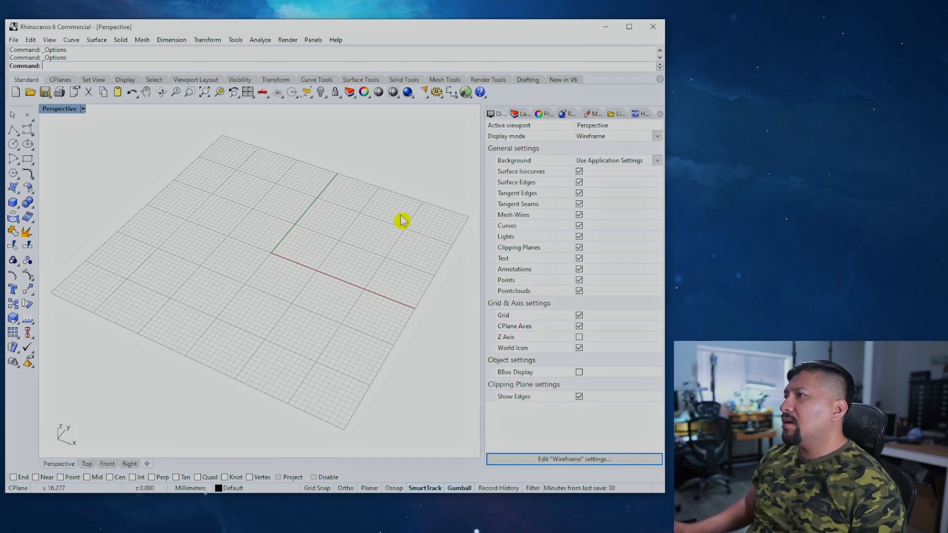
Step: Reopen the Background colour picker, confirm the existing colour, and zoom the Perspective view
click(437, 92)
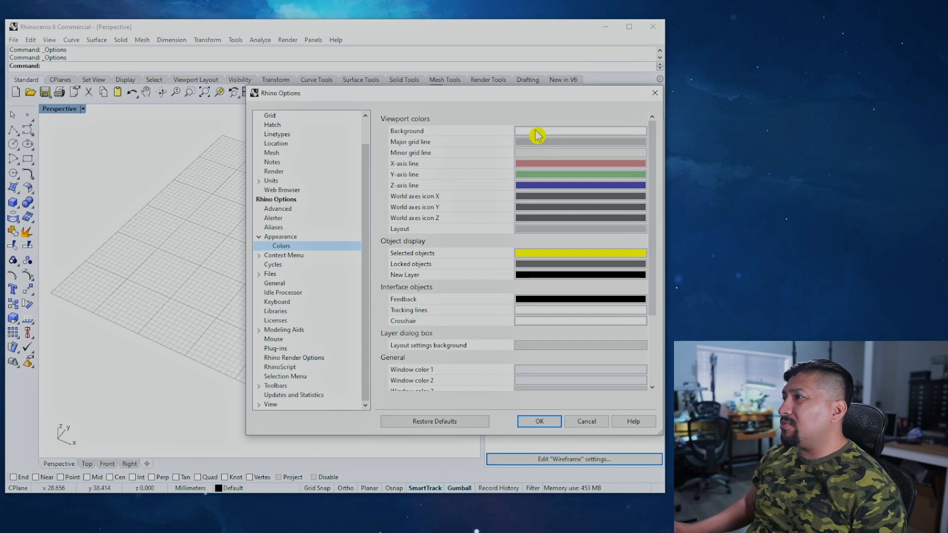
click(537, 135)
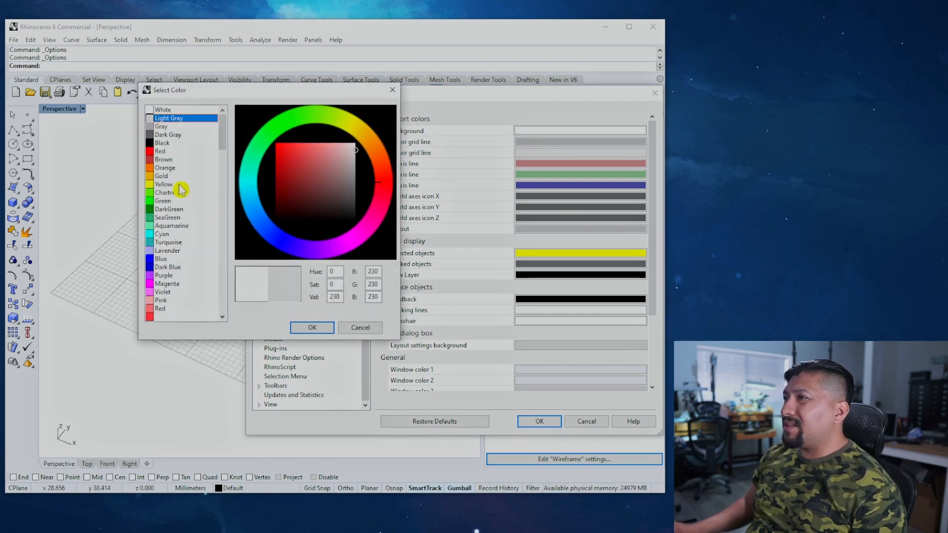
click(312, 327)
click(535, 421)
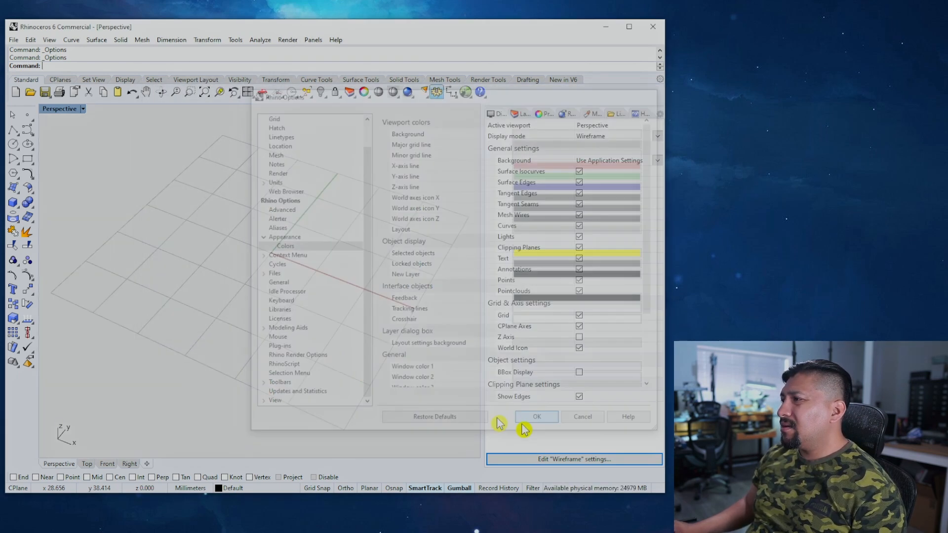
scroll(270, 247, up, 8)
scroll(282, 237, down, 10)
scroll(374, 230, up, 3)
scroll(374, 230, up, 3)
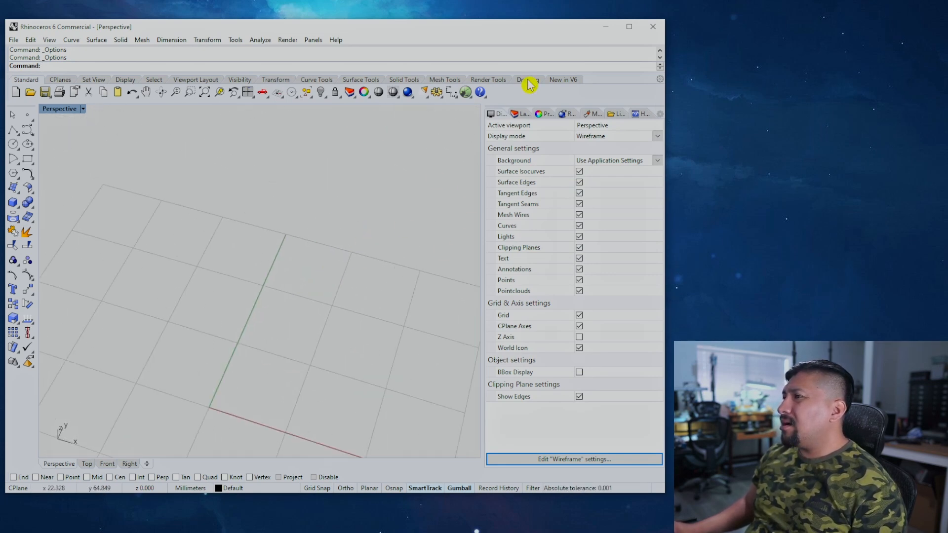
Step: Set the Background colour to pure White and apply it to the Perspective view
click(436, 94)
click(554, 131)
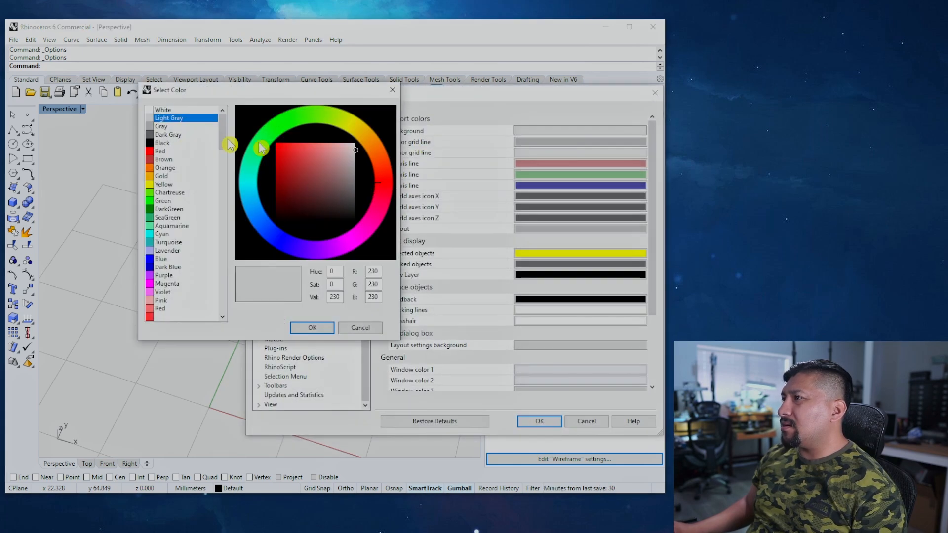
click(157, 110)
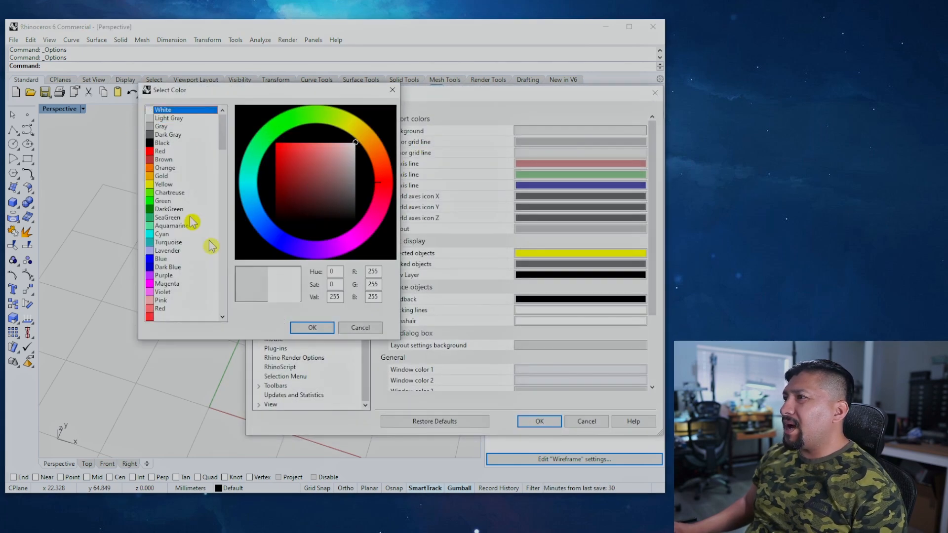
click(312, 328)
click(540, 421)
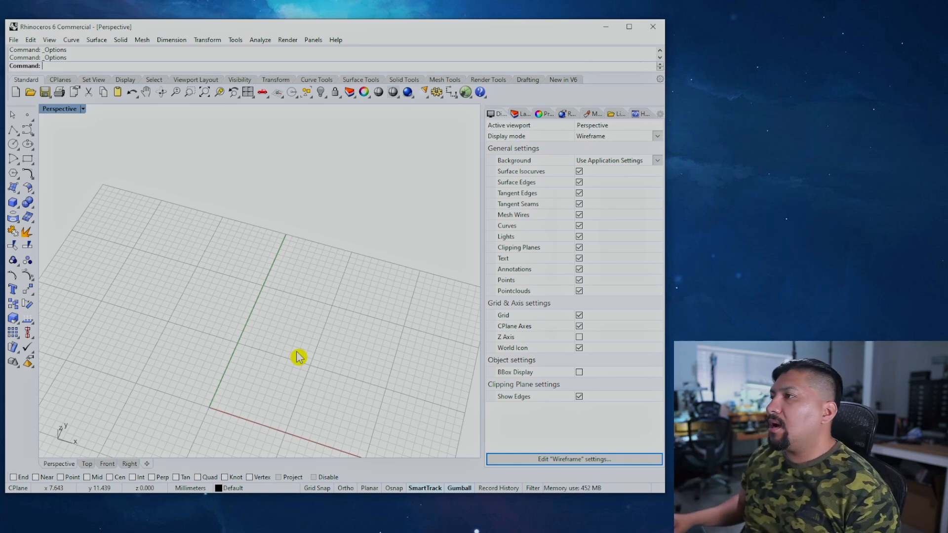
shift+right_drag(319, 269, 351, 184)
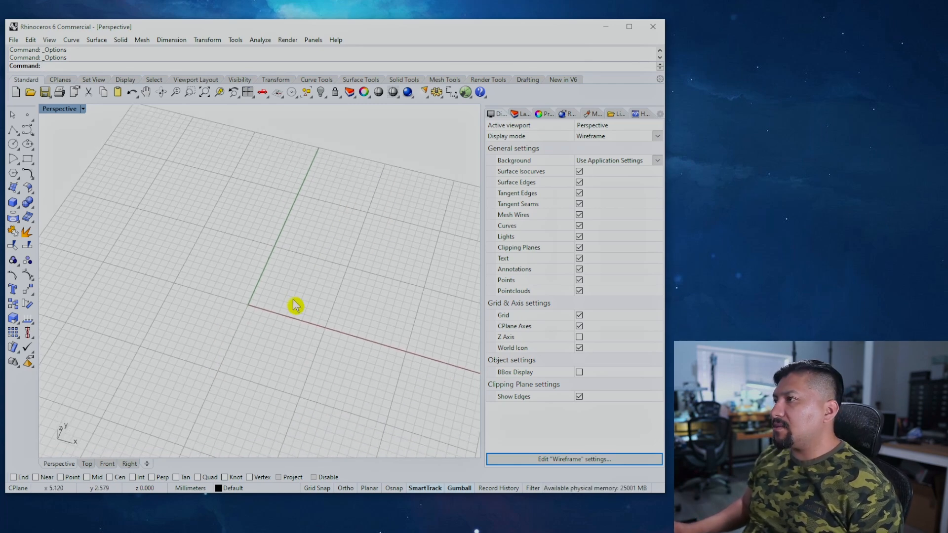
shift+right_drag(273, 293, 308, 277)
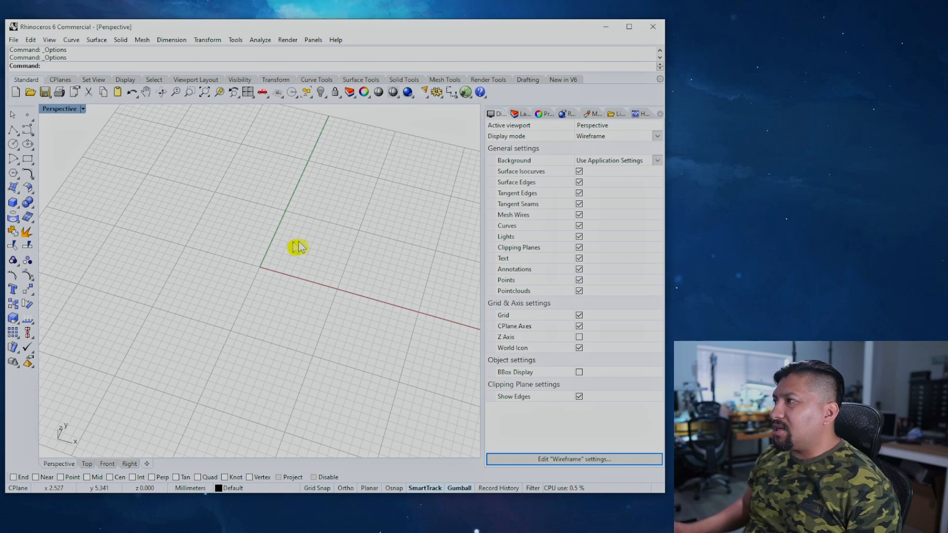
Step: In Options, expand View > Display Modes to list every display mode
click(437, 91)
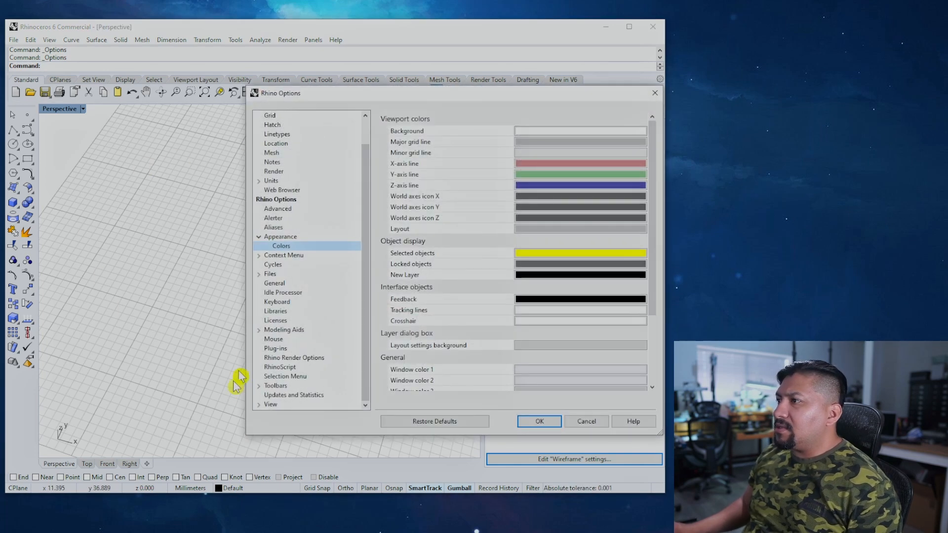
click(260, 404)
click(294, 395)
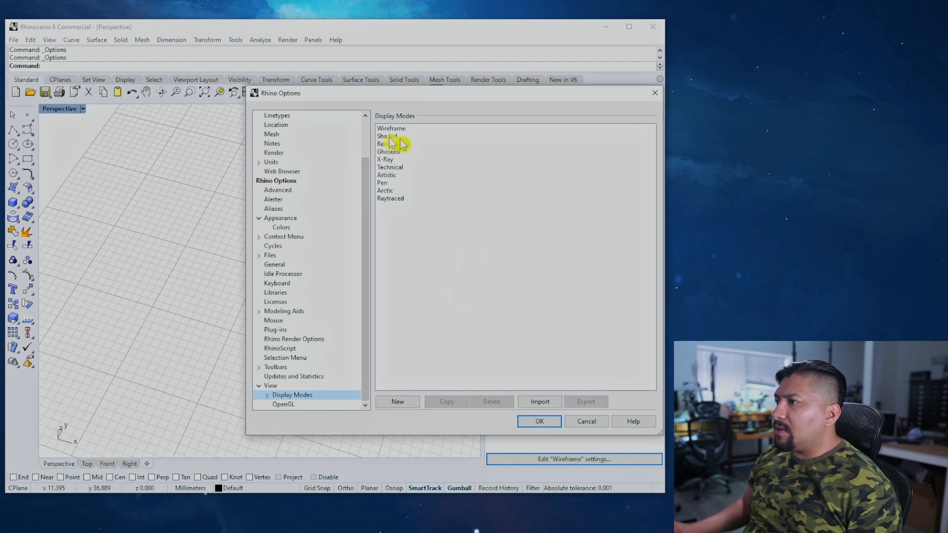
double_click(273, 396)
Step: Review the Wireframe display mode's Objects > Curves settings
click(297, 321)
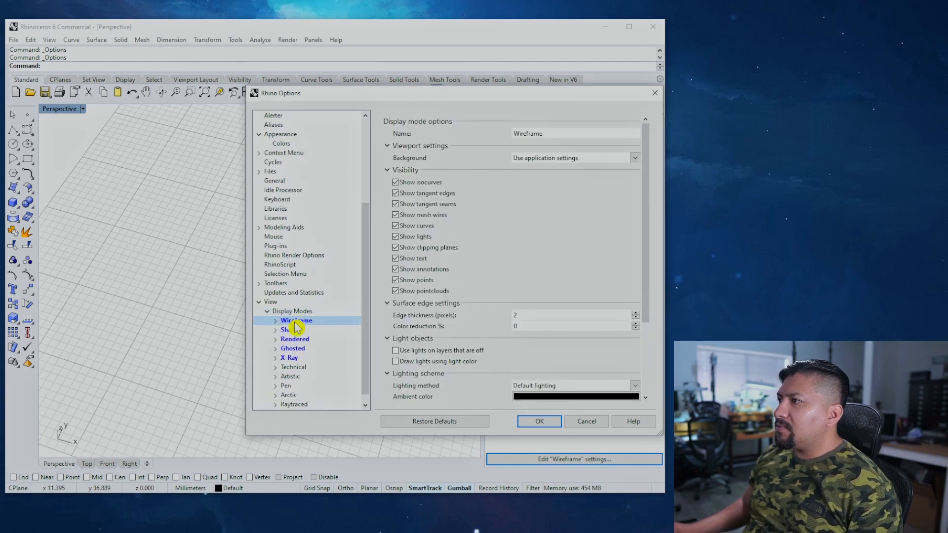
click(277, 320)
click(299, 339)
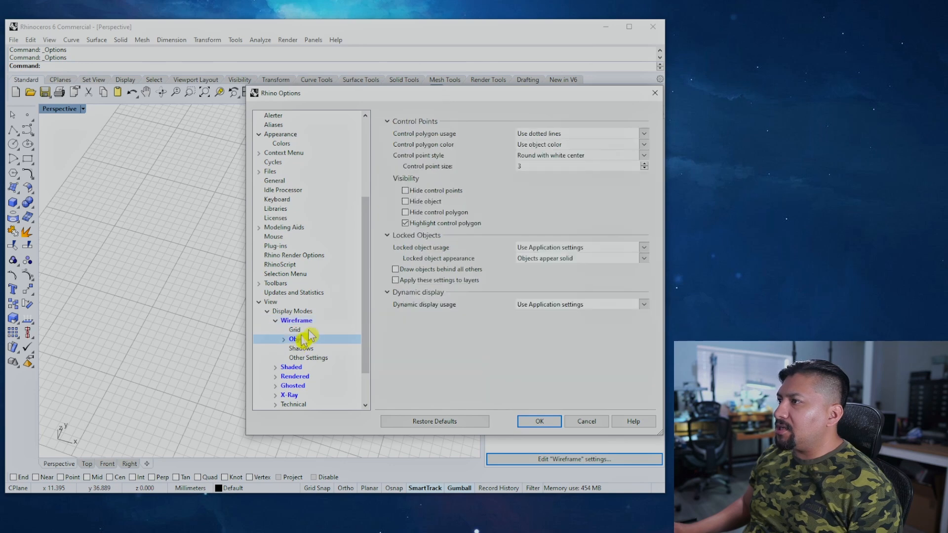
click(285, 339)
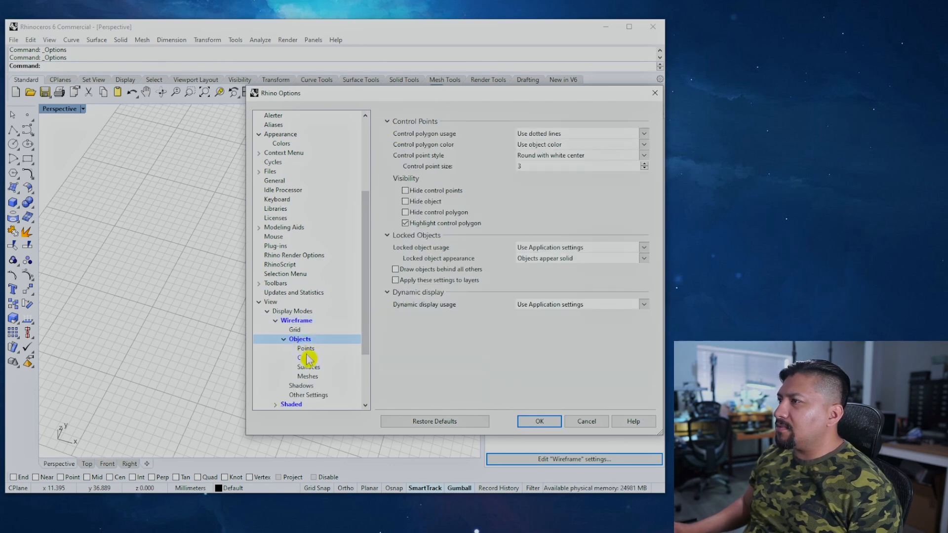
click(307, 357)
click(284, 338)
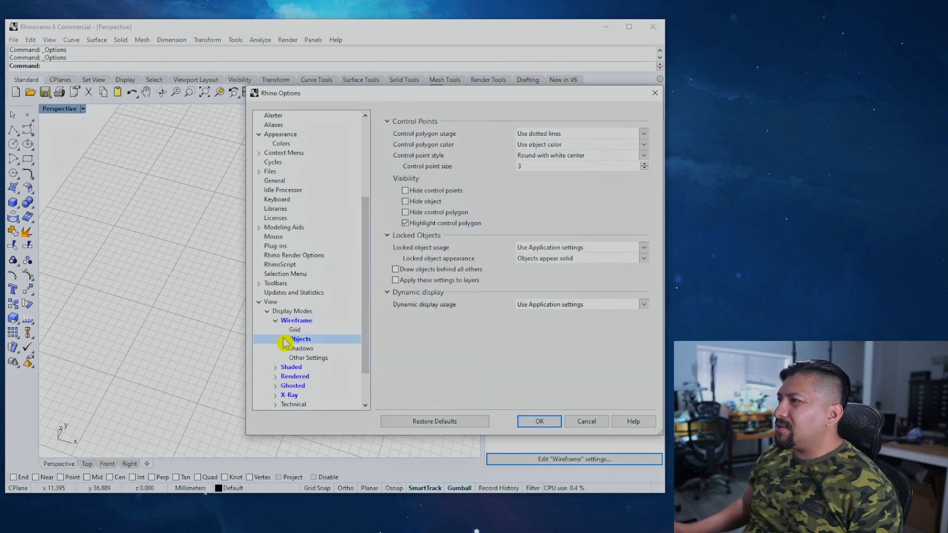
click(275, 320)
Step: Review the Shaded display mode's Objects > Curves settings
click(275, 329)
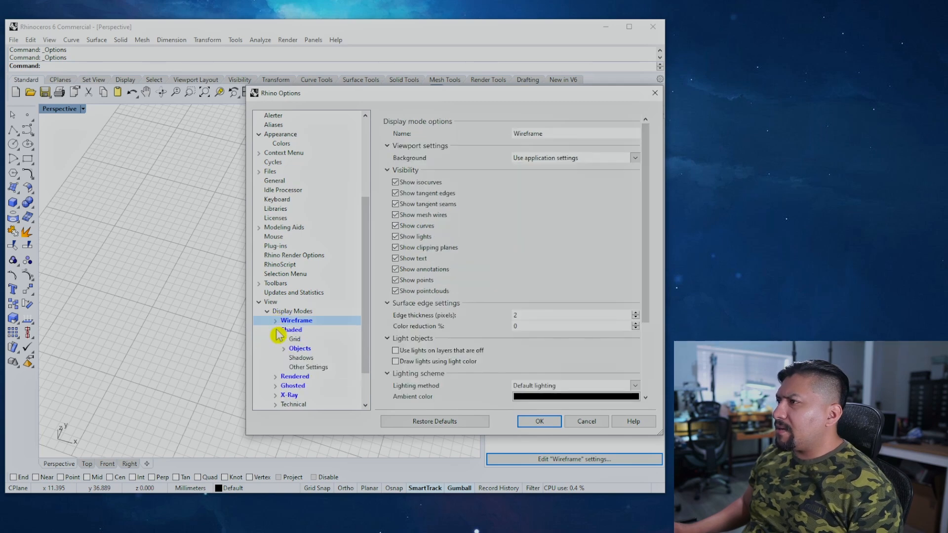
click(298, 350)
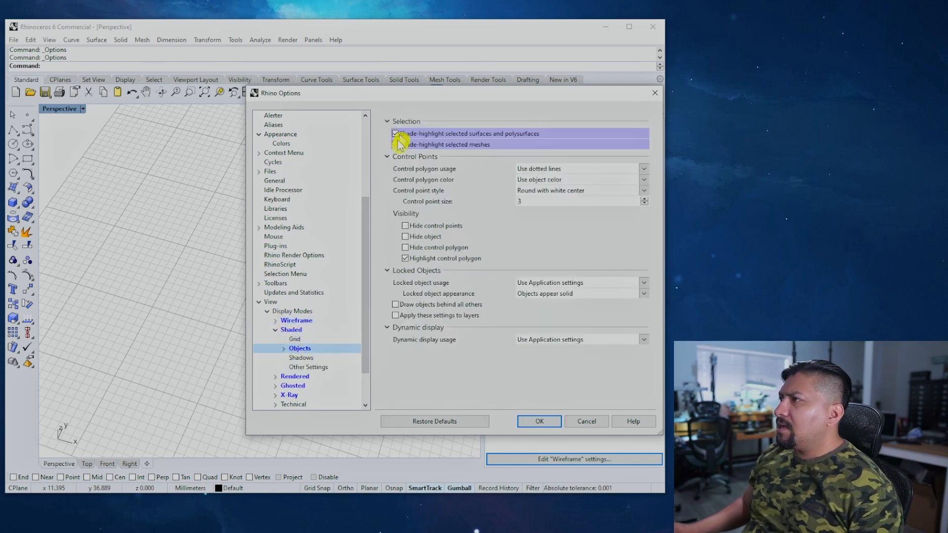
click(286, 349)
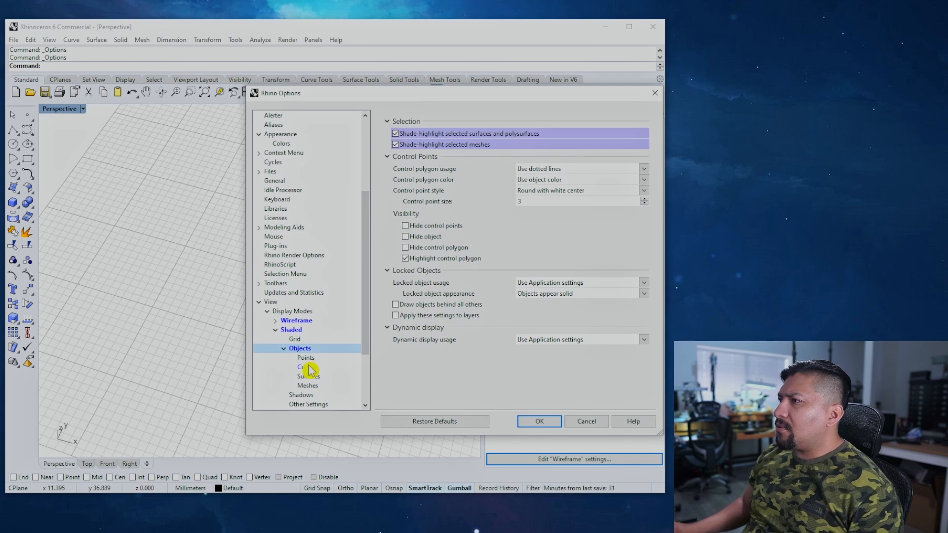
click(307, 367)
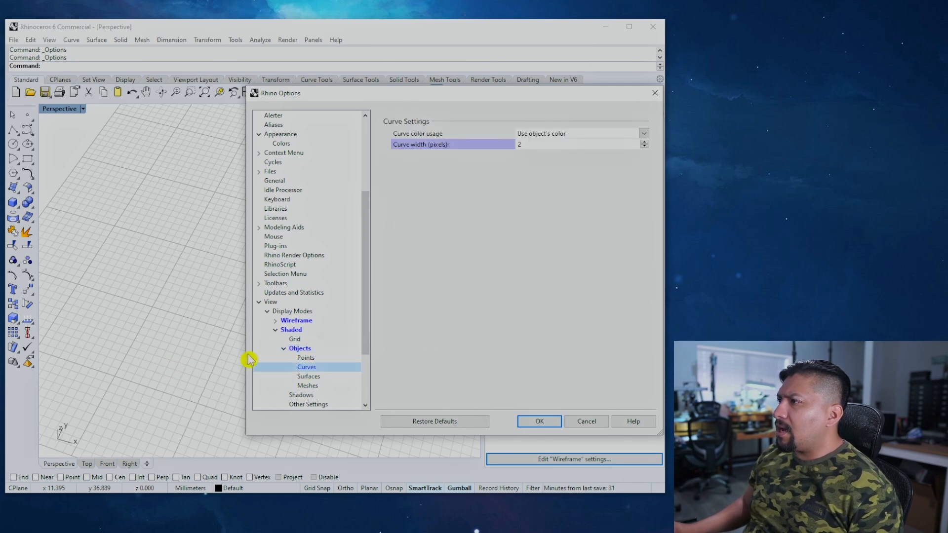
click(284, 348)
click(275, 330)
Step: Show the Rendered display mode's curve settings, with curve width at 2 pixels
click(276, 340)
click(301, 358)
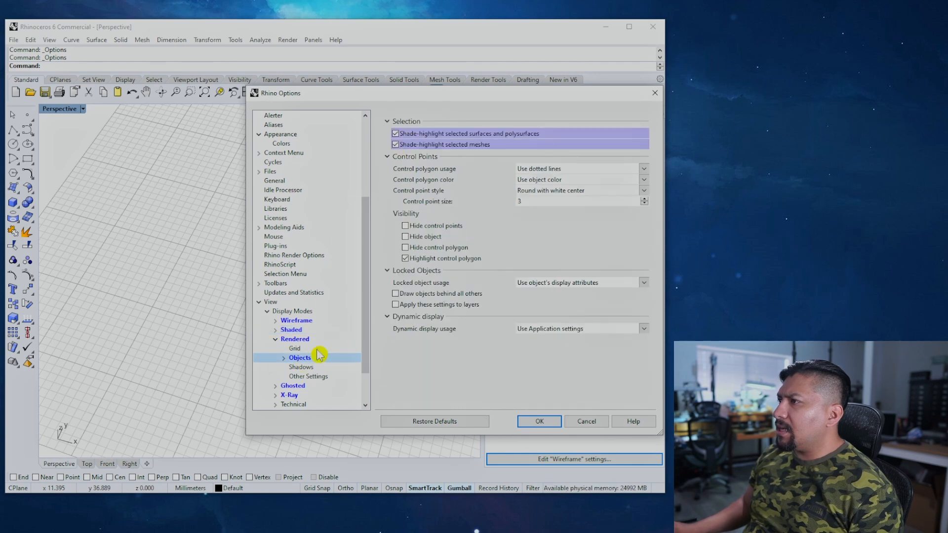
click(283, 358)
click(302, 376)
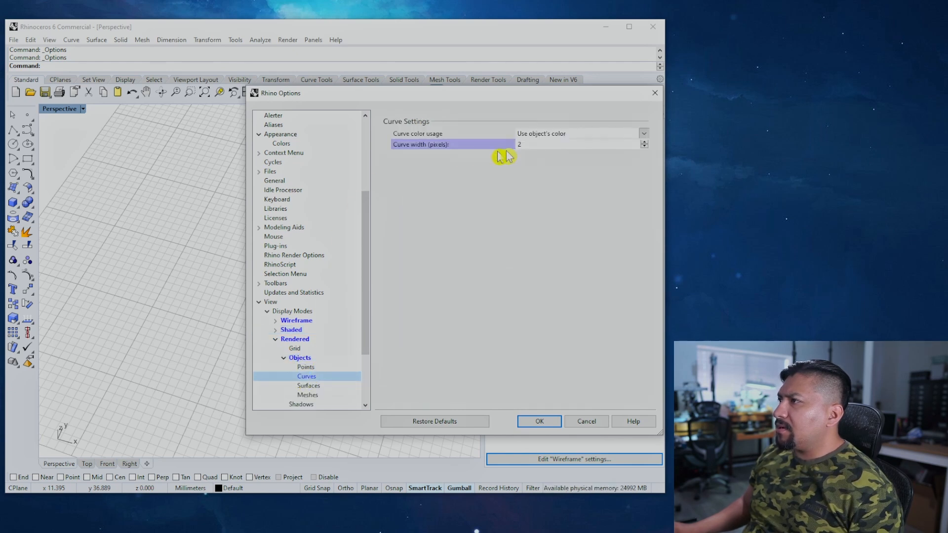
Step: Review the Ghosted mode's object and curve settings, toggling shade-highlighting of selected surfaces
click(276, 339)
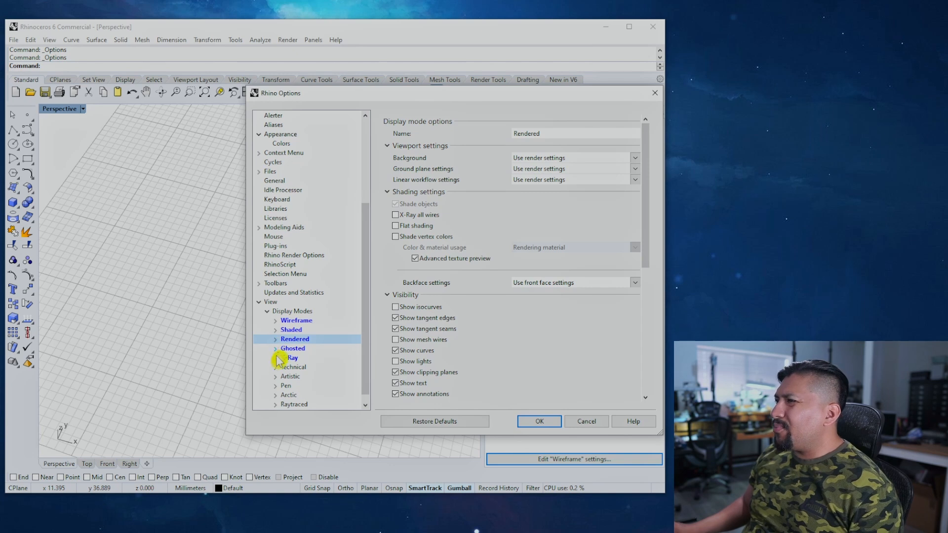
click(276, 350)
click(300, 367)
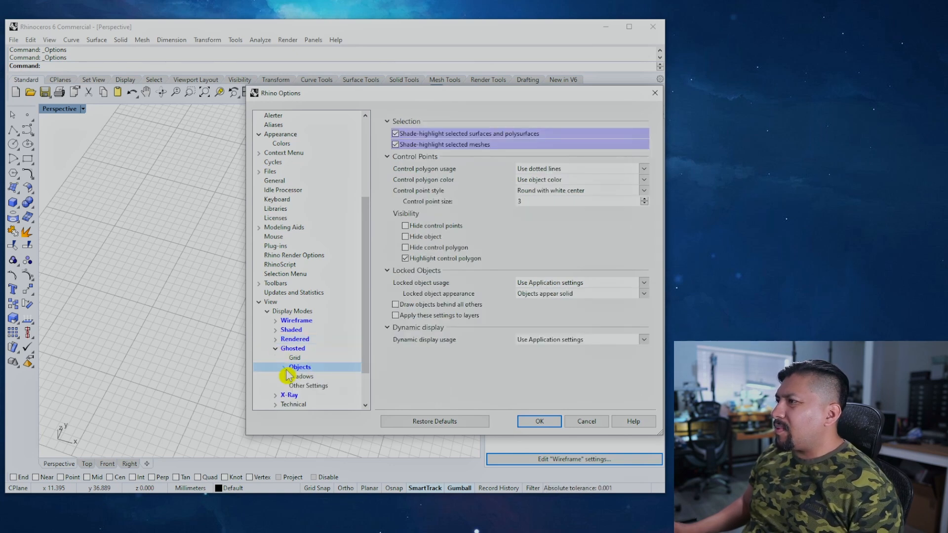
click(395, 134)
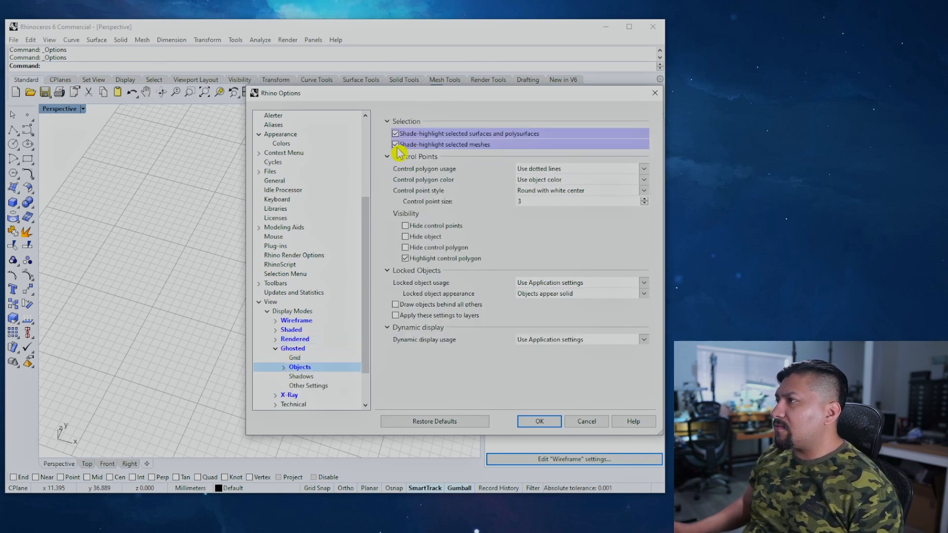
click(283, 367)
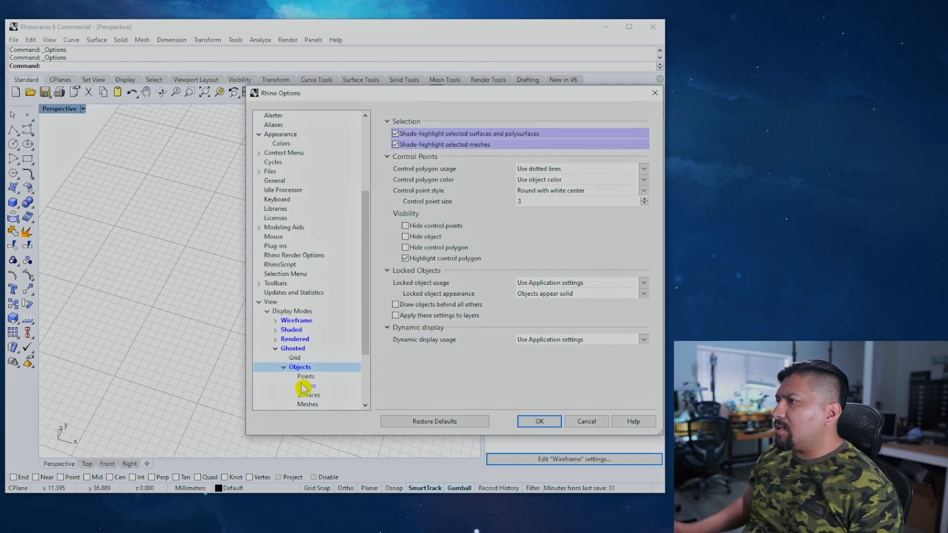
click(303, 386)
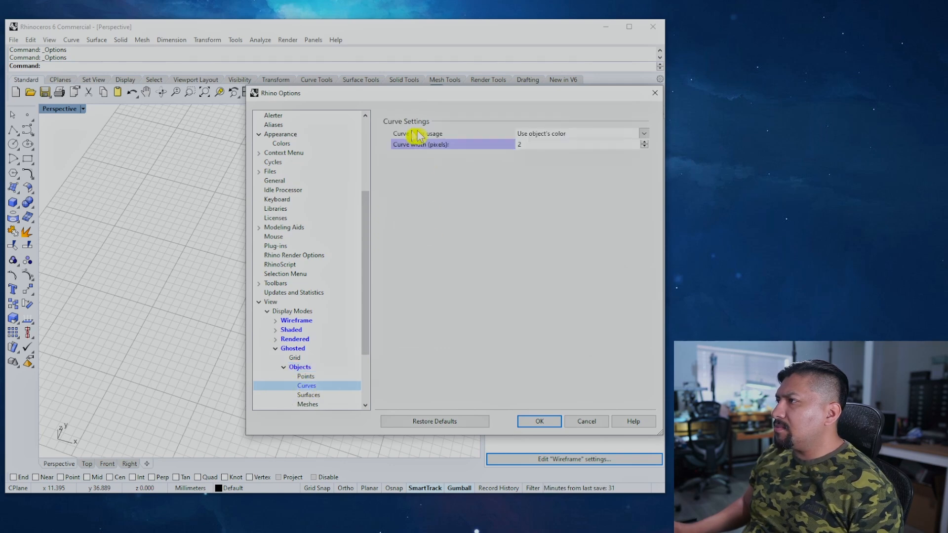
click(284, 367)
click(275, 349)
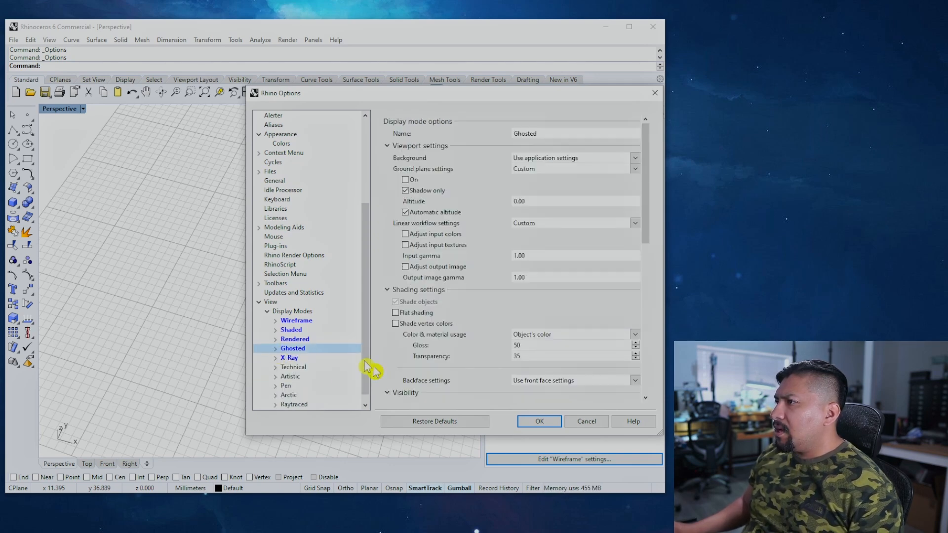
Step: Review the X-Ray mode's curve settings (2-pixel width) and show its main options
click(275, 358)
click(306, 377)
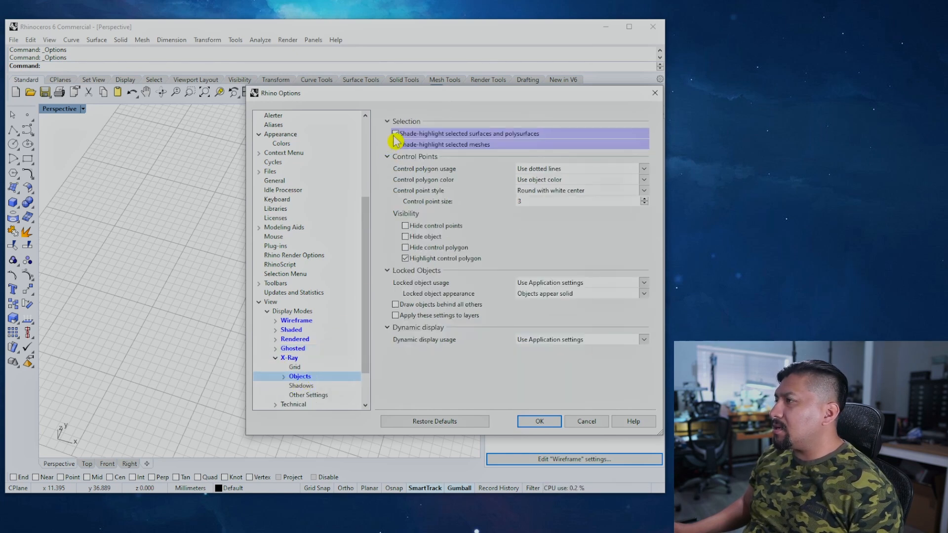
click(284, 376)
click(304, 386)
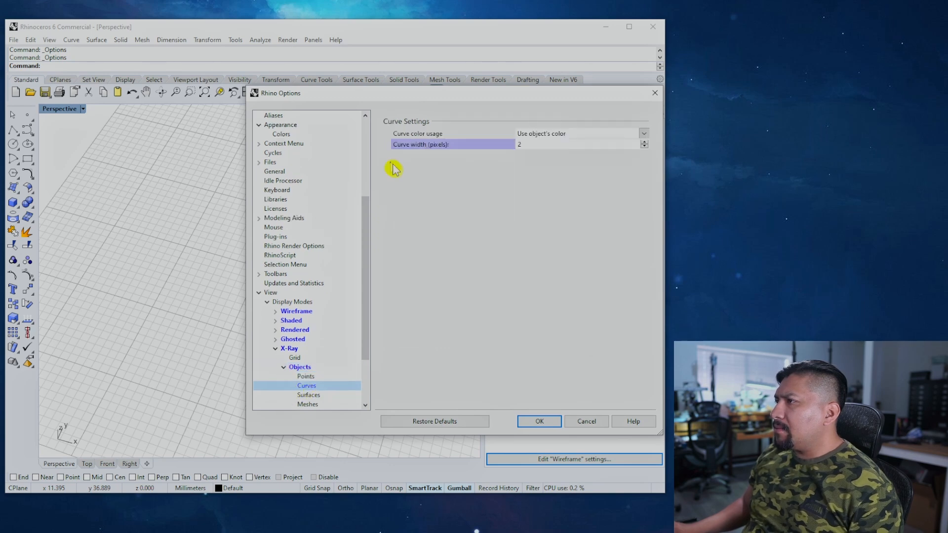
click(286, 367)
click(275, 349)
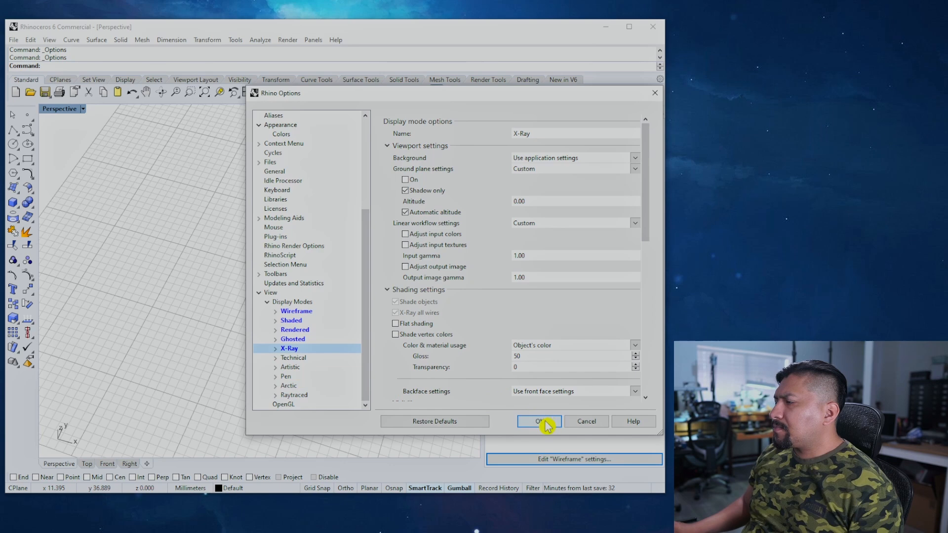
scroll(328, 343, up, 5)
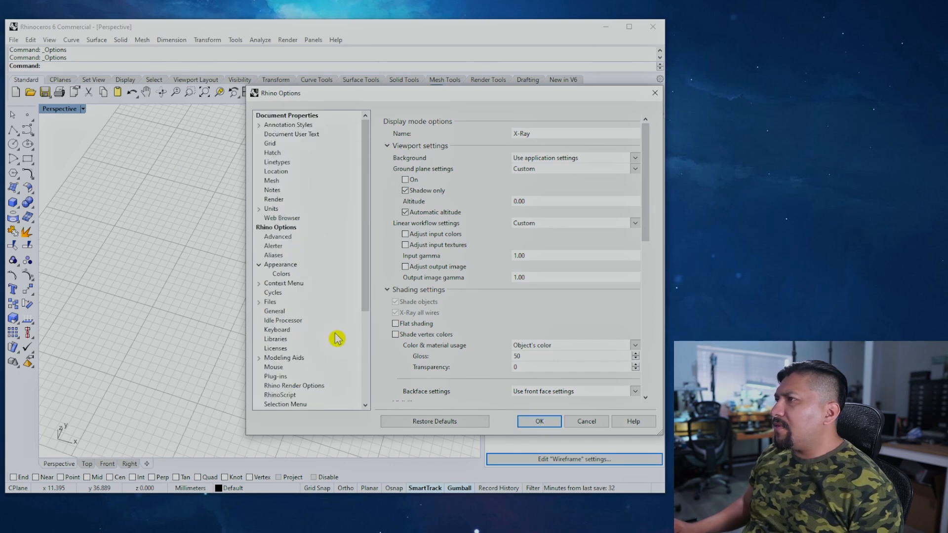
Step: Close Options and toggle MaxViewport (Ctrl+M), ending with Top, Perspective, Front and Right showing
click(540, 421)
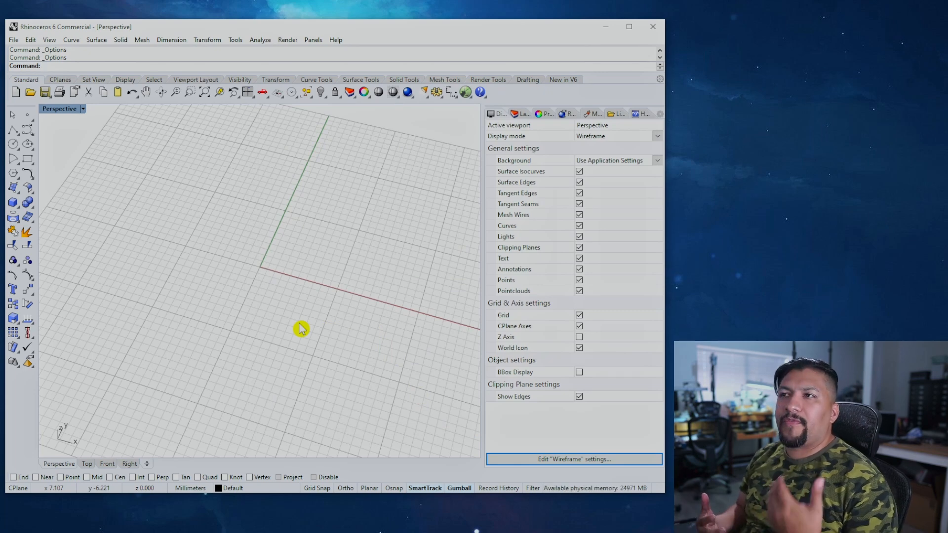
scroll(304, 327, up, 1)
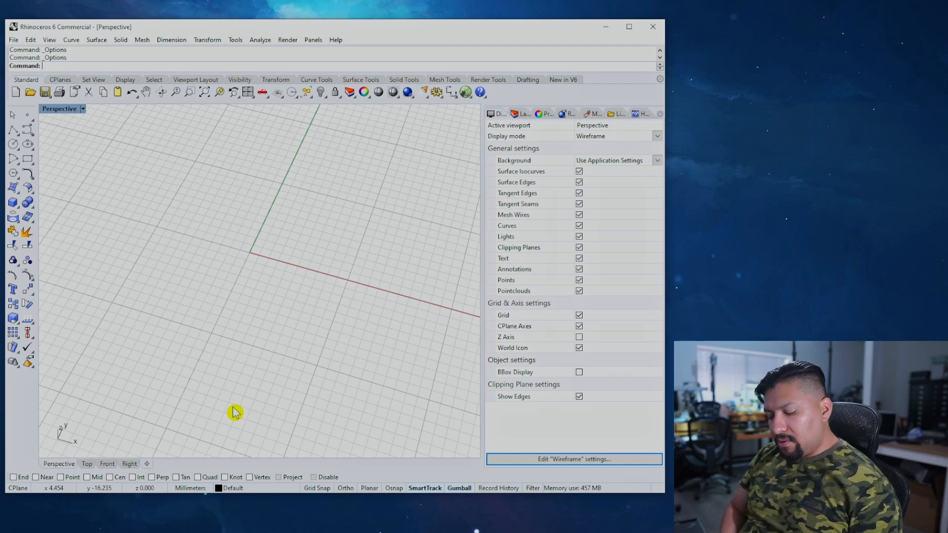
key(ctrl+m)
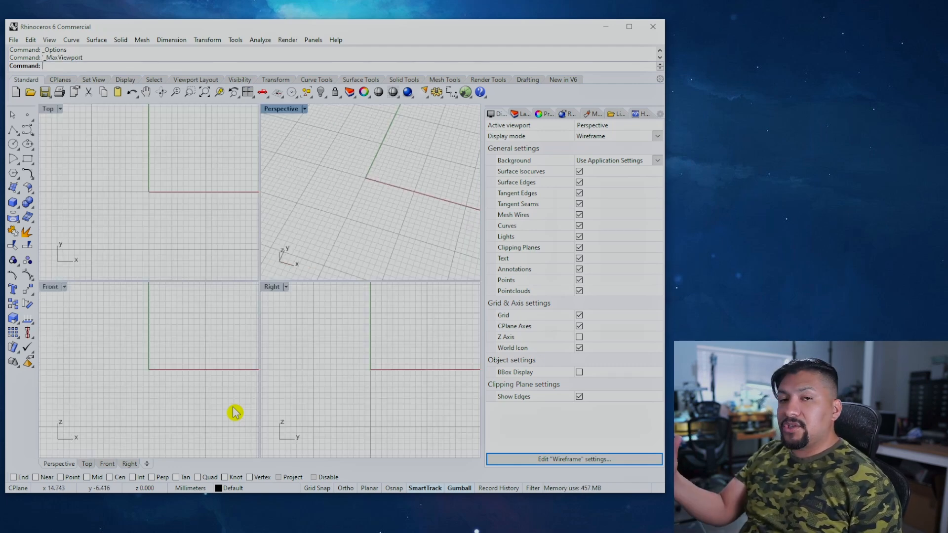
key(ctrl+m)
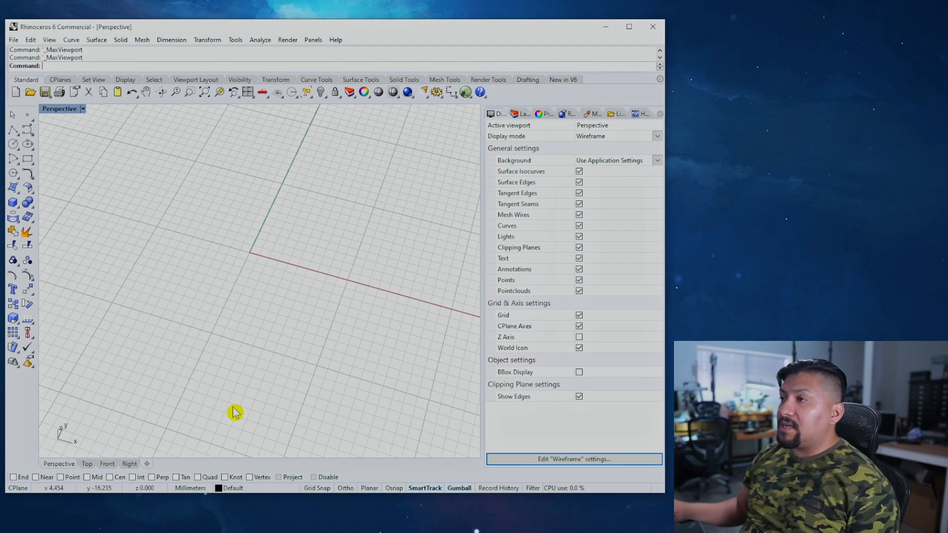
key(ctrl+m)
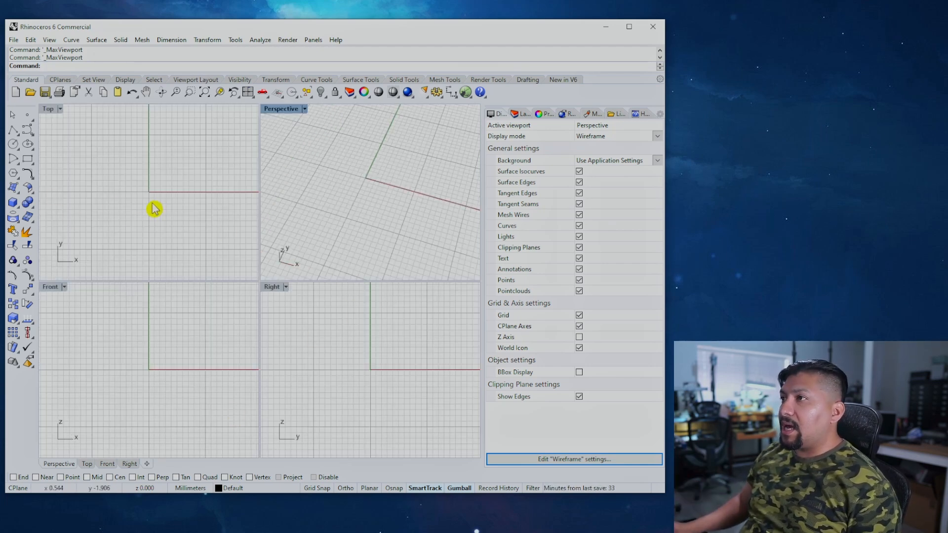
Step: Open the ring model aanat.3dm without saving and hide the large surface behind it
click(30, 93)
click(336, 131)
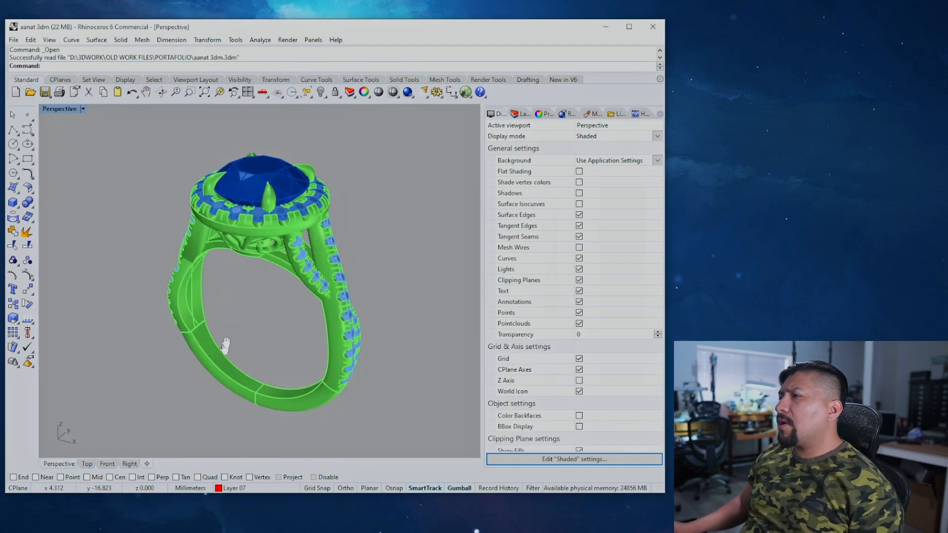
right_drag(226, 346, 245, 299)
click(368, 287)
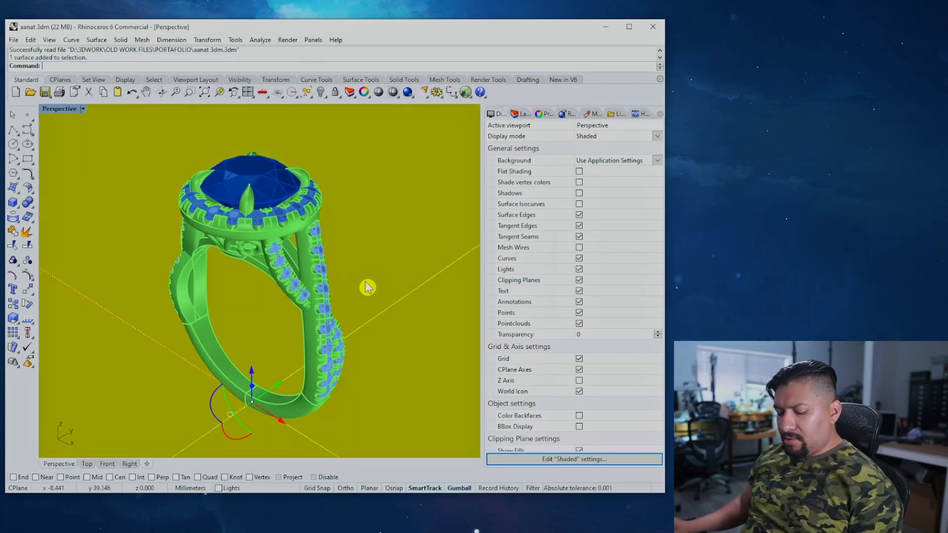
key(ctrl+h)
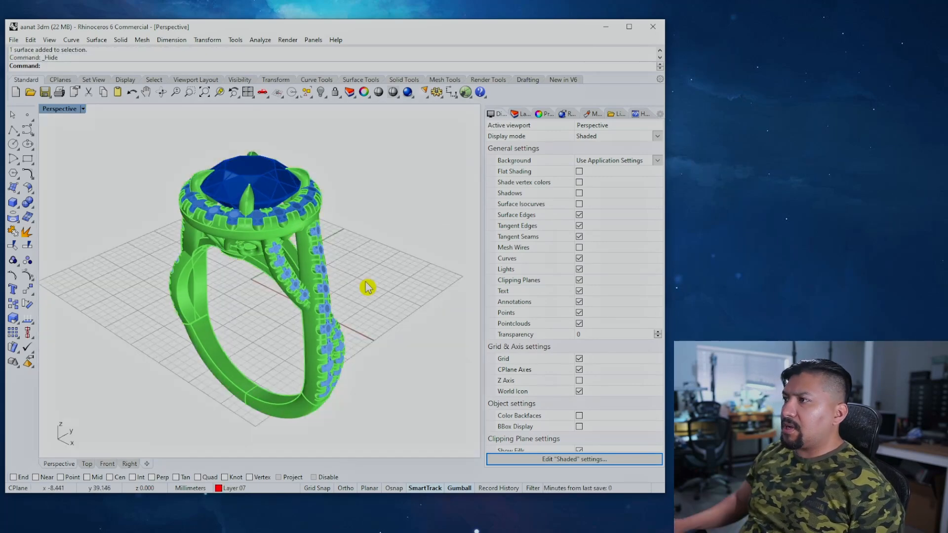
Step: Check the ring in full-size Right and other views, then return to four viewports
right_drag(284, 330, 323, 320)
key(ctrl+F3)
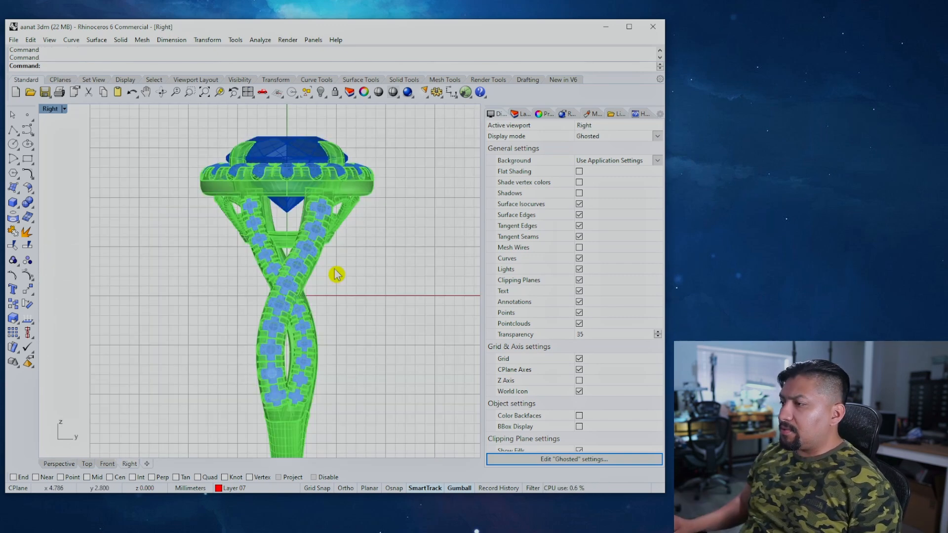
key(ctrl+Tab)
key(ctrl+Tab)
key(ctrl+Tab)
key(ctrl+Tab)
key(ctrl+Tab)
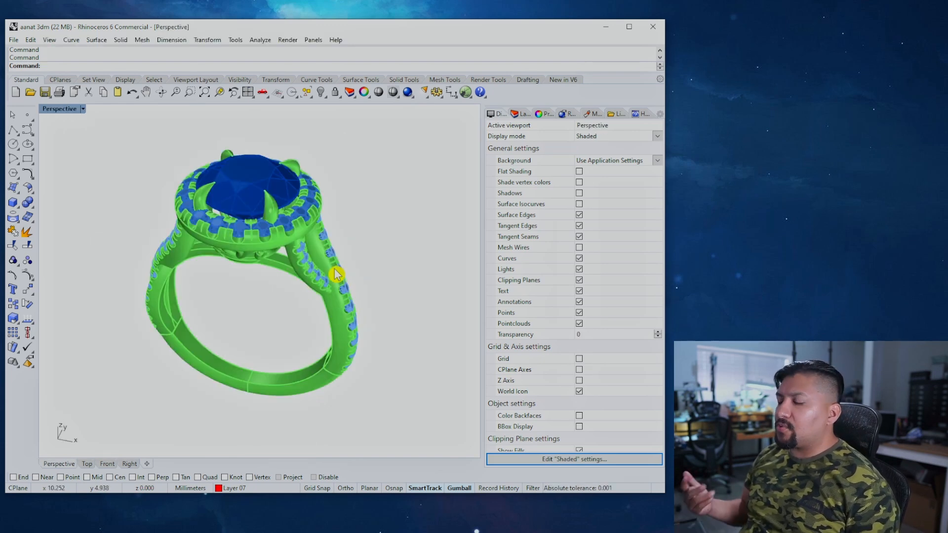
key(ctrl+m)
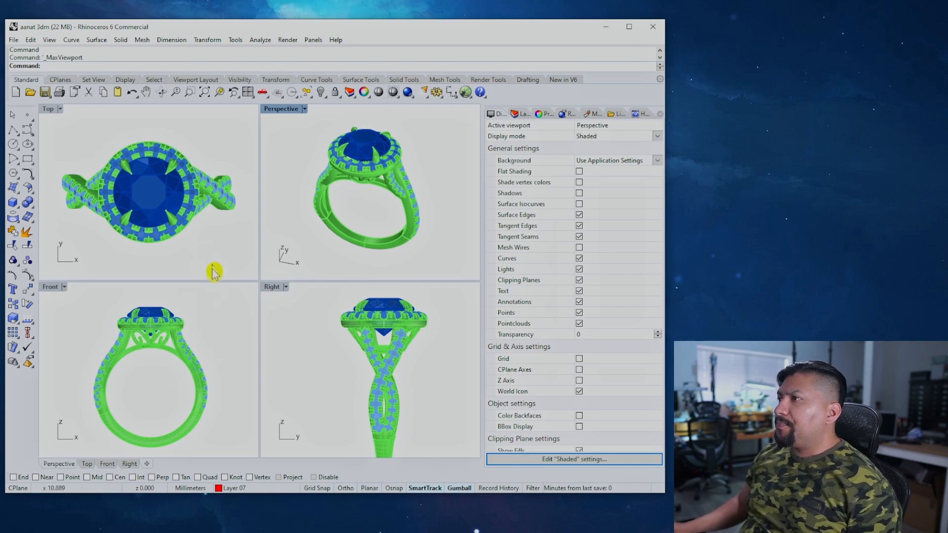
Step: Cycle through the viewports, then Zoom Extents All so the ring fits all four views
right_drag(147, 345, 165, 336)
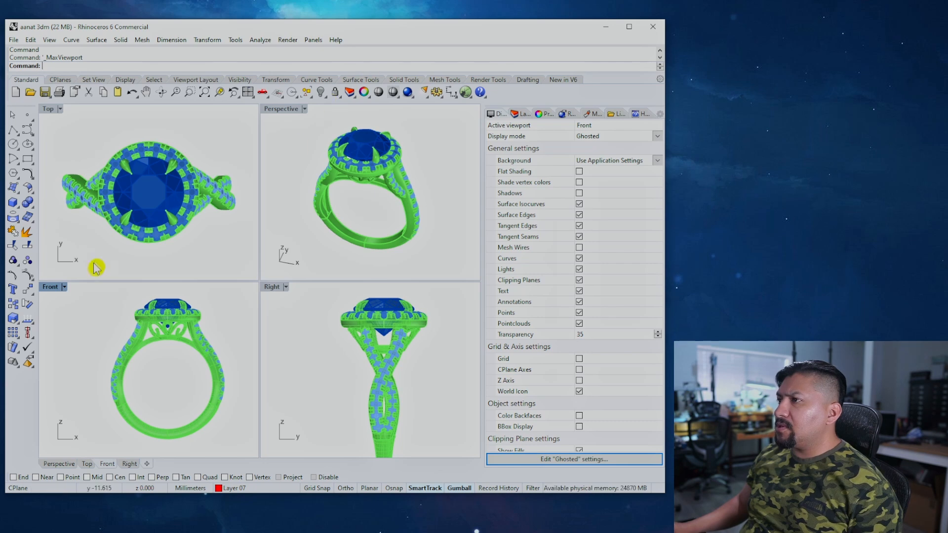
double_click(54, 288)
key(ctrl+m)
click(273, 288)
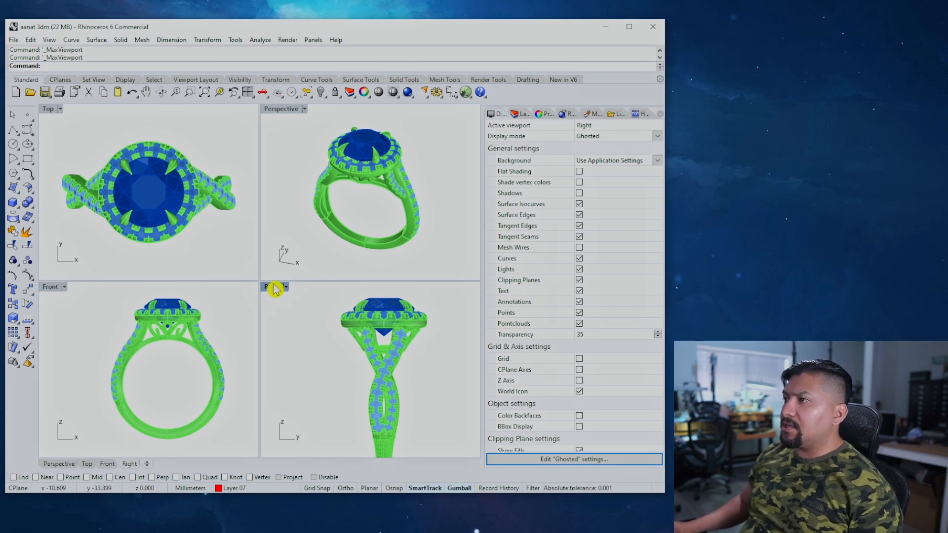
key(ctrl+Tab)
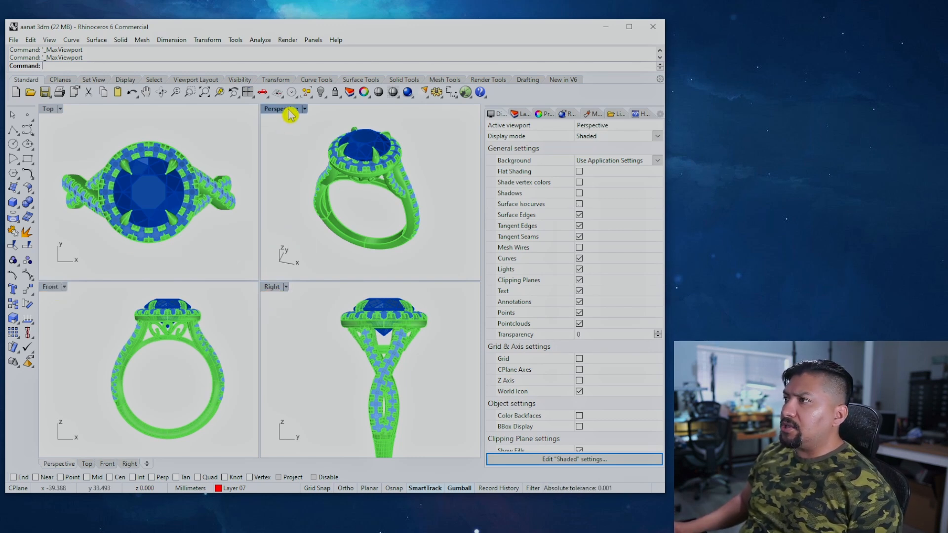
key(ctrl+Tab)
key(ctrl+Tab)
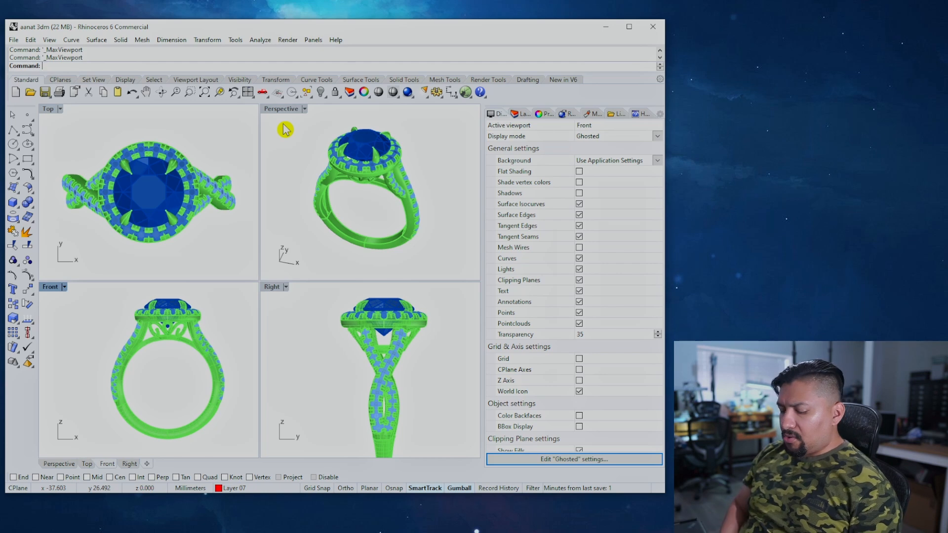
key(ctrl+m)
key(ctrl+m)
key(ctrl+Tab)
key(ctrl+Tab)
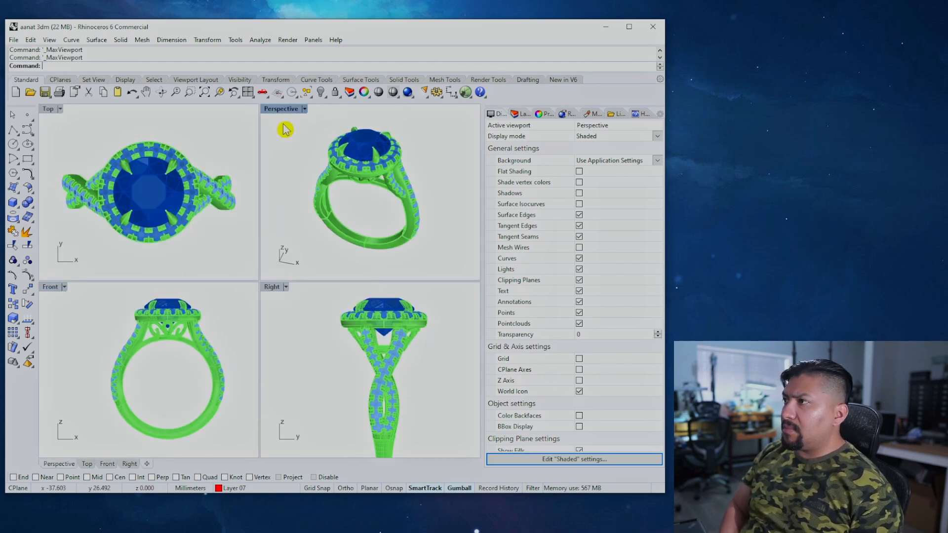
key(ctrl+m)
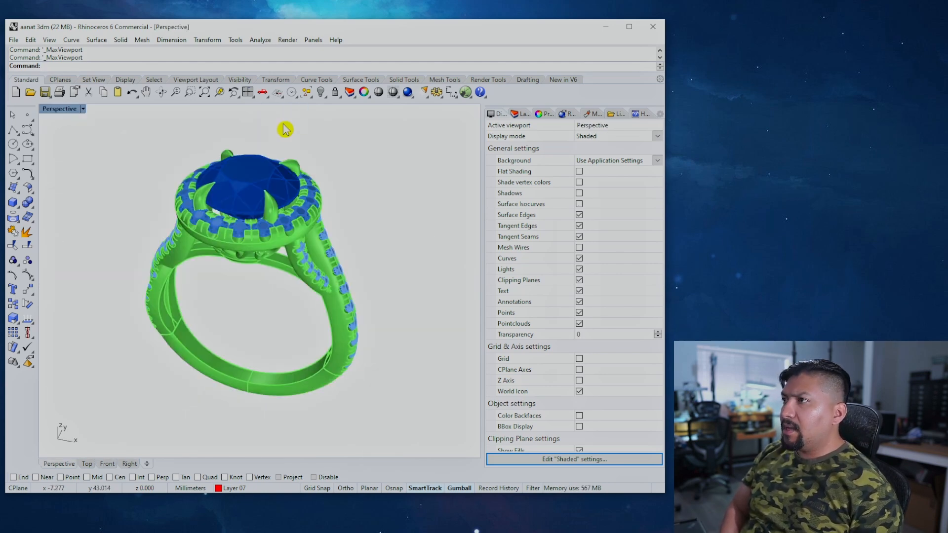
key(ctrl+m)
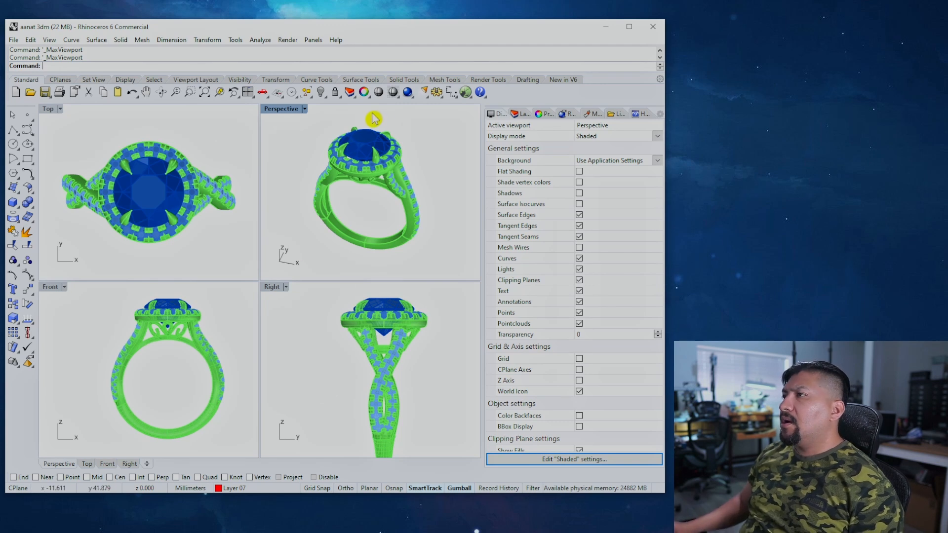
click(248, 95)
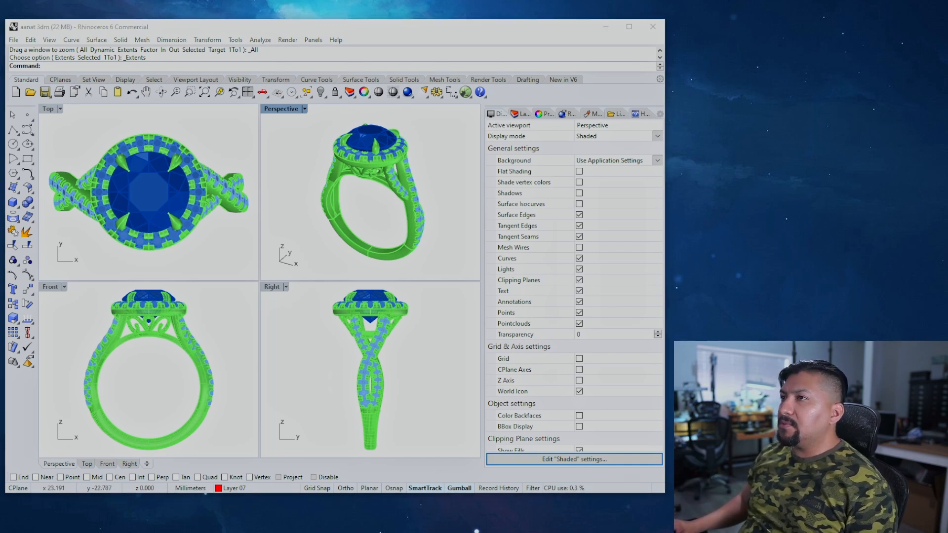
Step: Start a new Snipping Tool capture outlining the four Rhino viewports
drag(108, 0, 370, 163)
click(299, 180)
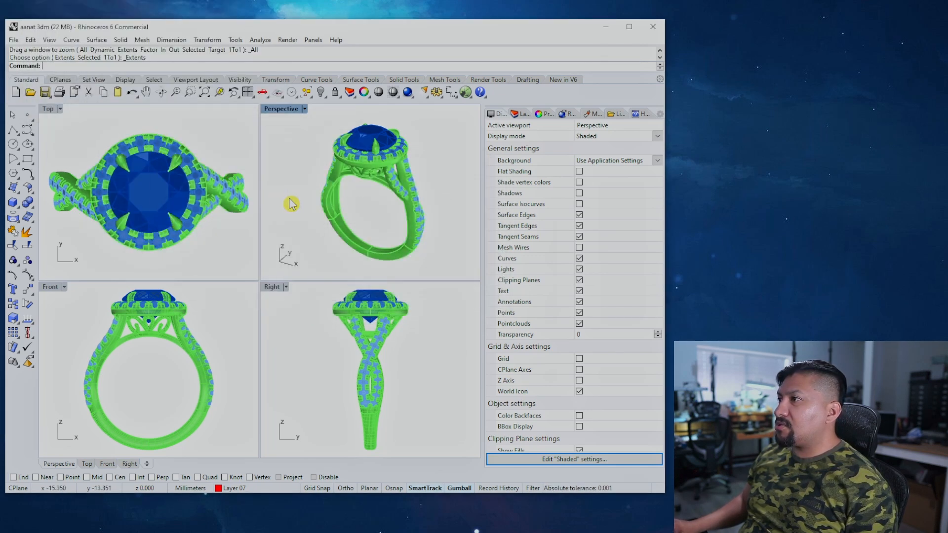
drag(40, 104, 481, 457)
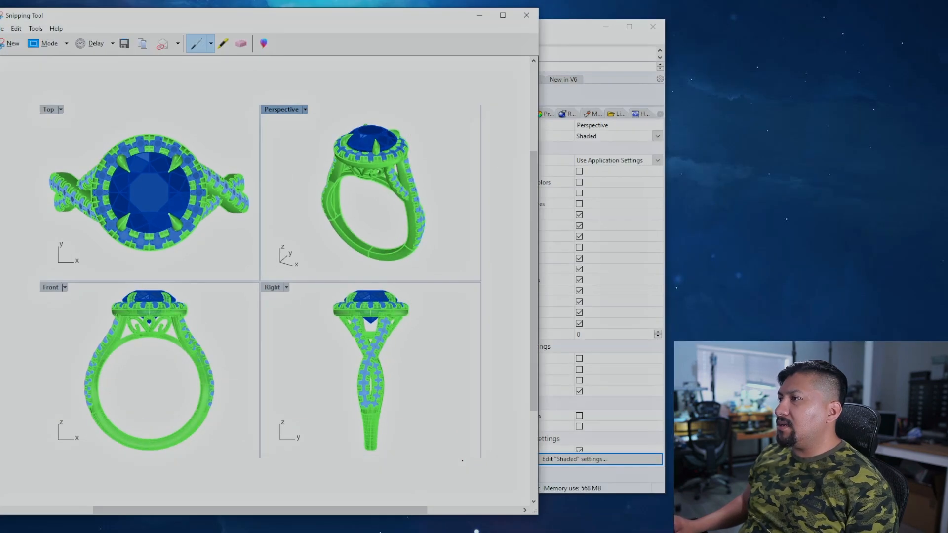
Step: Close the Snipping Tool editor and discard the snip without saving
drag(295, 21, 323, 29)
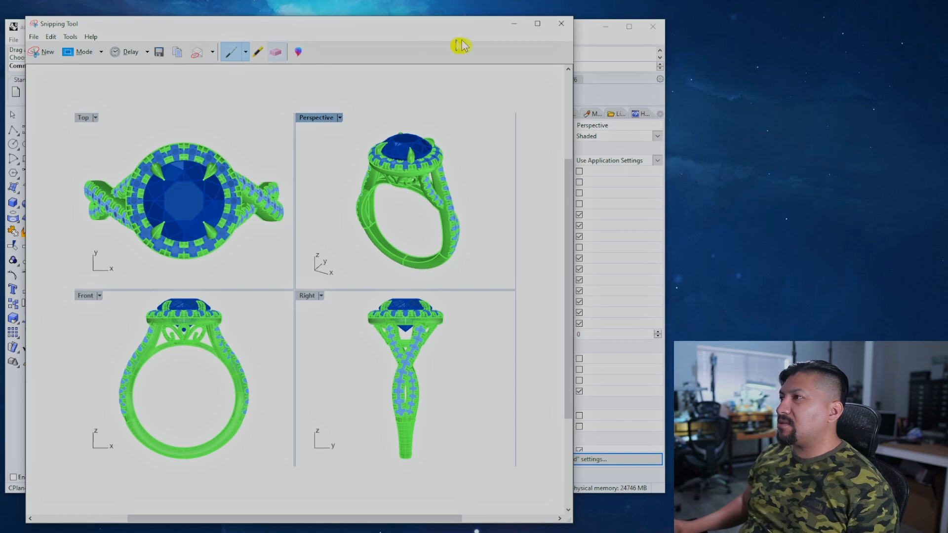
click(561, 24)
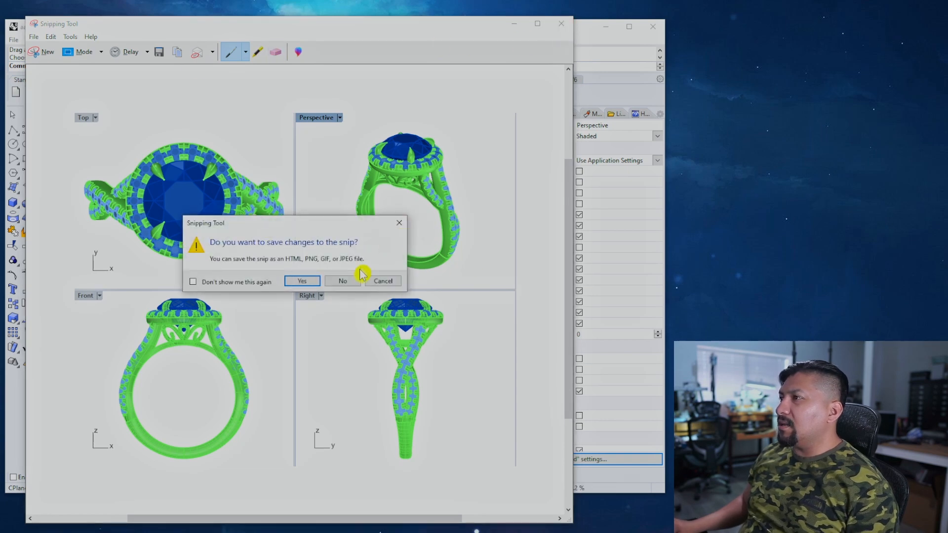
click(339, 281)
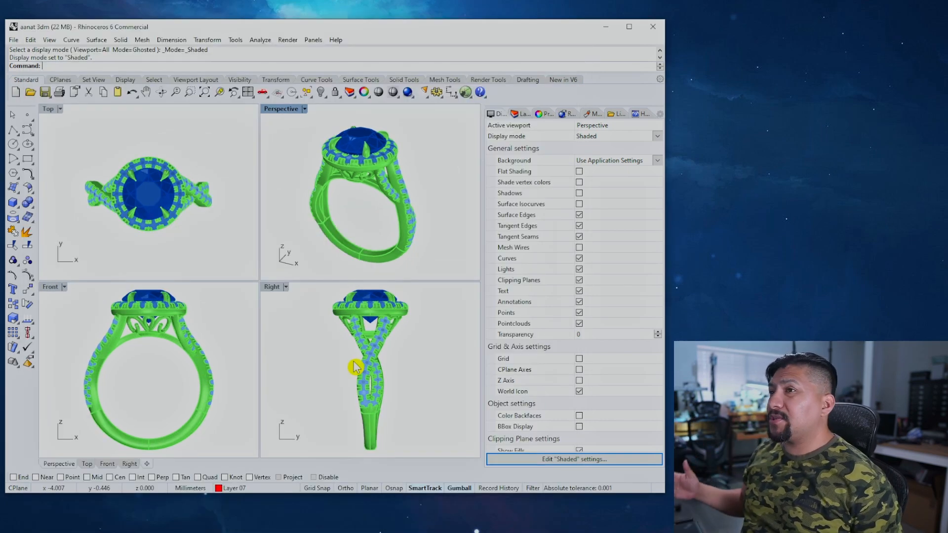